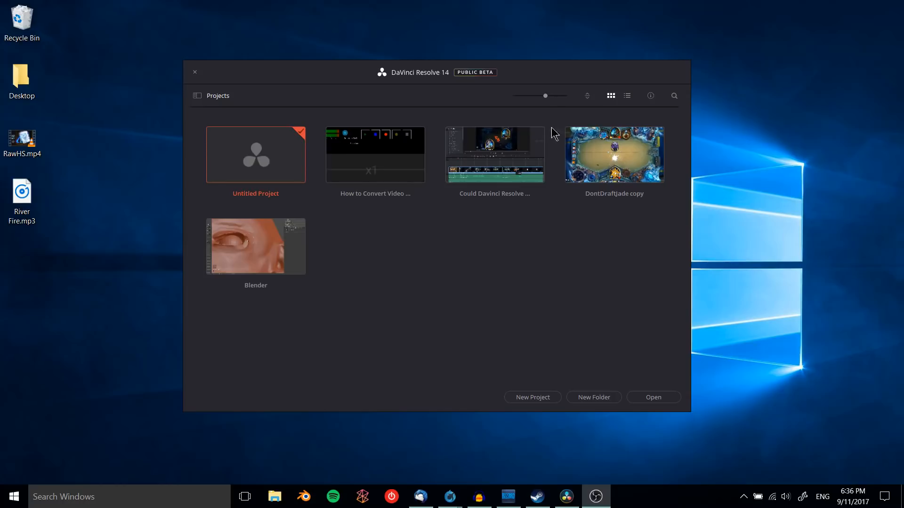
Create a new project named Davinci Resolve 14 Tutorial.
drag(527, 73, 523, 71)
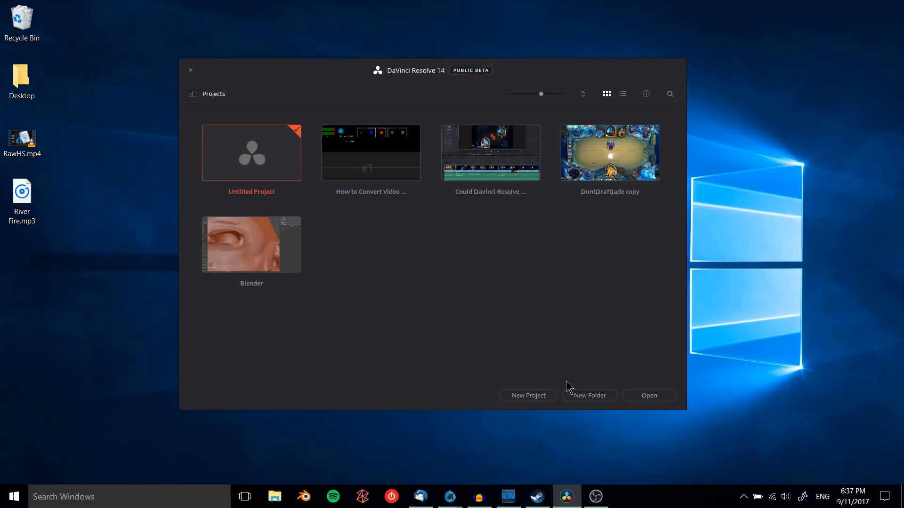
click(522, 396)
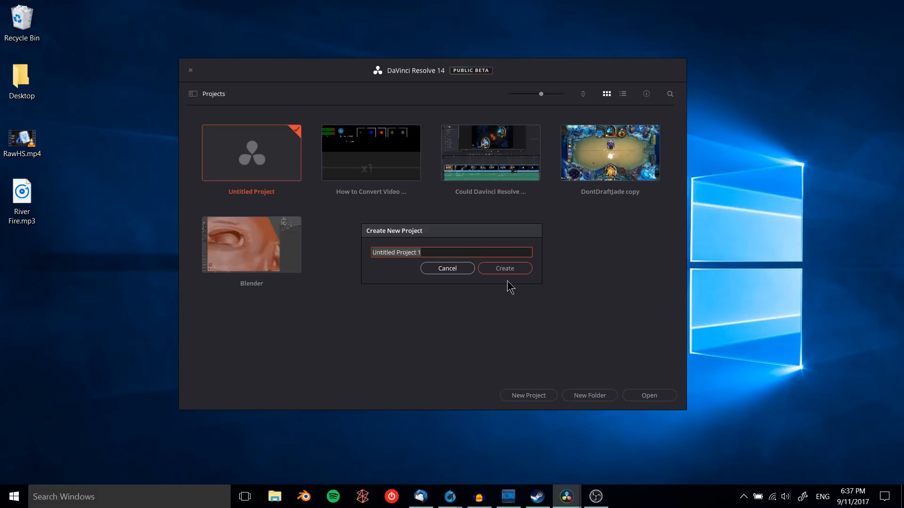
key(BackSpace)
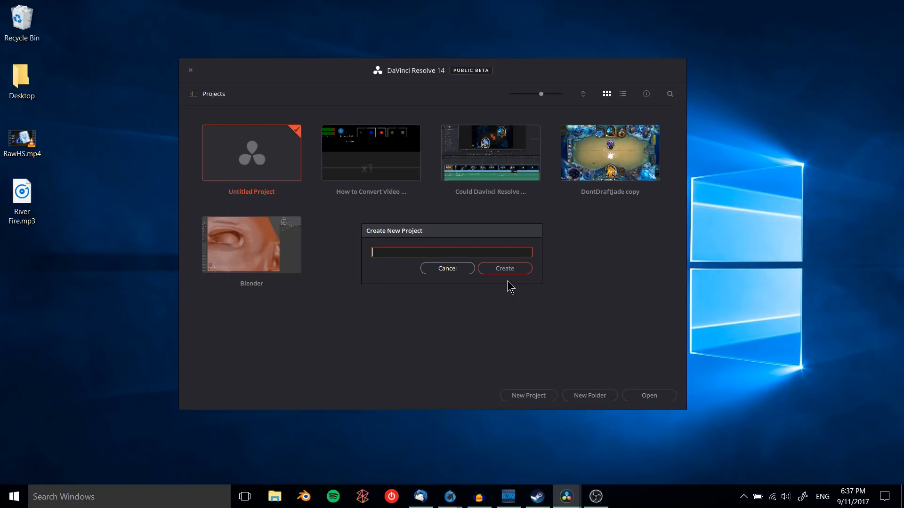
text(Davinci Resolve )
text(Tutorial 14)
key(BackSpace)
key(BackSpace)
key(BackSpace)
text(14)
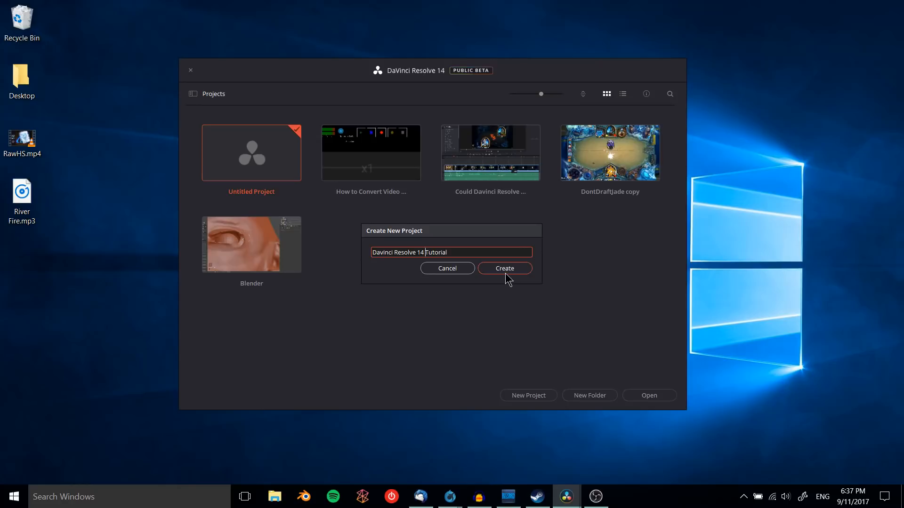
click(504, 269)
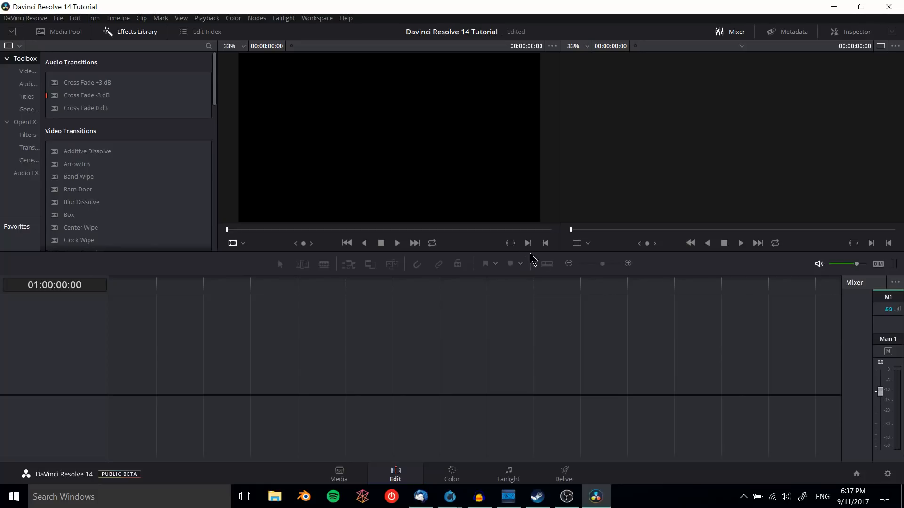
Import RawHS.mp4 and River Fire.mp3 from the desktop into the media pool, changing the timeline frame rate to match the clips.
drag(534, 252, 534, 259)
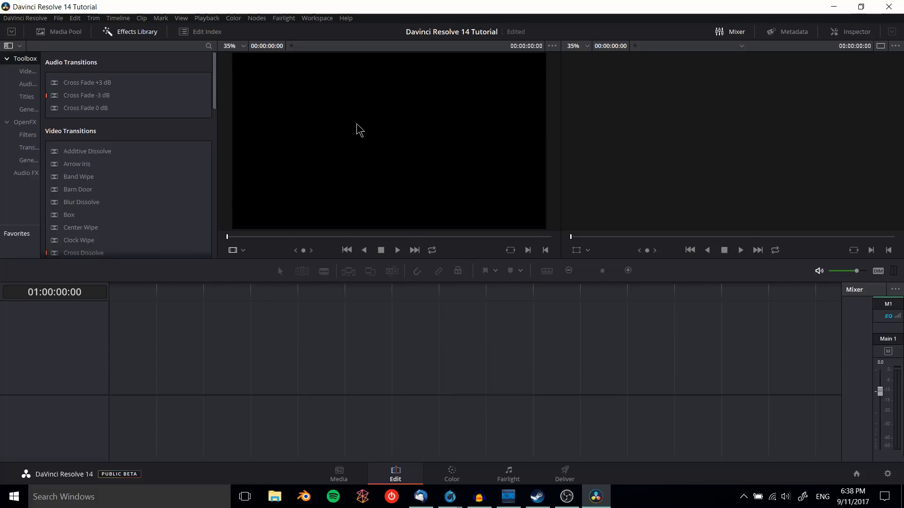
click(73, 32)
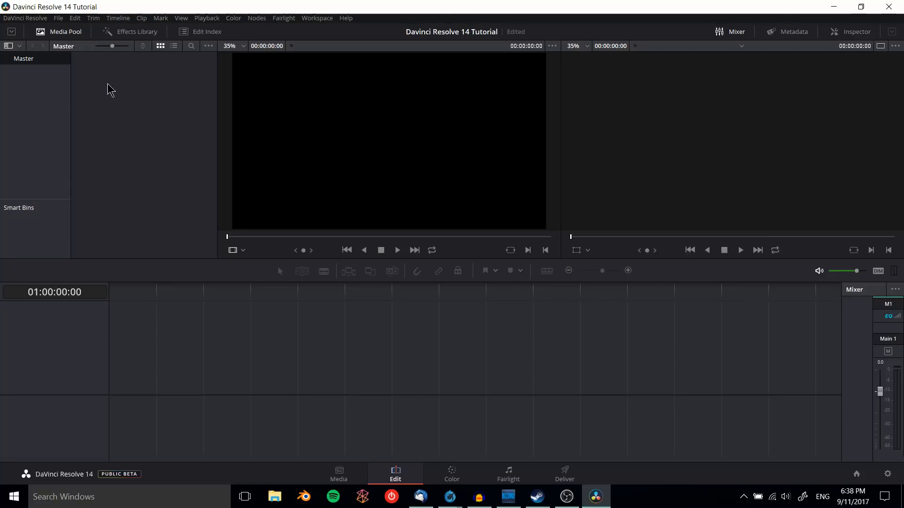
drag(111, 6, 235, 30)
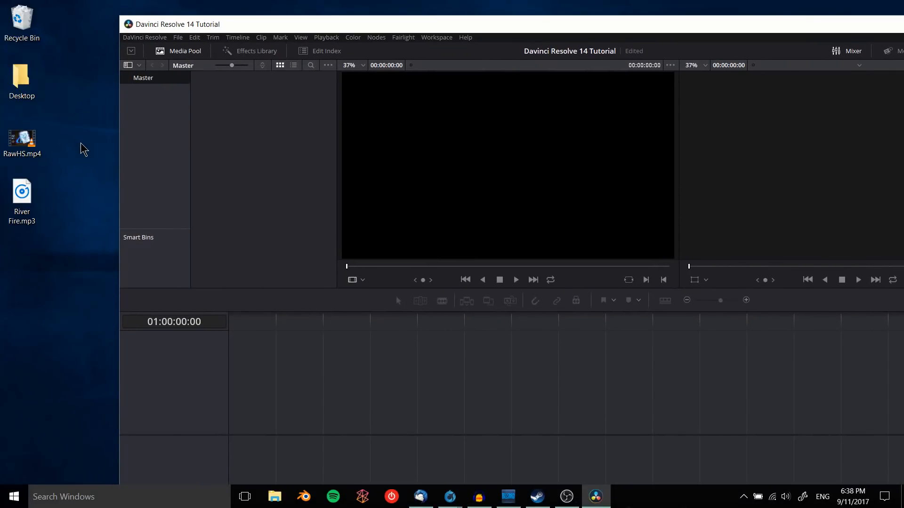
drag(198, 26, 163, 9)
drag(61, 128, 9, 221)
drag(20, 138, 183, 141)
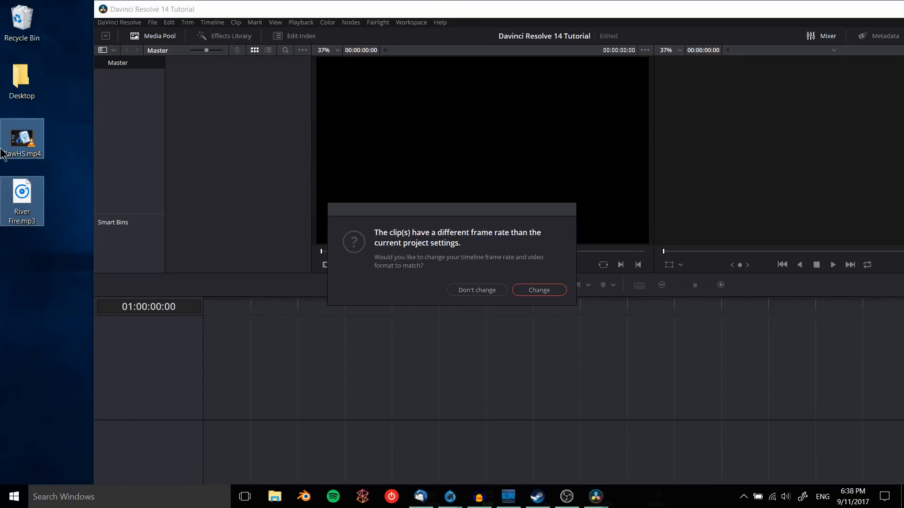
drag(456, 210, 403, 157)
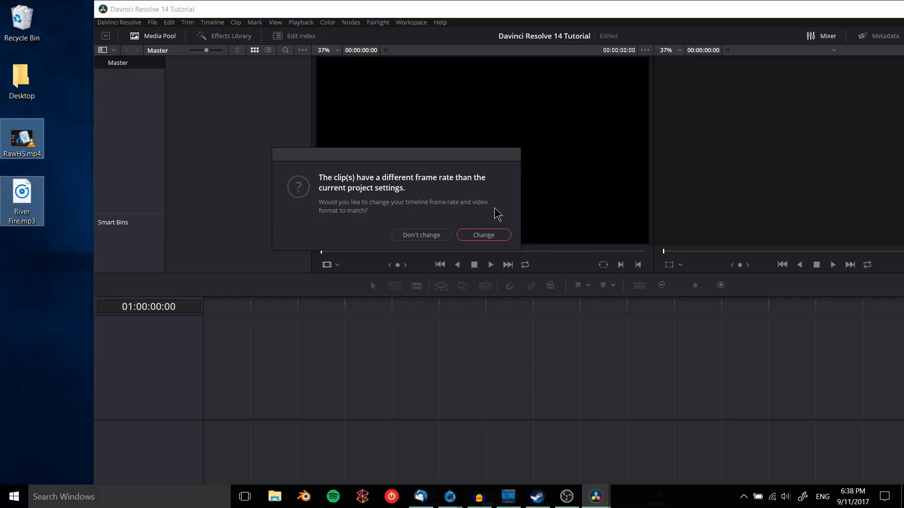
click(501, 235)
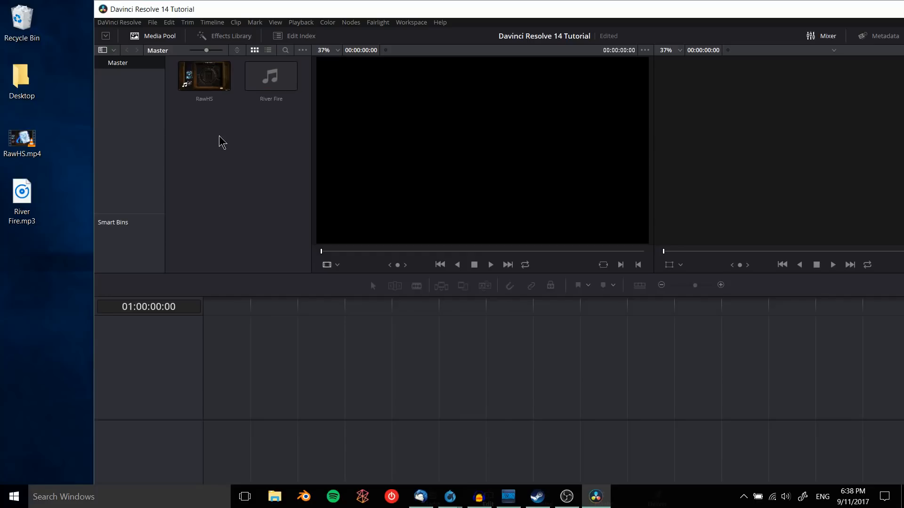
double_click(157, 10)
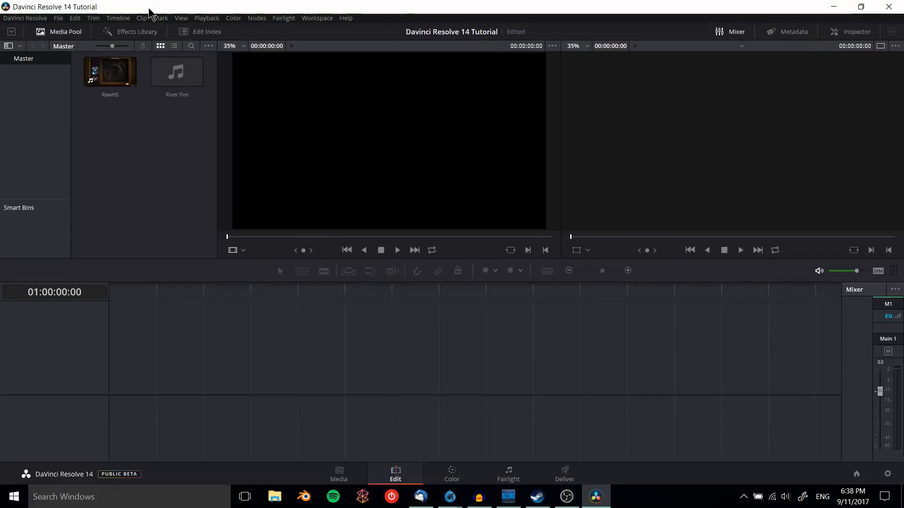
click(65, 19)
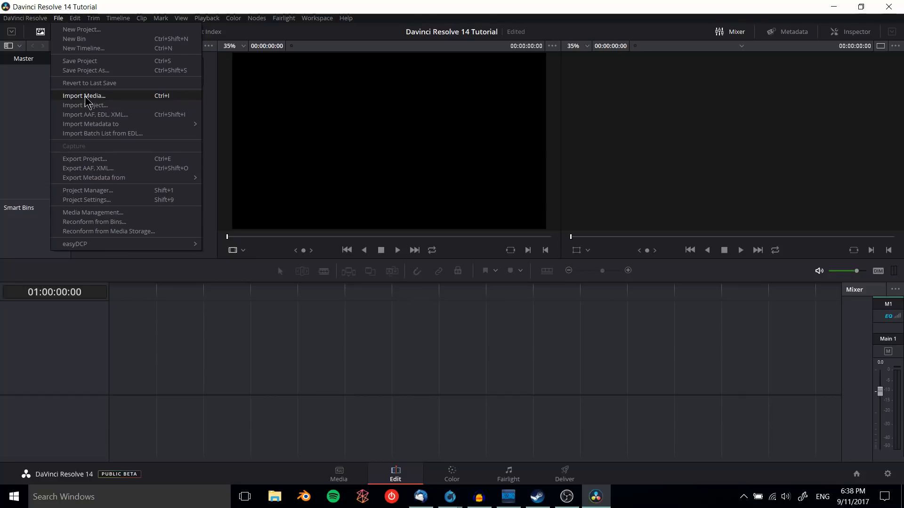
click(180, 101)
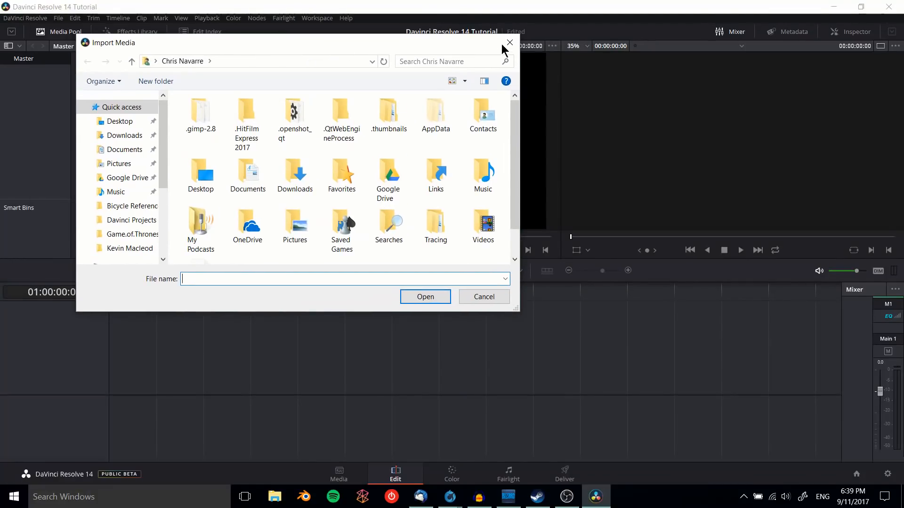
click(504, 43)
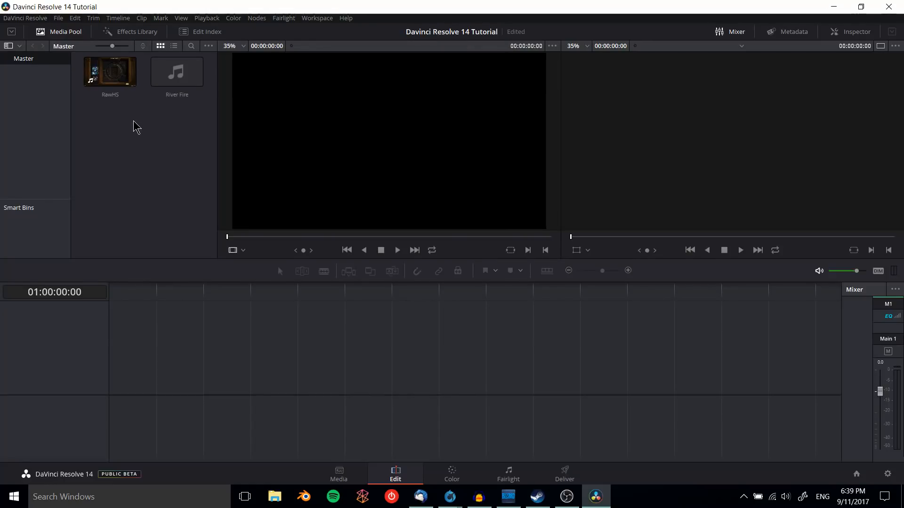
Place the RawHS clip with its audio at the start of a new timeline.
click(110, 80)
click(170, 73)
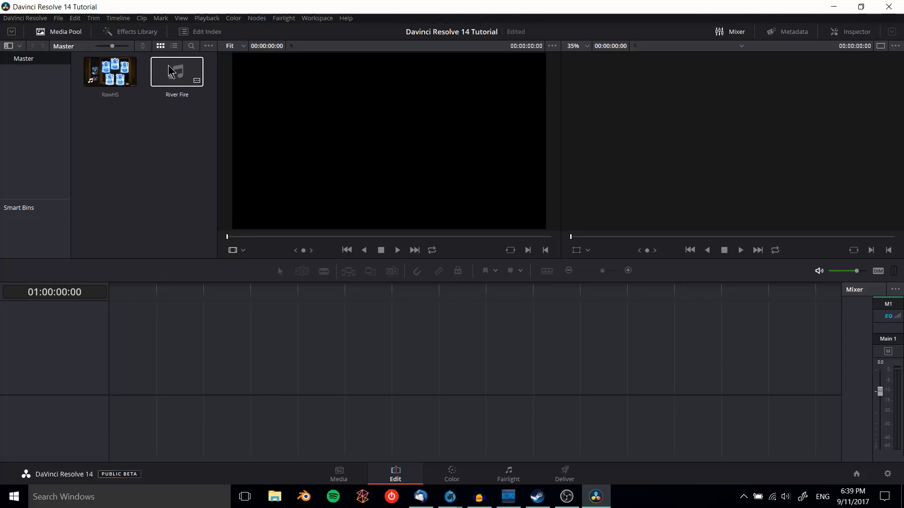
double_click(105, 75)
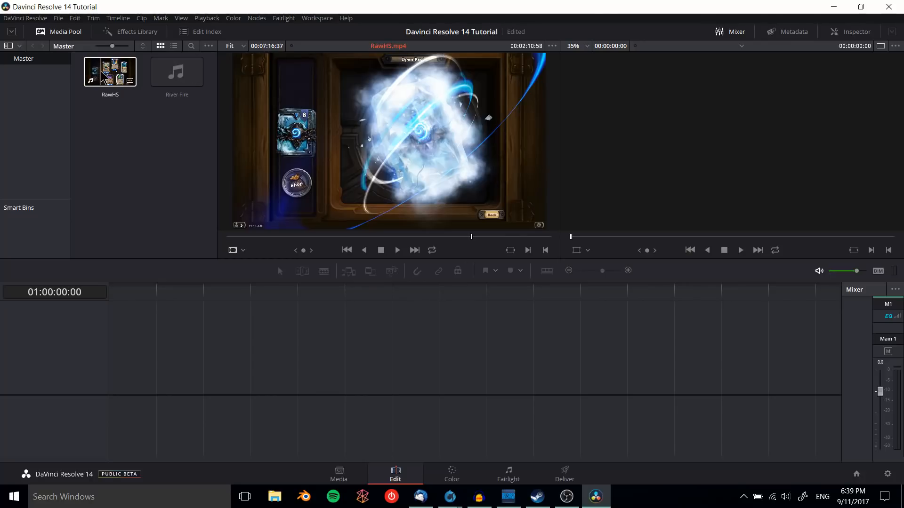
drag(105, 75, 136, 376)
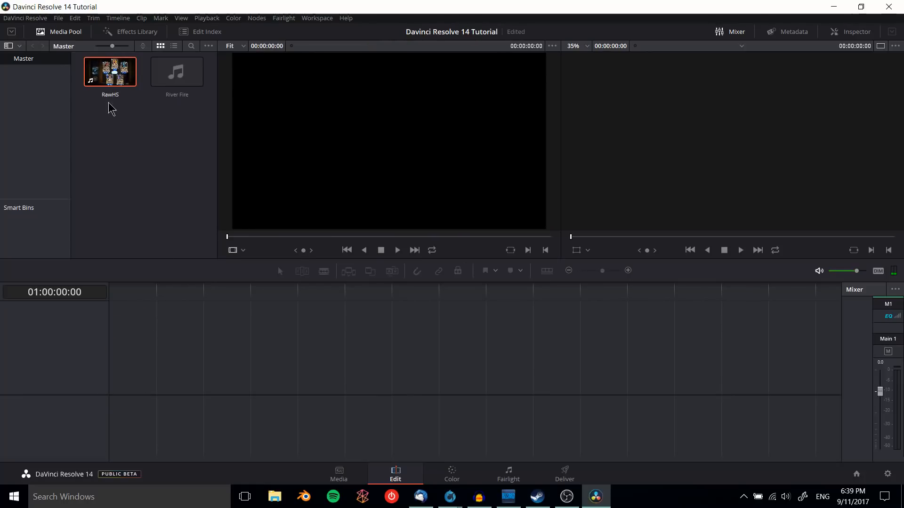
drag(104, 83, 171, 407)
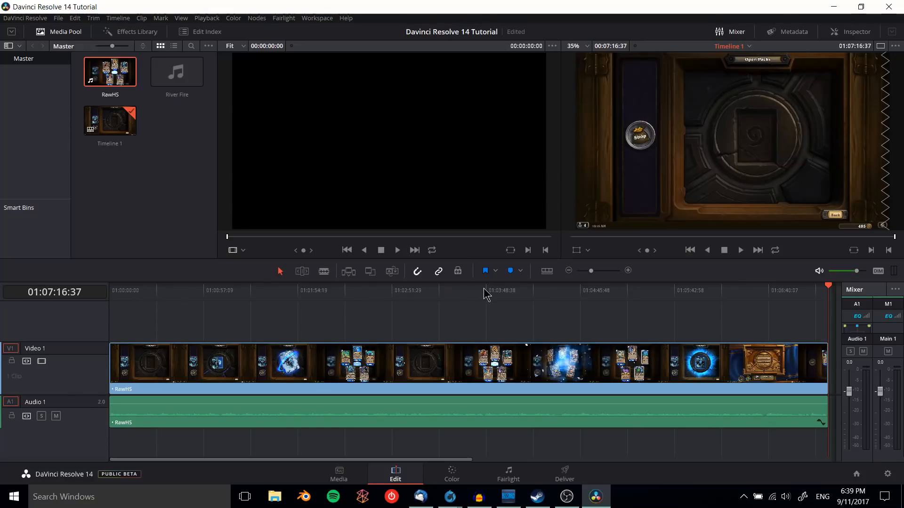
Raise the Audio 1 fader to 4.8 dB in the mixer and play the timeline from about 33 seconds.
click(411, 293)
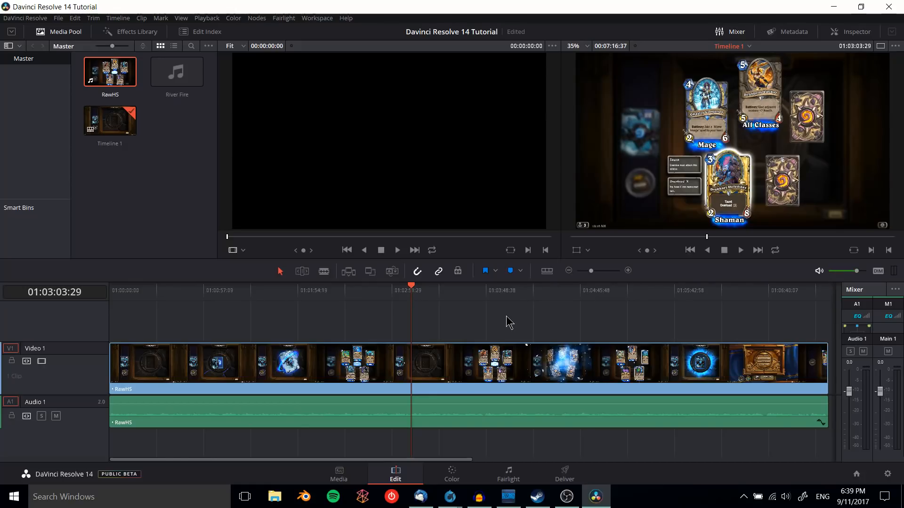
drag(364, 460, 342, 463)
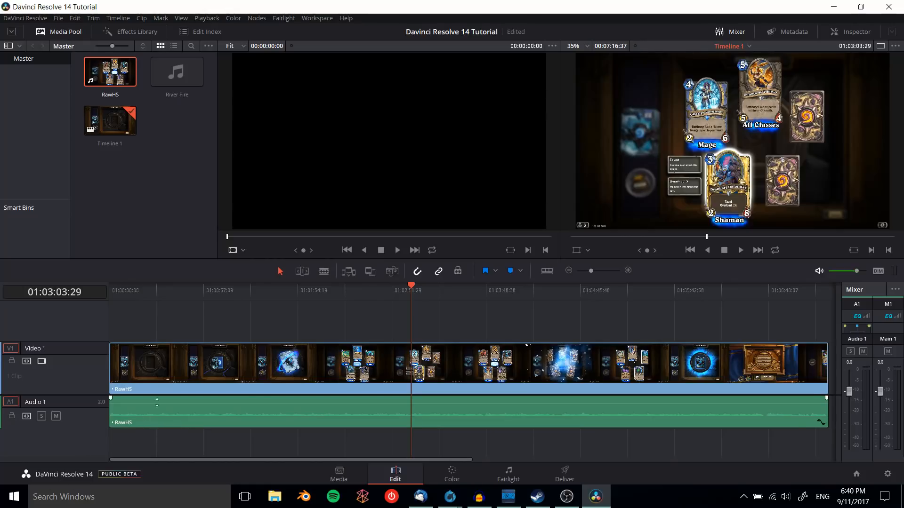
click(163, 304)
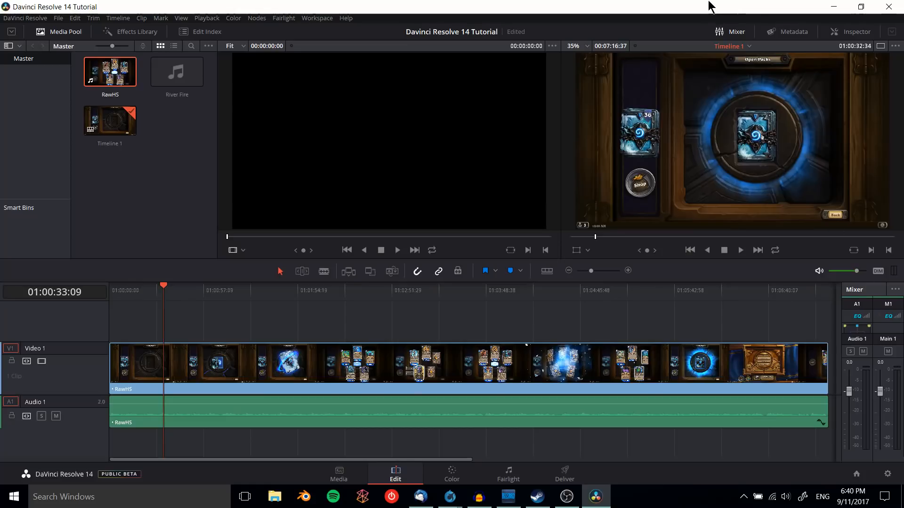
click(732, 32)
click(731, 32)
drag(849, 391, 849, 385)
click(742, 251)
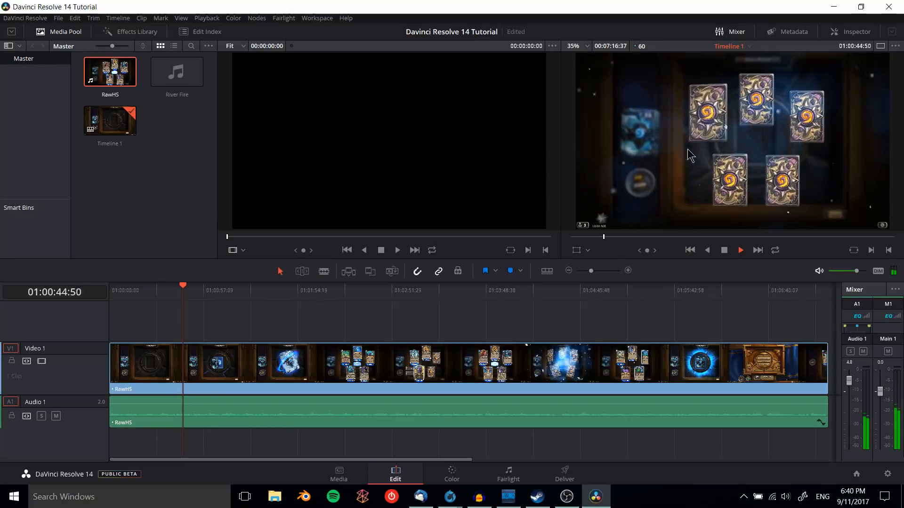
click(724, 251)
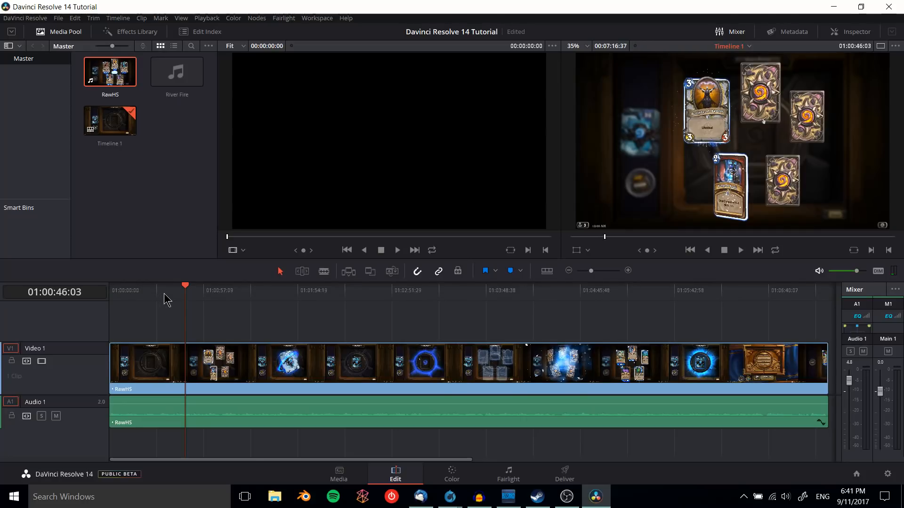
Return the playhead to the timeline start and browse the video transitions, audio transitions and titles in the effects library.
drag(150, 299, 106, 294)
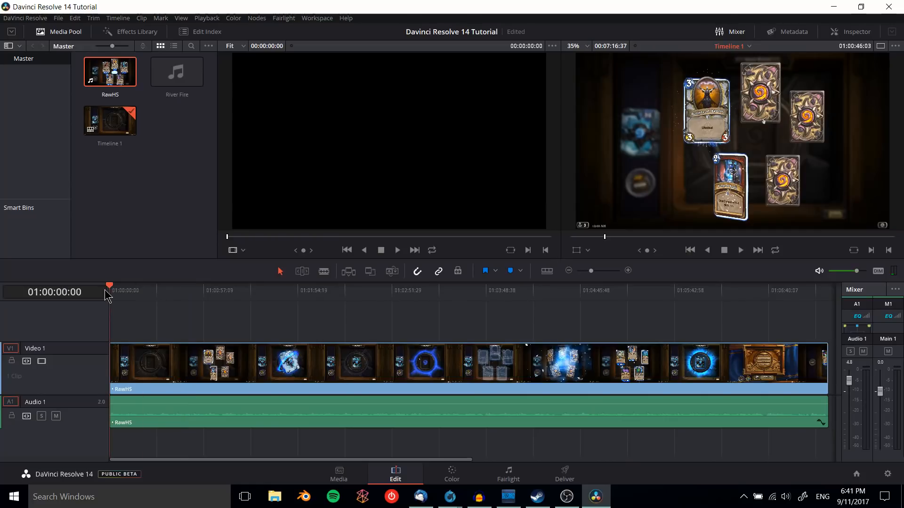
click(123, 34)
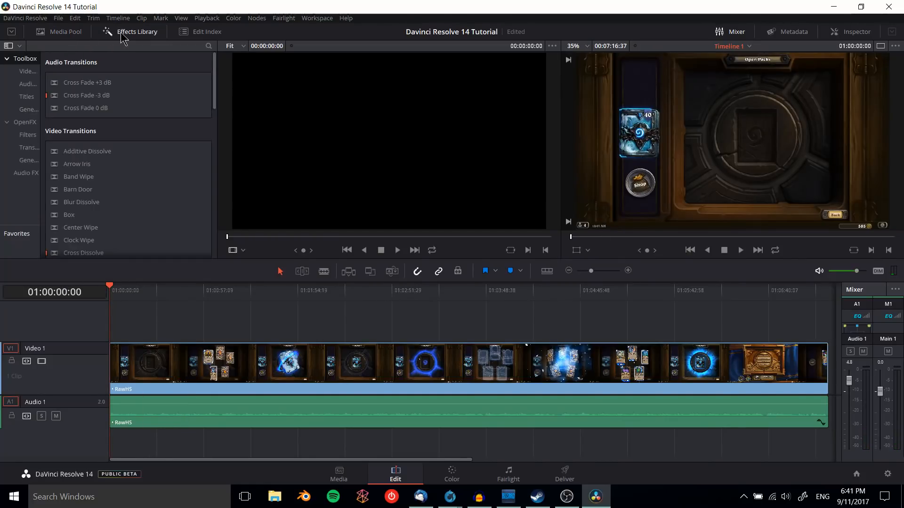
click(28, 75)
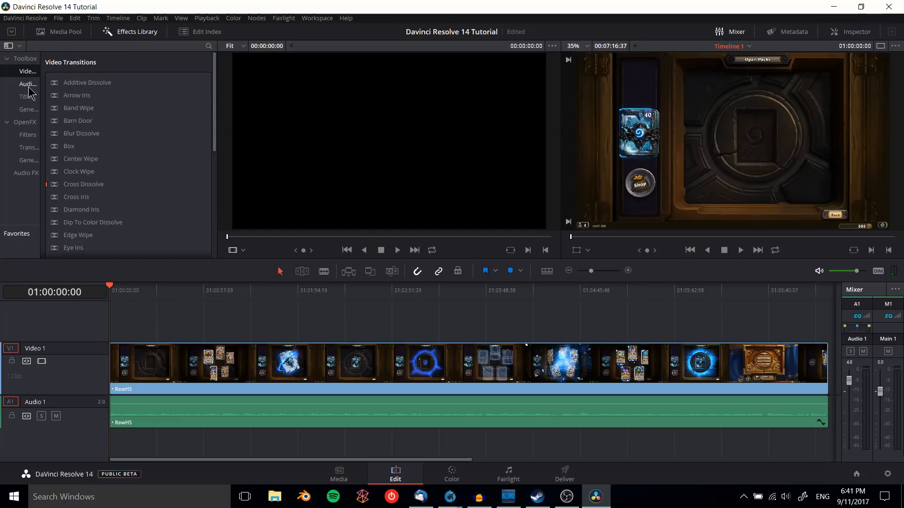
click(27, 85)
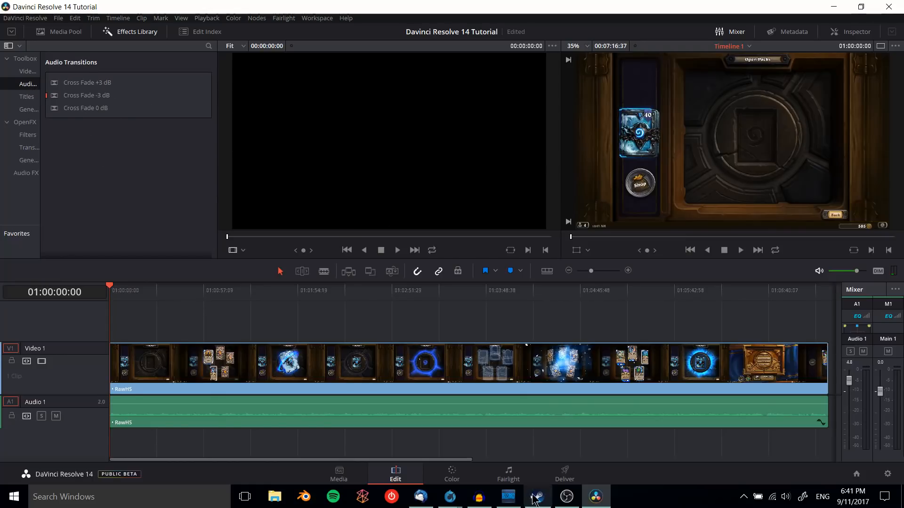
click(24, 96)
click(29, 74)
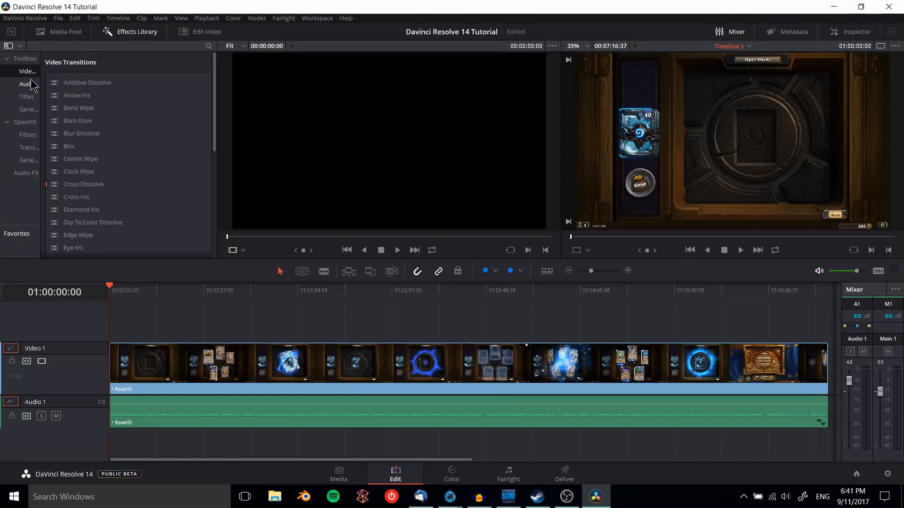
click(27, 84)
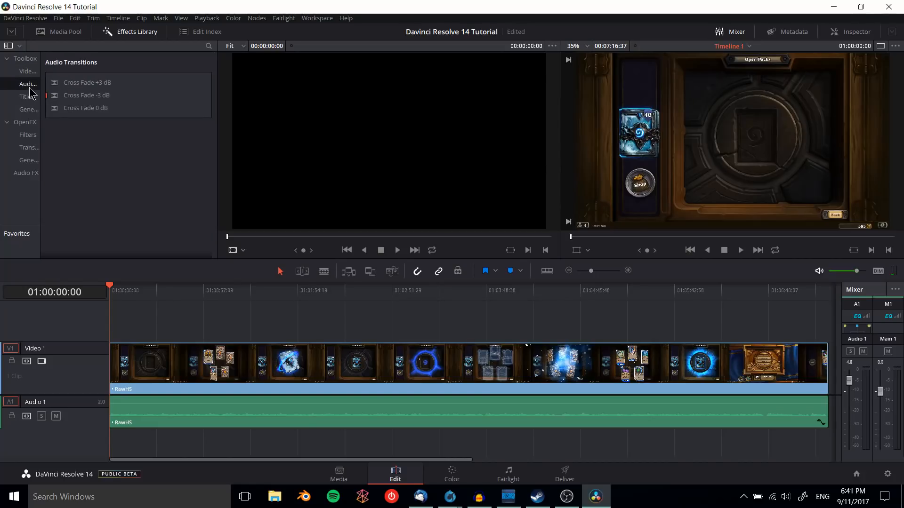
Add an M Lower 3rd title on a new track above the start of the video and preview it.
click(30, 97)
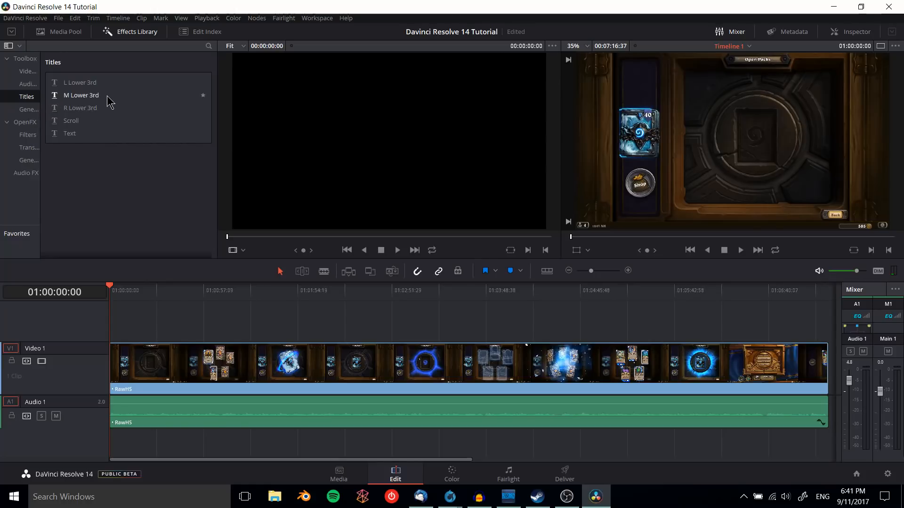
drag(104, 96, 117, 330)
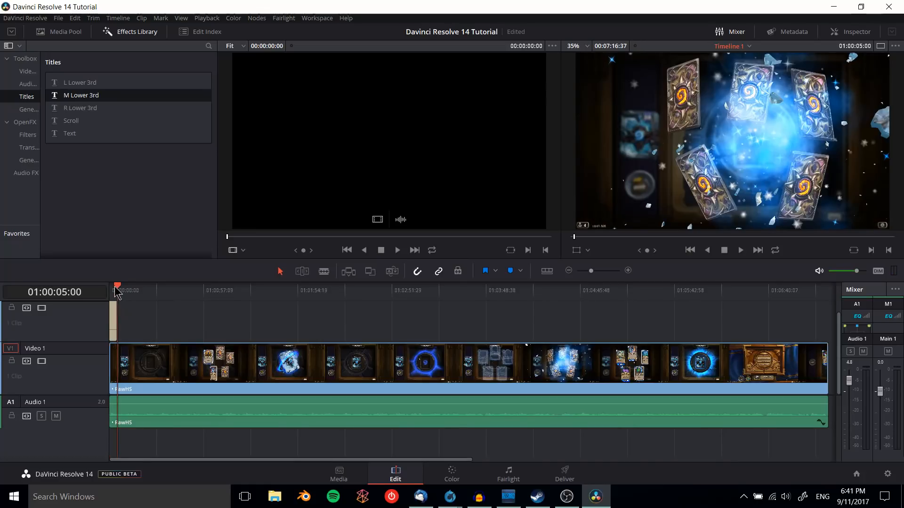
click(113, 289)
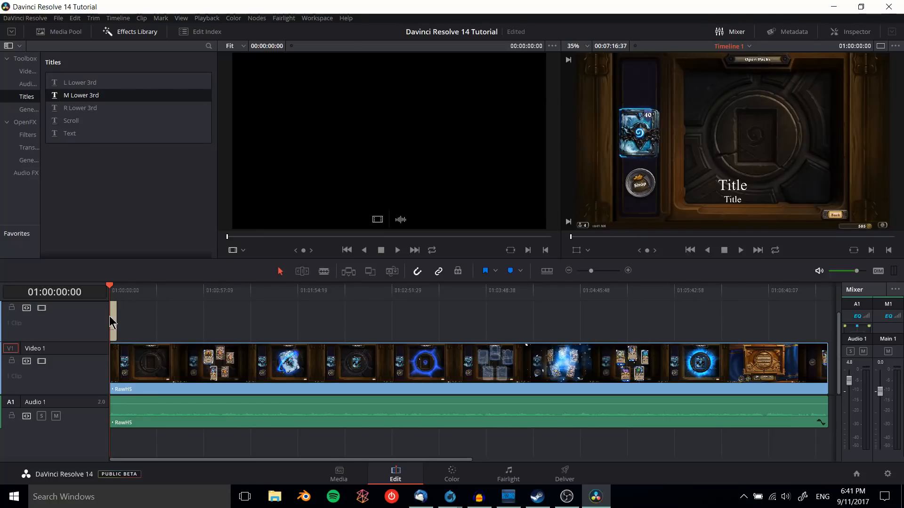
Replace the lower-third title with a Text title at the timeline start and show its first frame.
click(113, 334)
drag(66, 133, 114, 322)
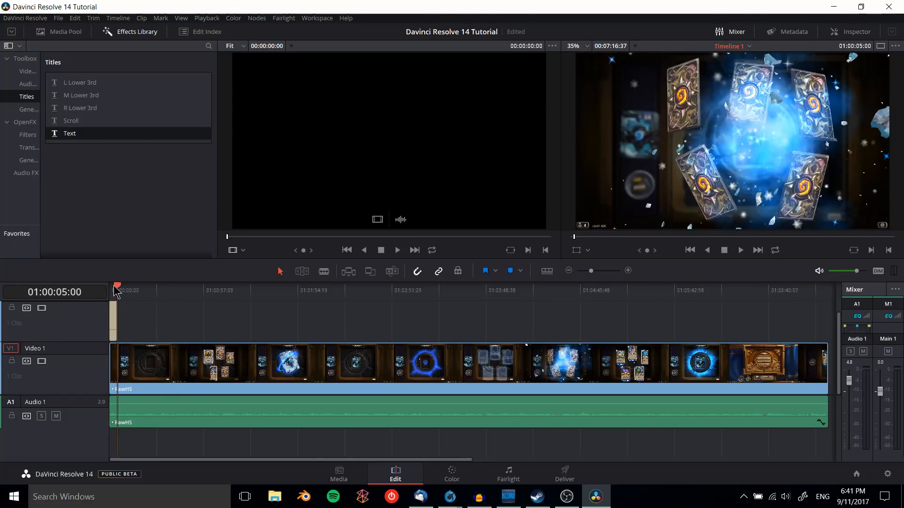
drag(116, 288, 111, 284)
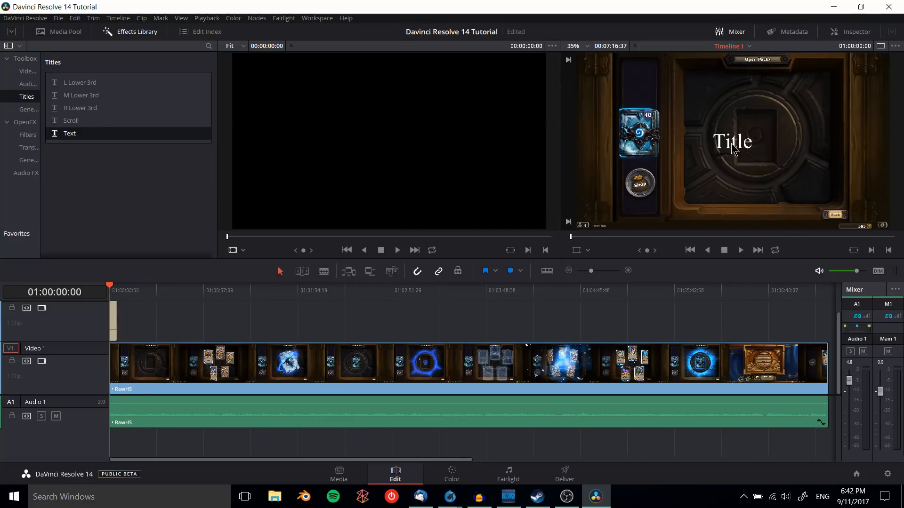
Open the settings of the Text title at the timeline start and set its font size to 187.
click(117, 322)
double_click(114, 315)
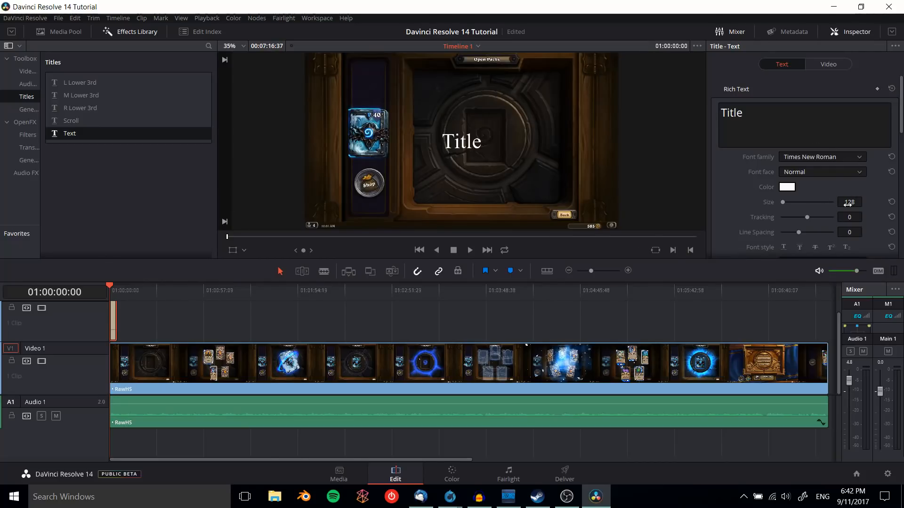
drag(779, 206, 784, 210)
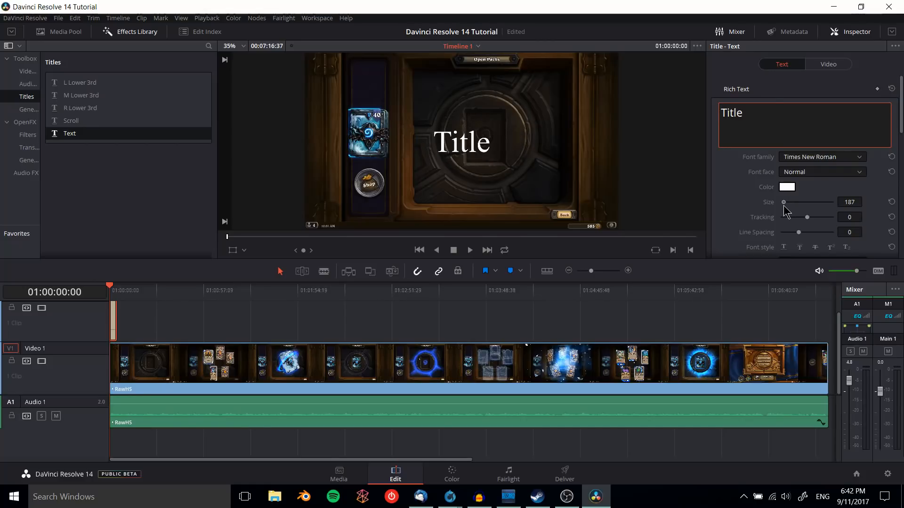
Replace the title's placeholder text with "Card Pack Opening".
double_click(766, 108)
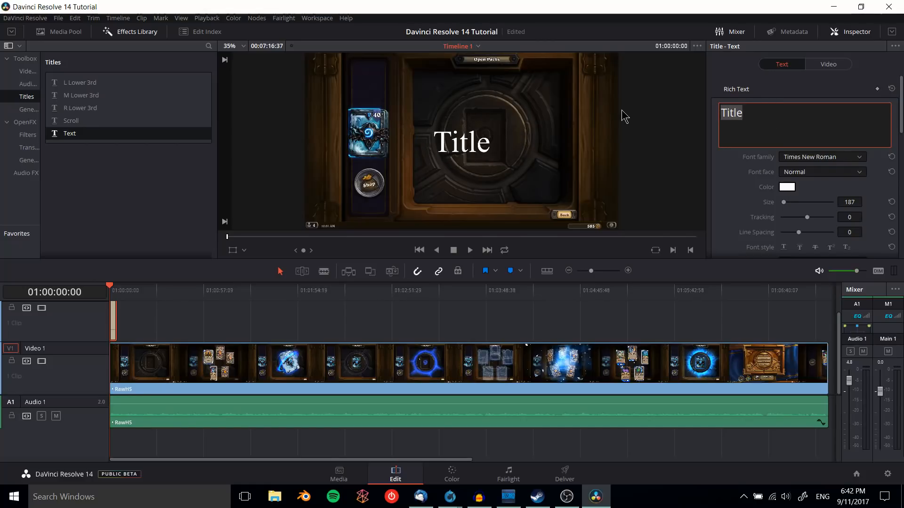
text(Pack o)
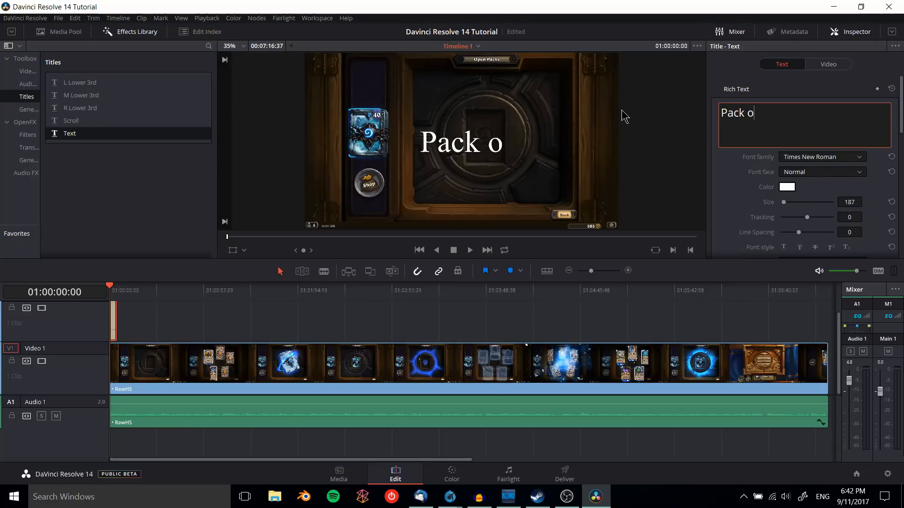
key(BackSpace)
text(Opening)
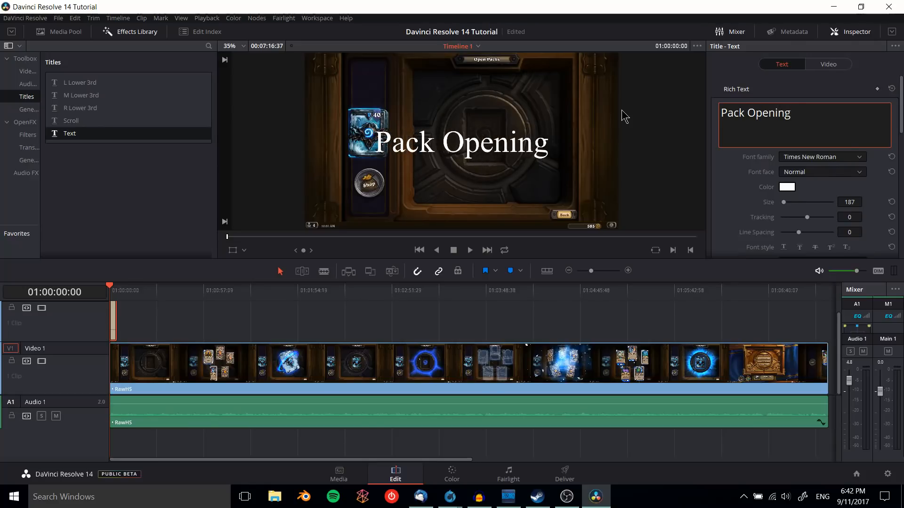
key(Home)
text(Card)
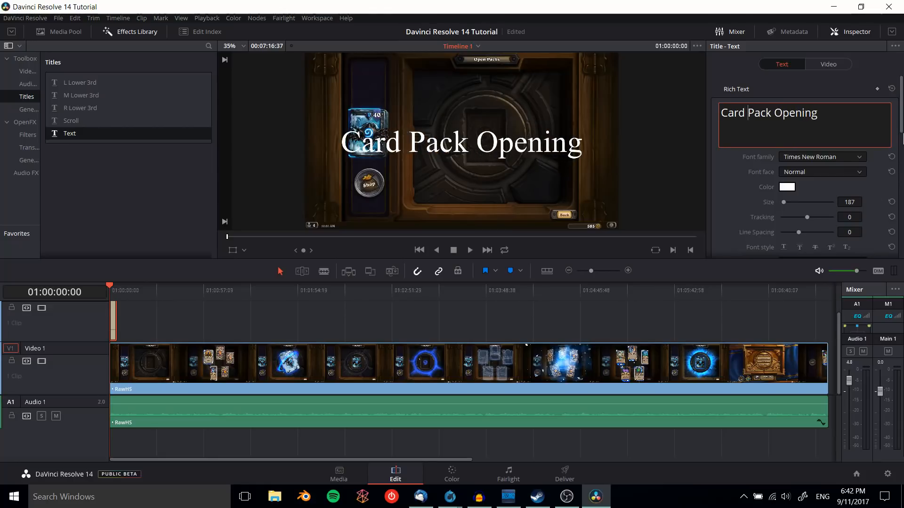
Switch the title's drop shadow off and on again, and set its X offset to 9 and opacity to 76.
scroll(804, 165, down, 3)
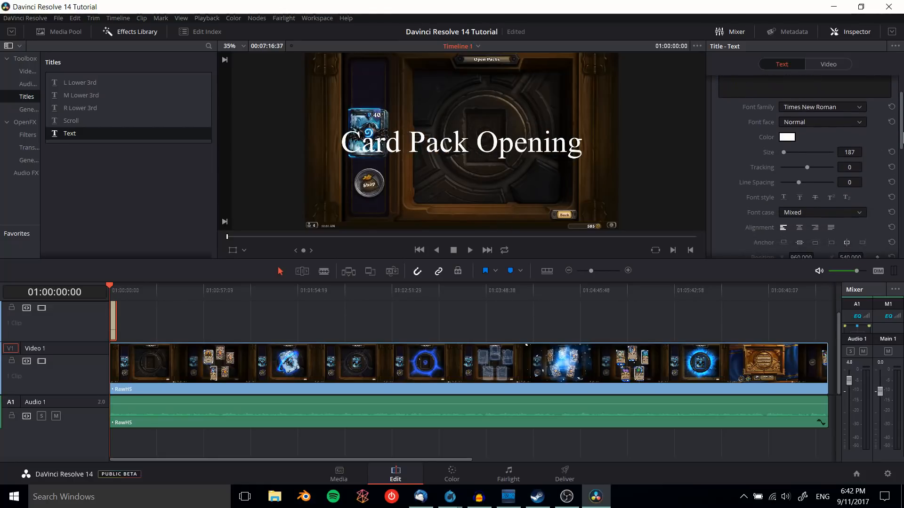
drag(901, 137, 900, 198)
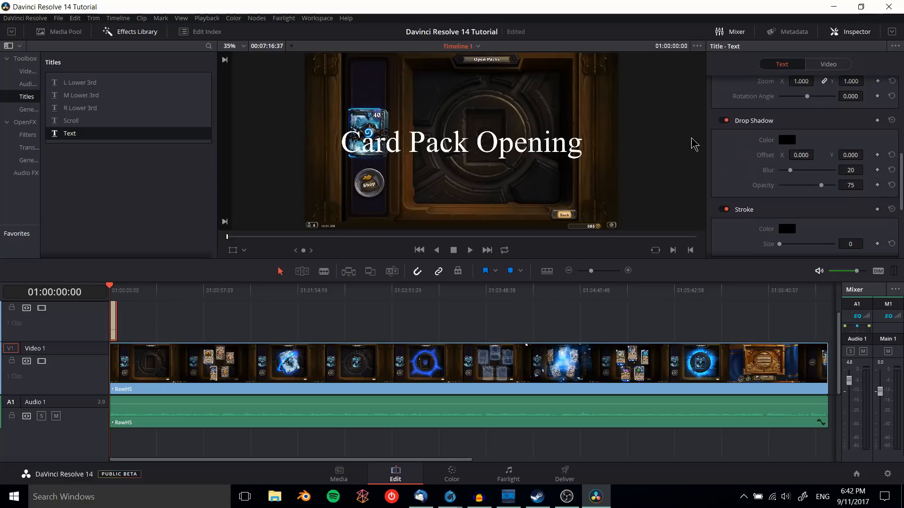
click(725, 122)
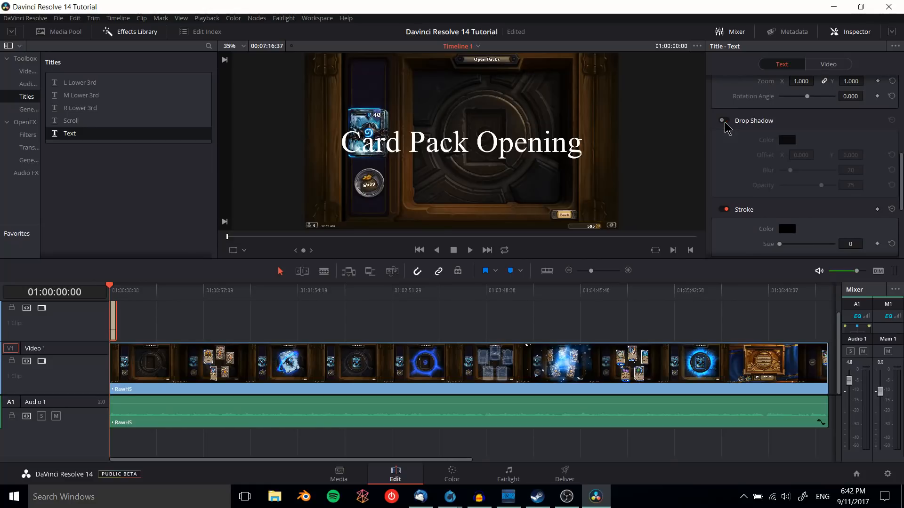
click(726, 122)
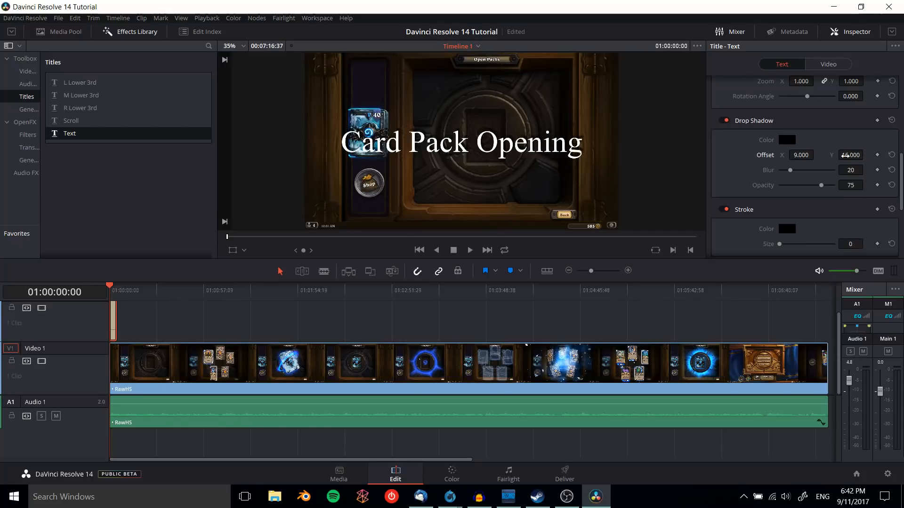
drag(789, 172, 822, 186)
Give the title a background with width 0.881, height 0.678 and opacity 49.
scroll(825, 202, down, 5)
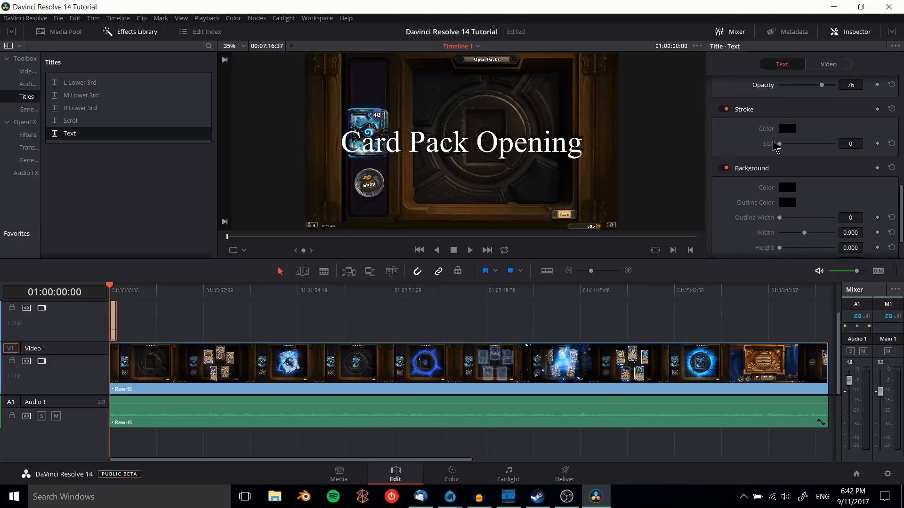
mouse_move(779, 145)
mouse_down()
mouse_move(817, 146)
mouse_move(779, 145)
mouse_up()
drag(902, 203, 903, 221)
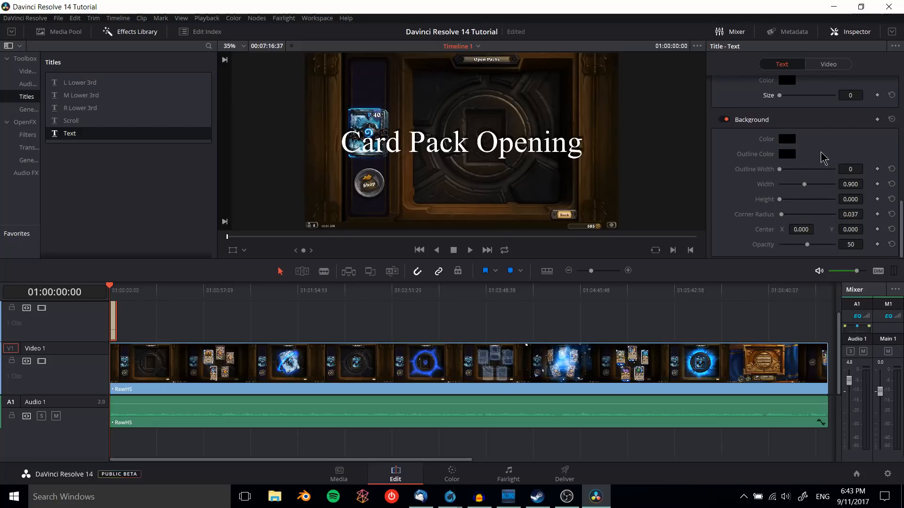
drag(808, 247, 822, 246)
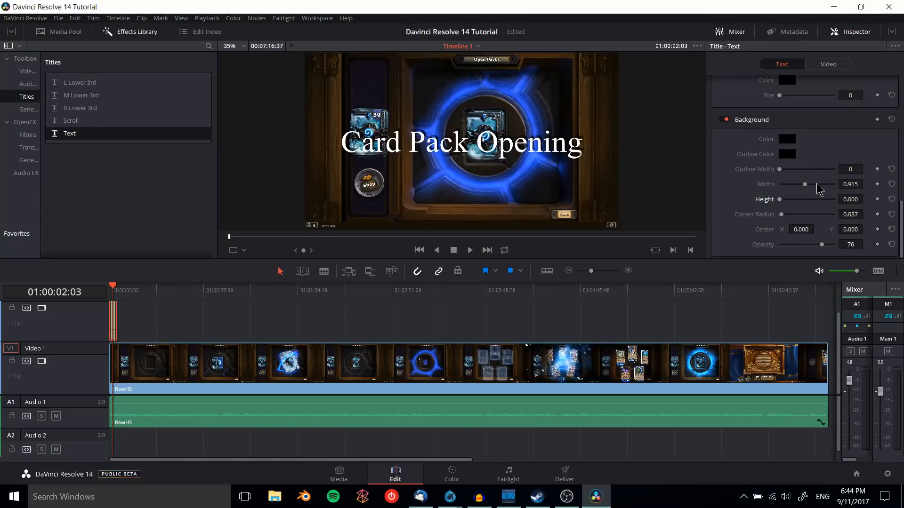
drag(779, 199, 806, 201)
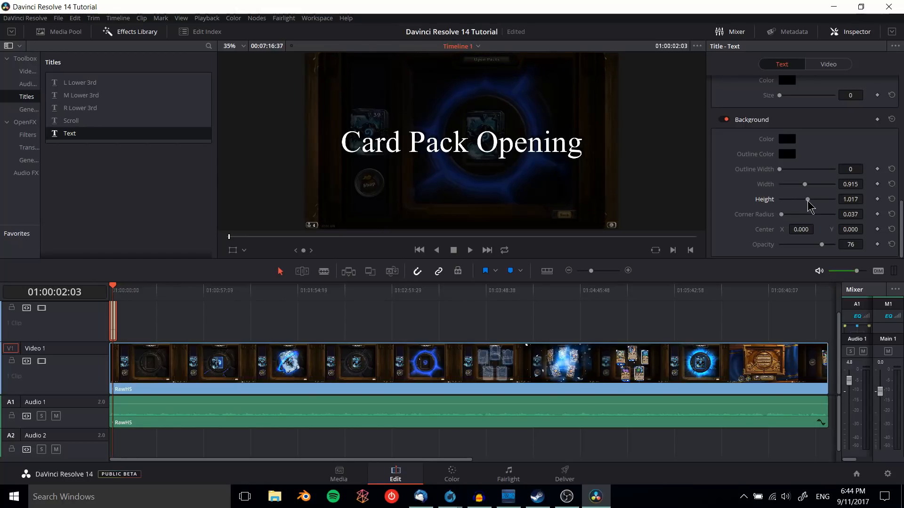
mouse_move(805, 184)
mouse_down()
mouse_move(816, 185)
mouse_move(807, 187)
mouse_up()
drag(821, 245, 806, 253)
mouse_move(807, 185)
mouse_down()
mouse_move(799, 200)
mouse_move(804, 187)
mouse_up()
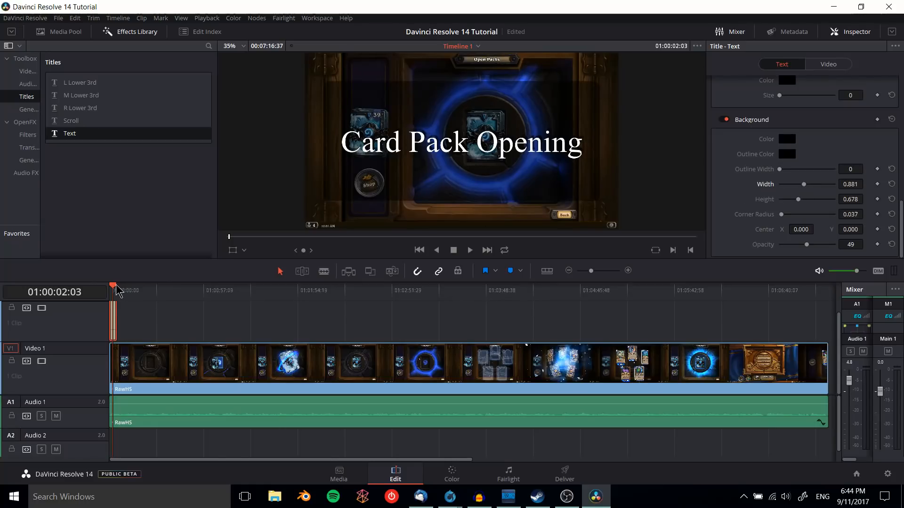
Set the title's font family to Segoe UI Black and its size to 170.
mouse_move(901, 255)
mouse_down()
mouse_move(901, 130)
mouse_move(902, 256)
mouse_up()
drag(900, 214, 901, 115)
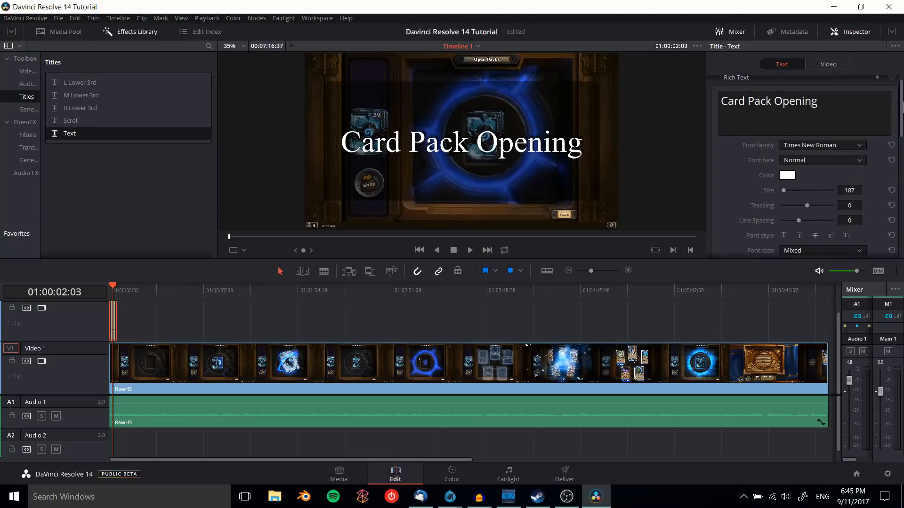
click(854, 144)
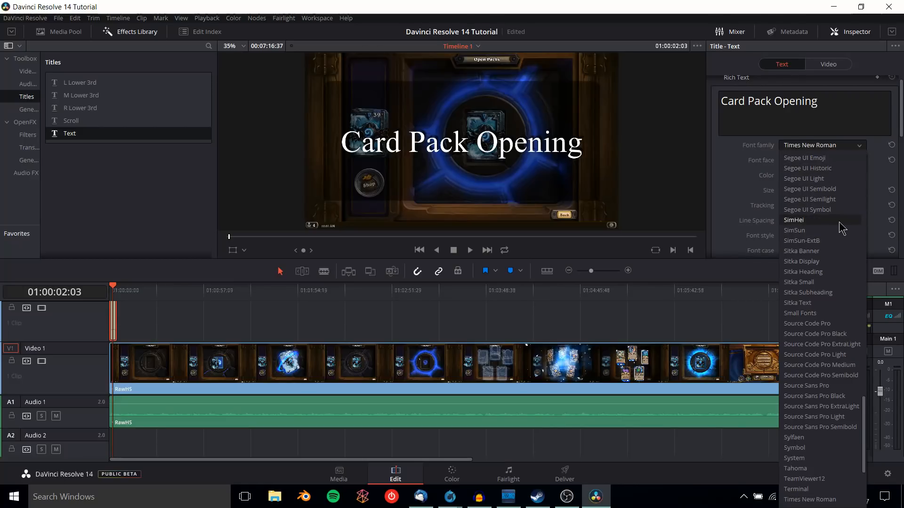
scroll(842, 212, up, 1)
click(833, 179)
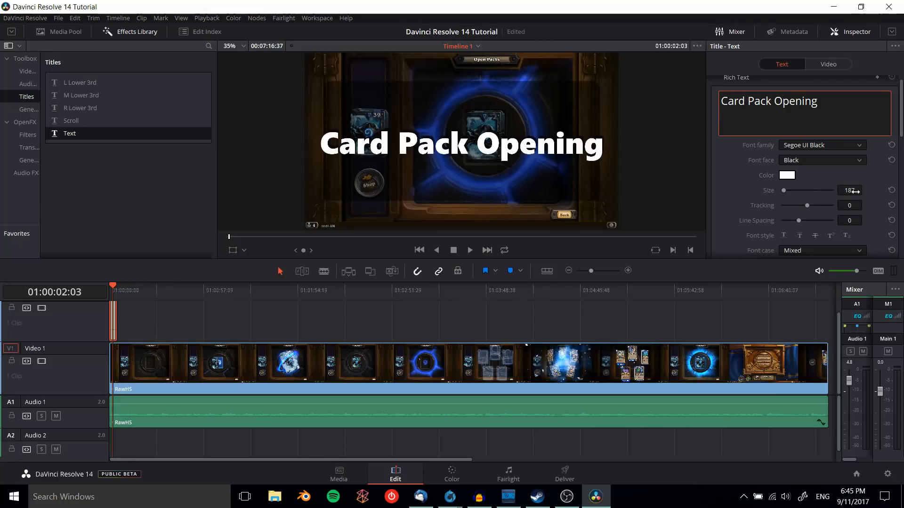
drag(855, 191, 839, 193)
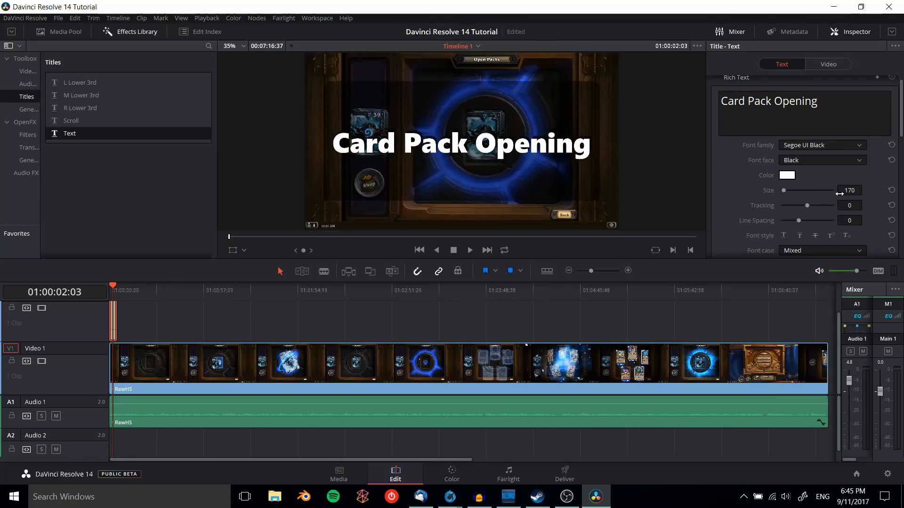
Return the playhead to the timeline start and look through the available video transitions.
drag(113, 286, 108, 285)
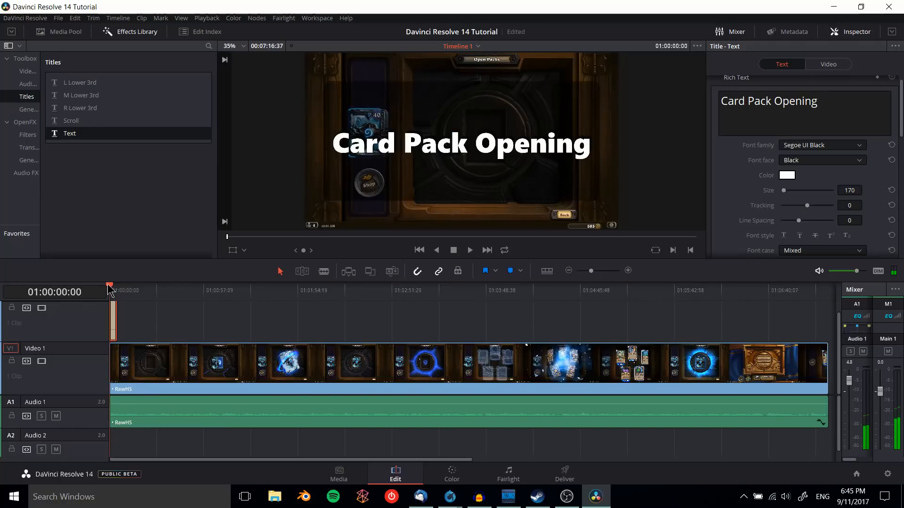
click(30, 71)
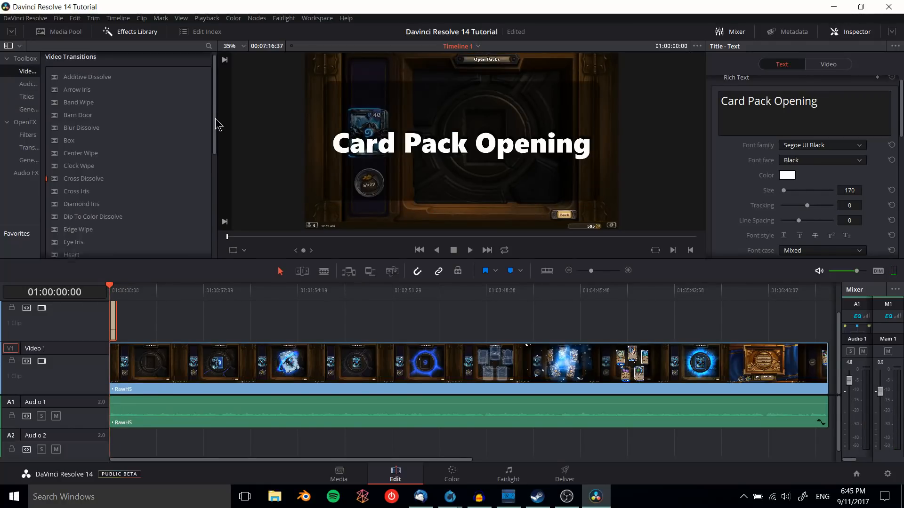
scroll(217, 125, down, 5)
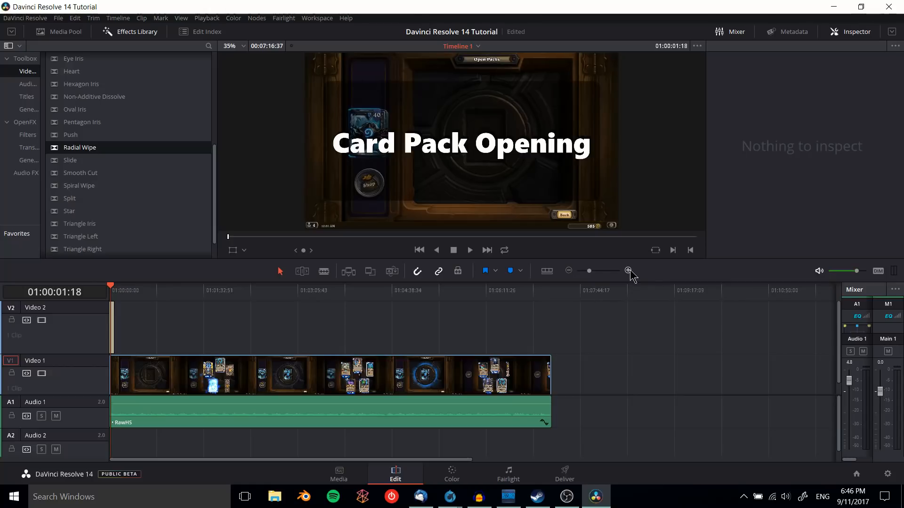
Enlarge the title clip in the timeline and examine its background and video settings.
drag(591, 273, 608, 274)
click(615, 317)
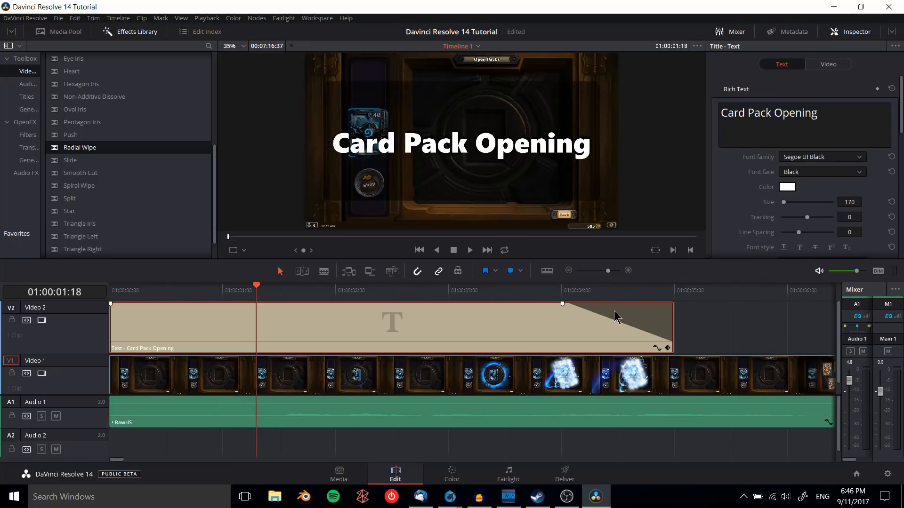
scroll(804, 165, down, 10)
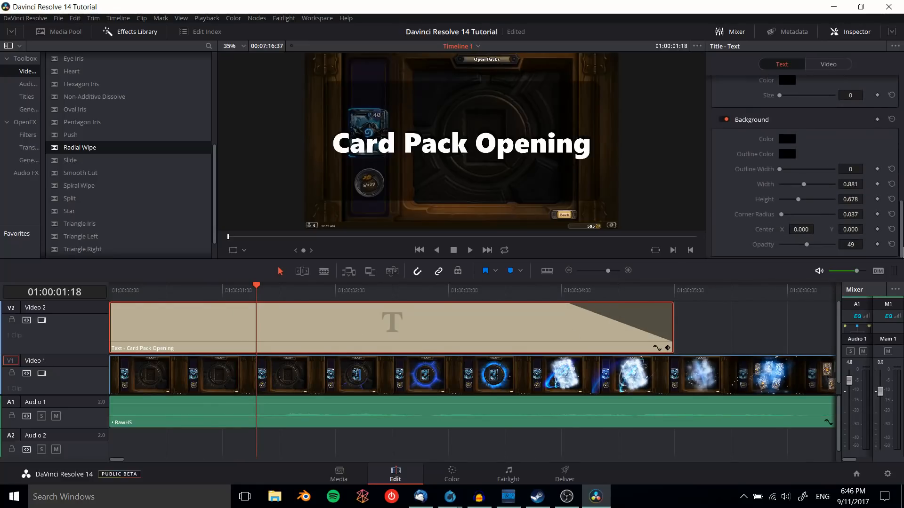
click(834, 64)
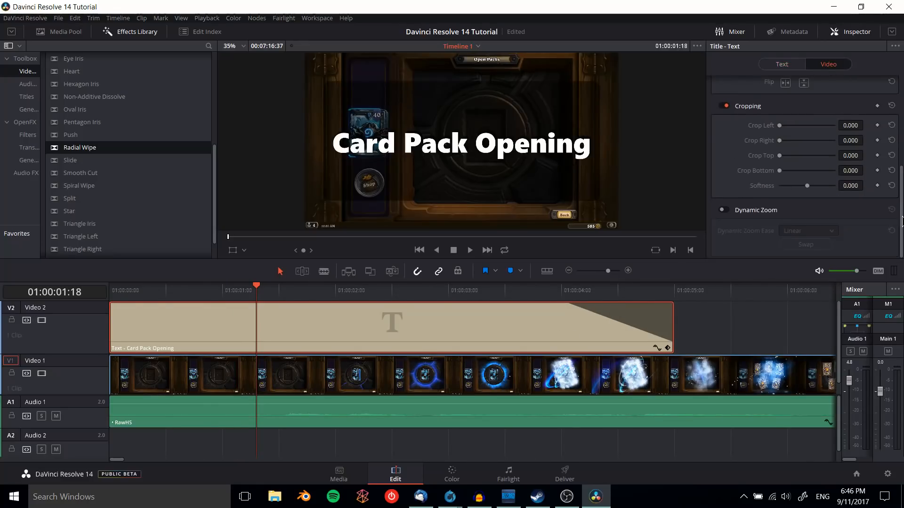
Play the title's fade-out from just before 4 seconds and examine its composite, transform and cropping settings.
click(548, 292)
key(space)
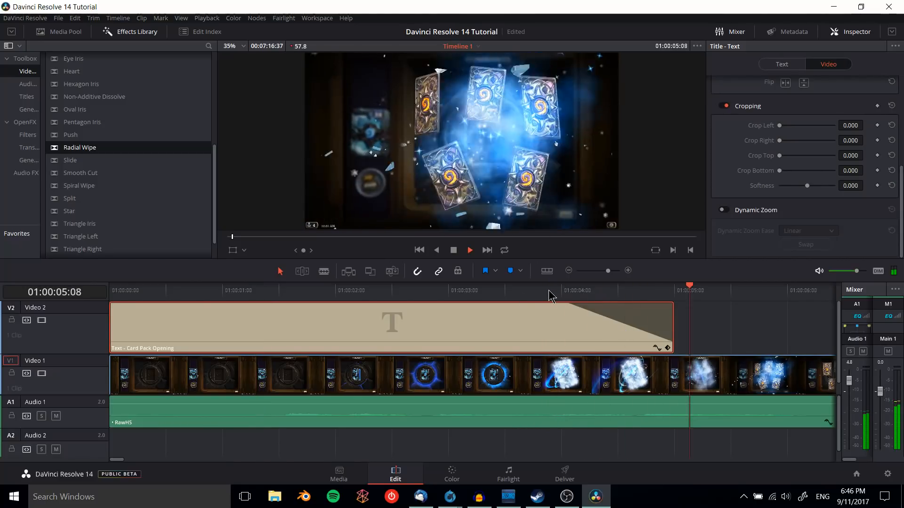
key(space)
scroll(805, 165, up, 5)
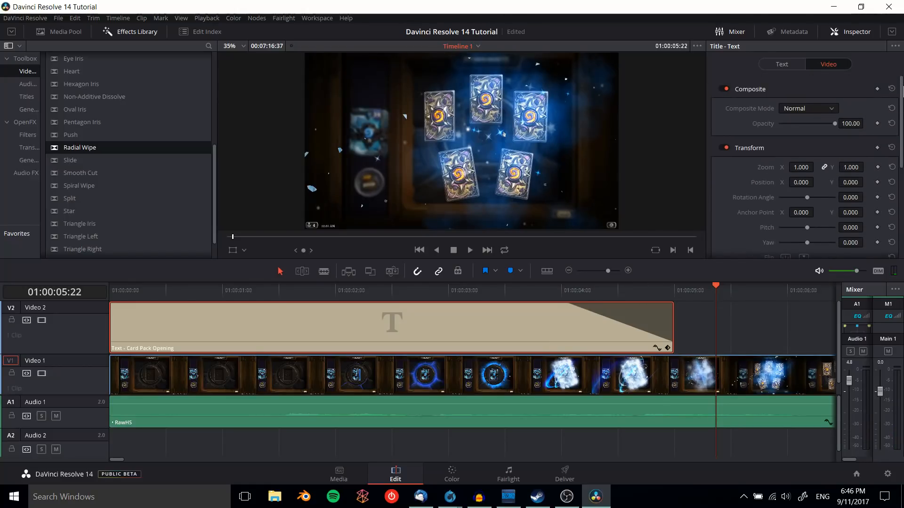
drag(902, 90, 901, 184)
Add a Spiral Wipe transition to the start of the title and play it from the timeline start.
drag(261, 291, 22, 282)
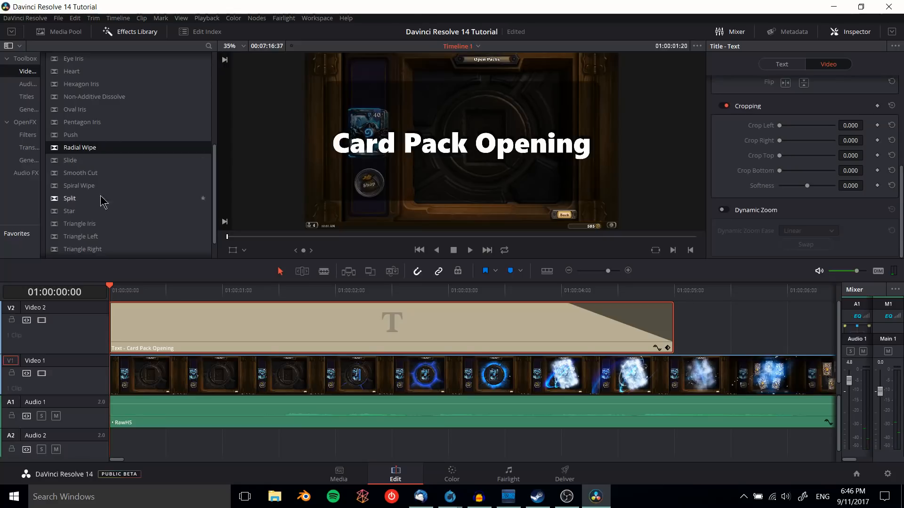
drag(77, 186, 120, 323)
drag(126, 290, 99, 292)
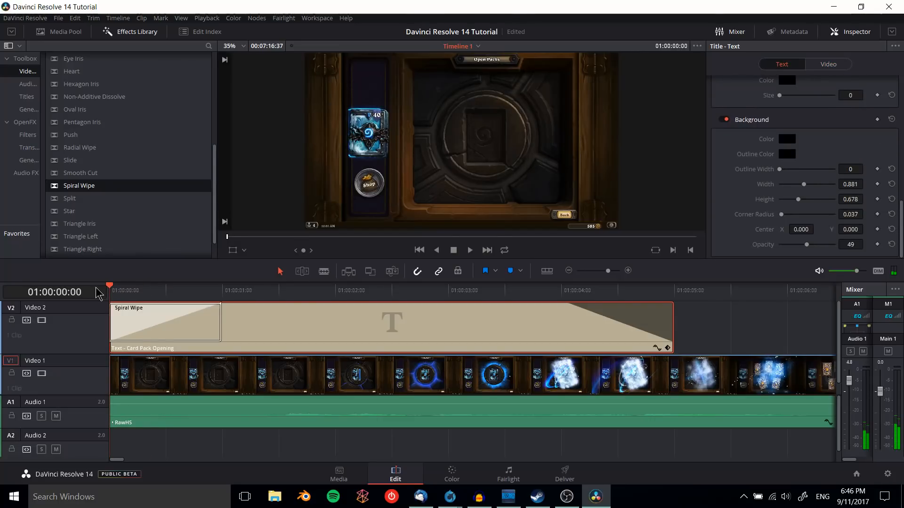
key(space)
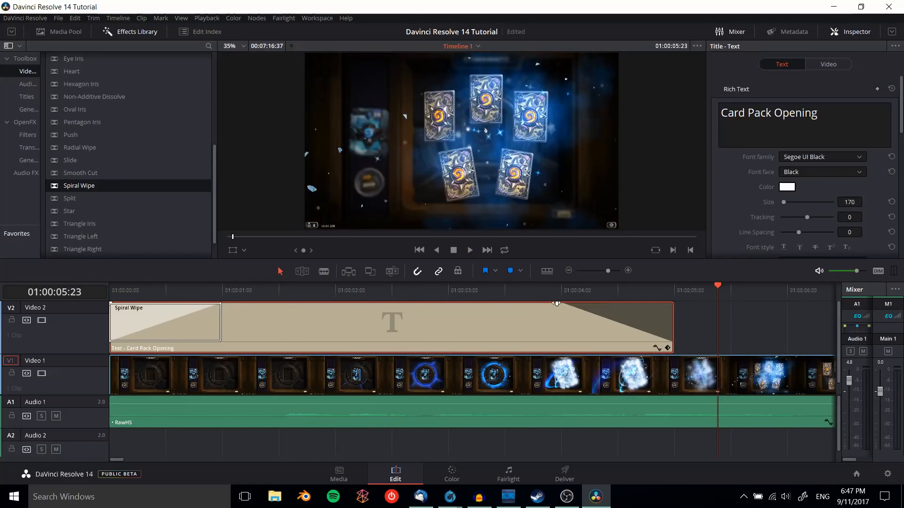
Adjust the title's fade-out to start at about 4 seconds and examine its fade-out curve.
mouse_move(557, 304)
mouse_down()
mouse_move(672, 306)
mouse_move(551, 312)
mouse_move(683, 310)
mouse_move(549, 305)
mouse_move(562, 304)
mouse_up()
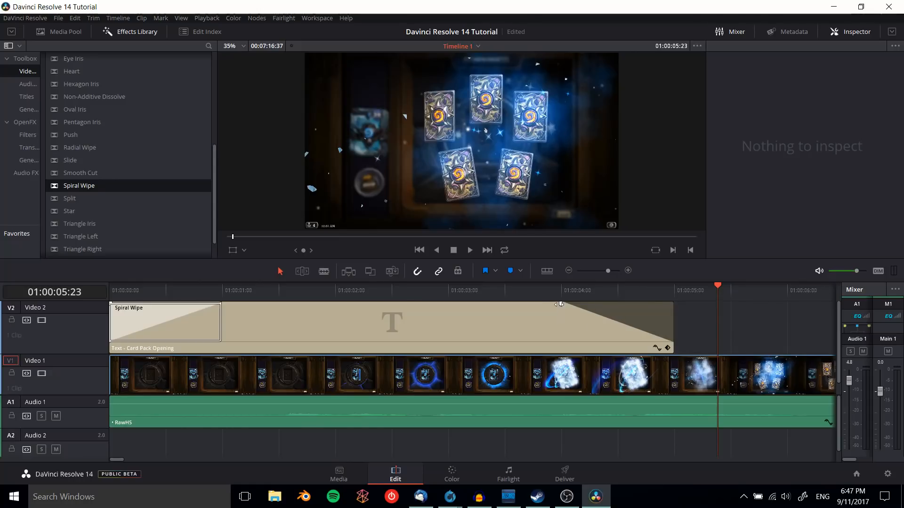
click(657, 348)
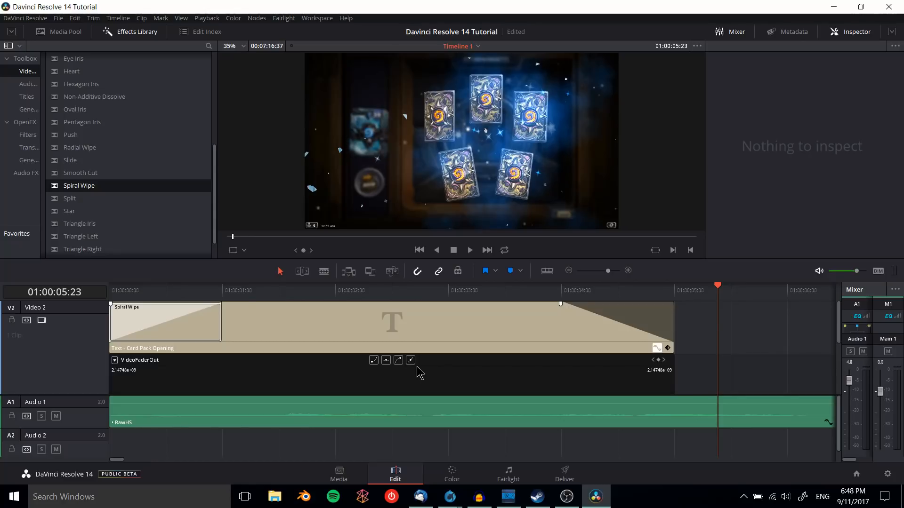
click(657, 348)
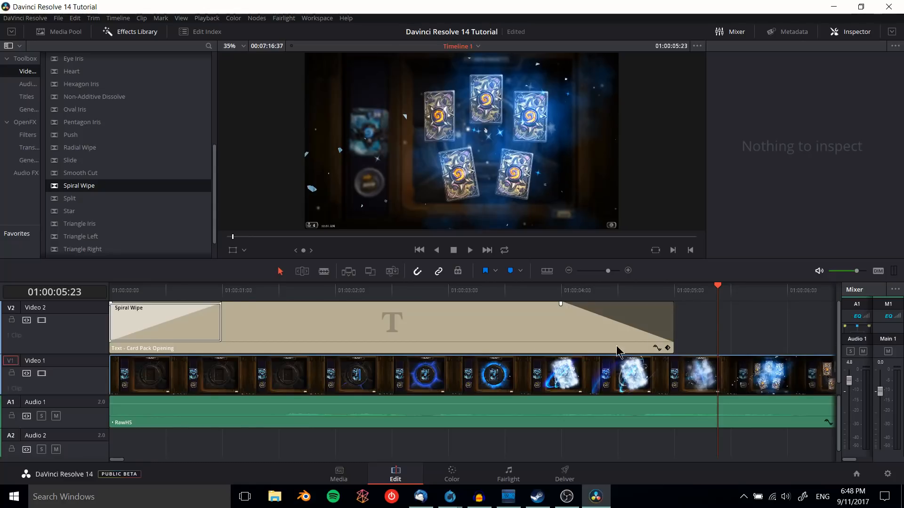
Lower the monitoring volume slightly and place the playhead at the title's end, at 01:00:05:00.
drag(179, 293, 110, 377)
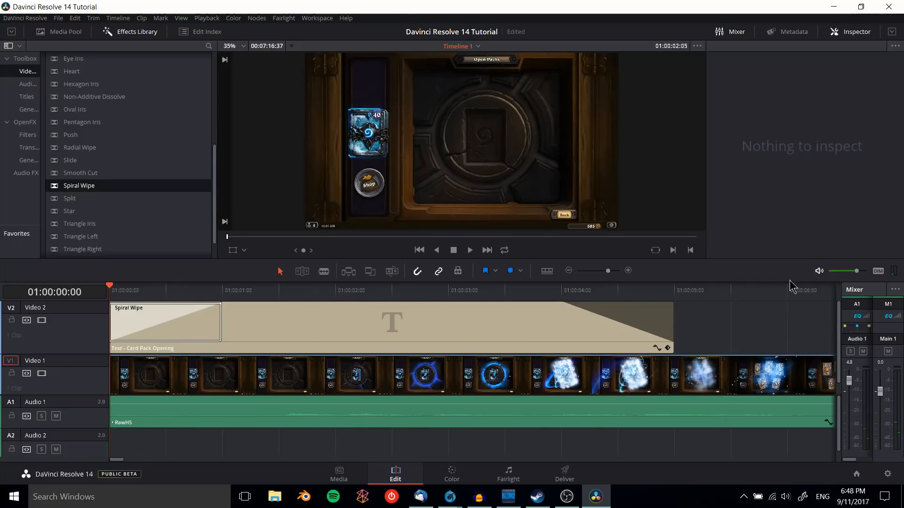
drag(853, 271, 851, 271)
click(674, 289)
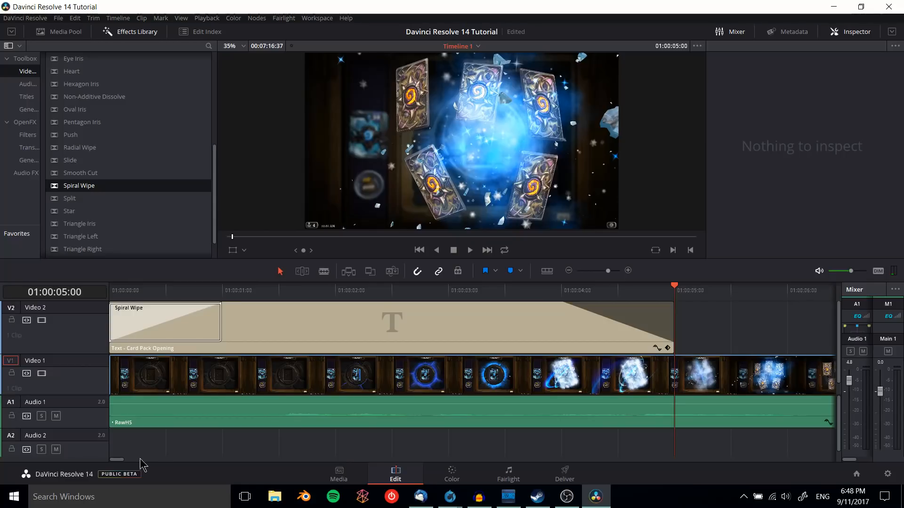
drag(118, 463, 122, 463)
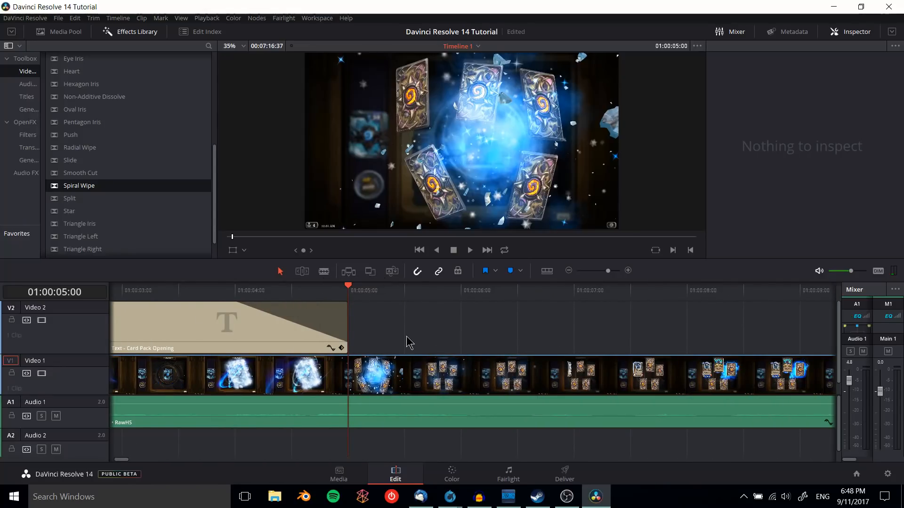
click(785, 497)
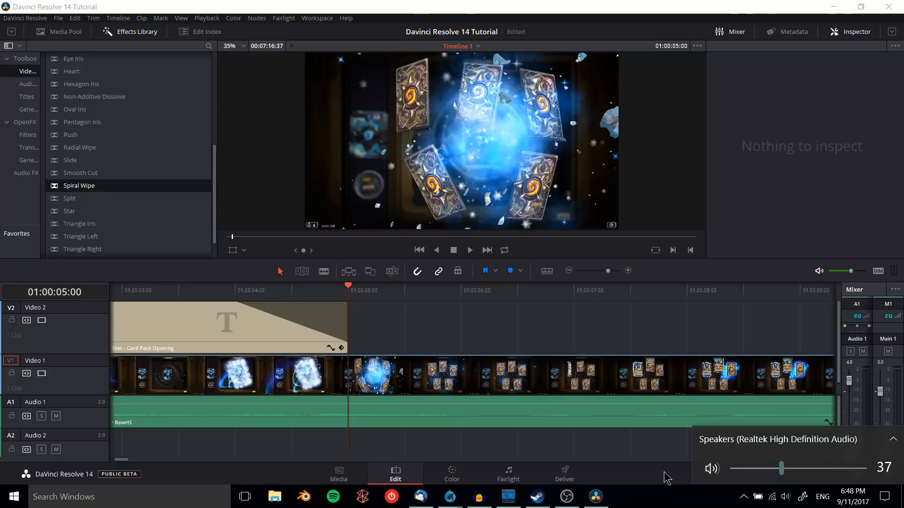
click(591, 478)
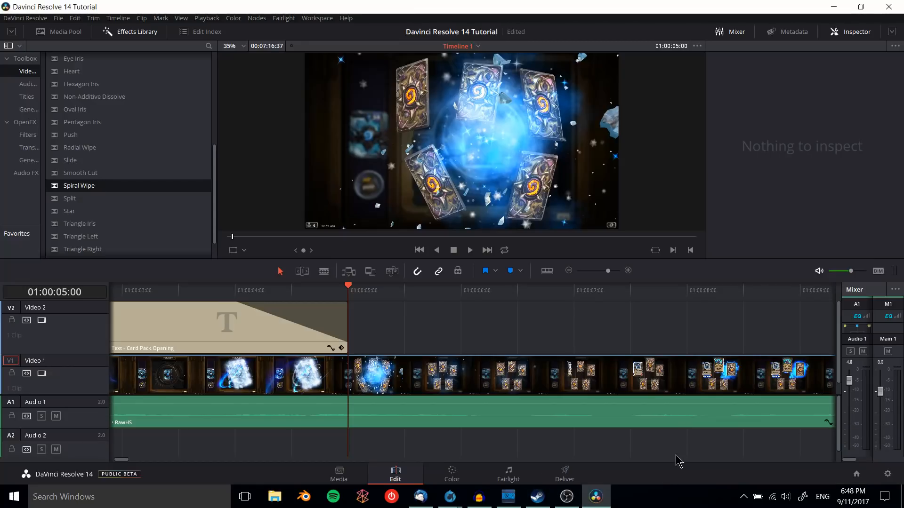
Play the footage past the title and split its clip at about 01:00:12:32 and at 01:00:15:51.
drag(608, 272, 603, 272)
key(b)
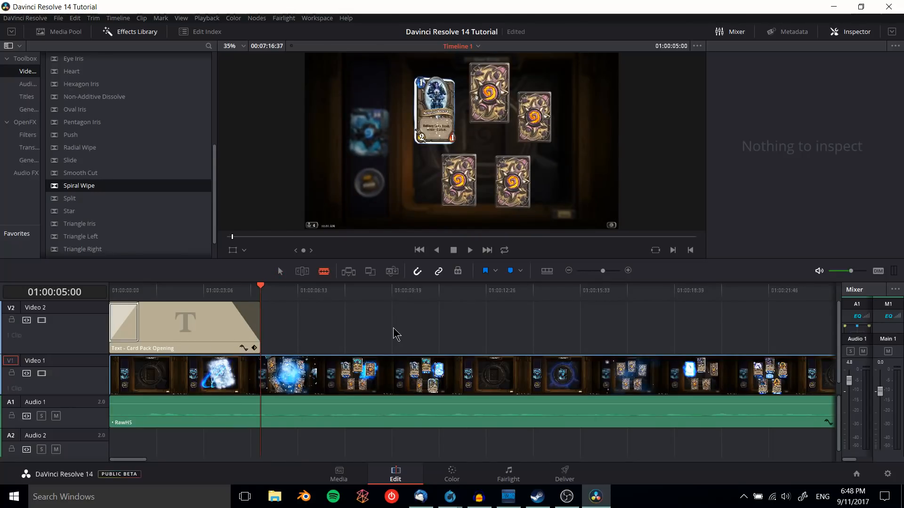
key(space)
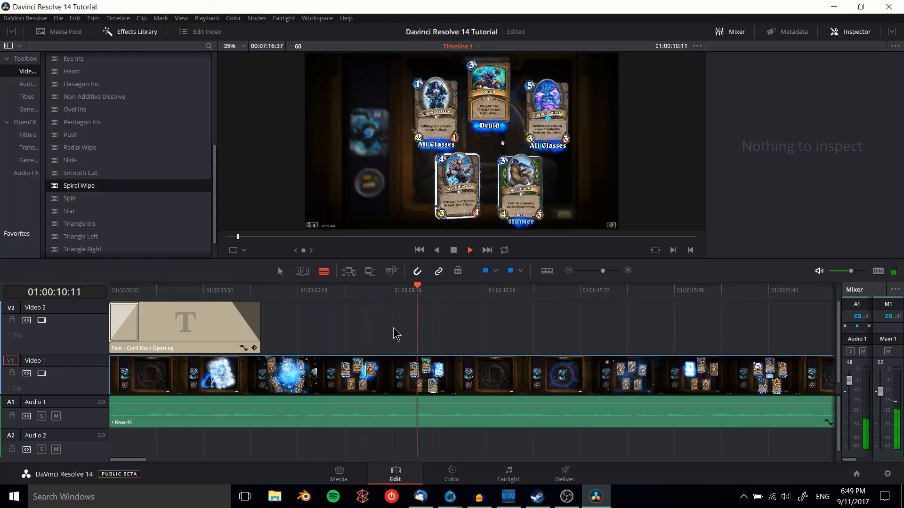
key(space)
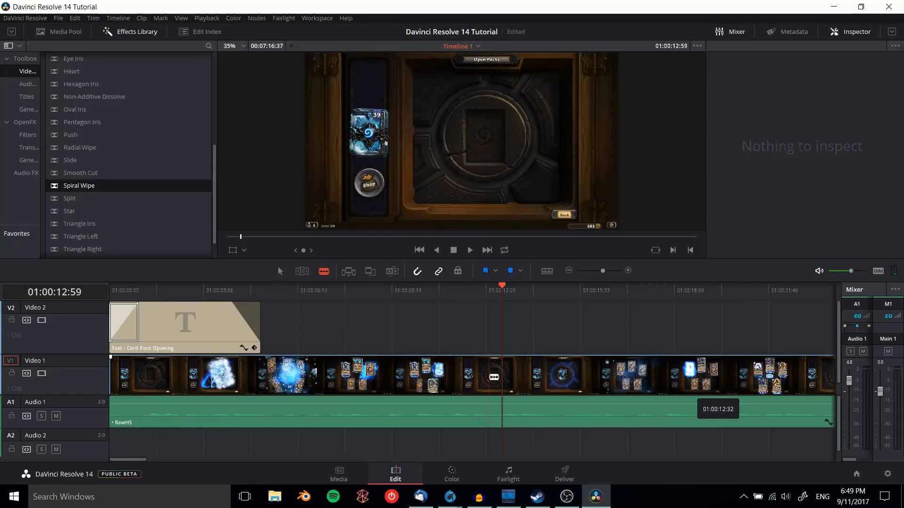
click(490, 376)
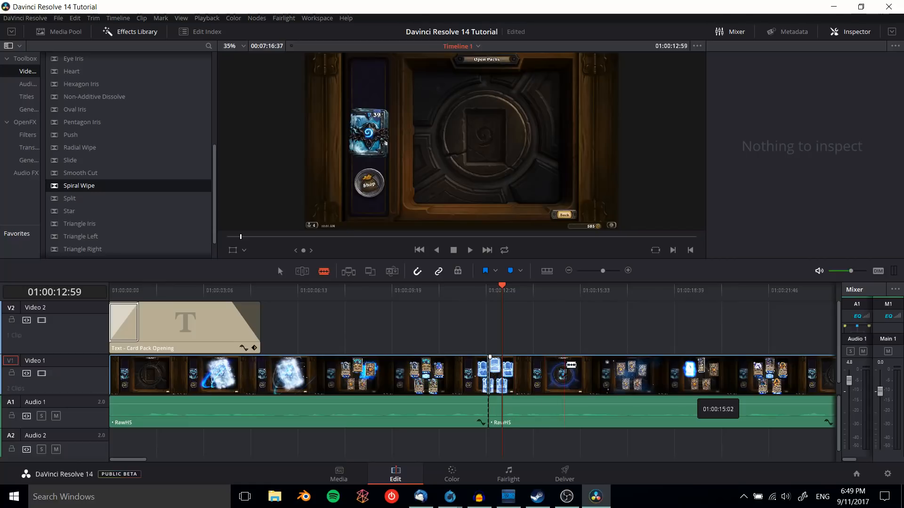
drag(574, 291, 591, 294)
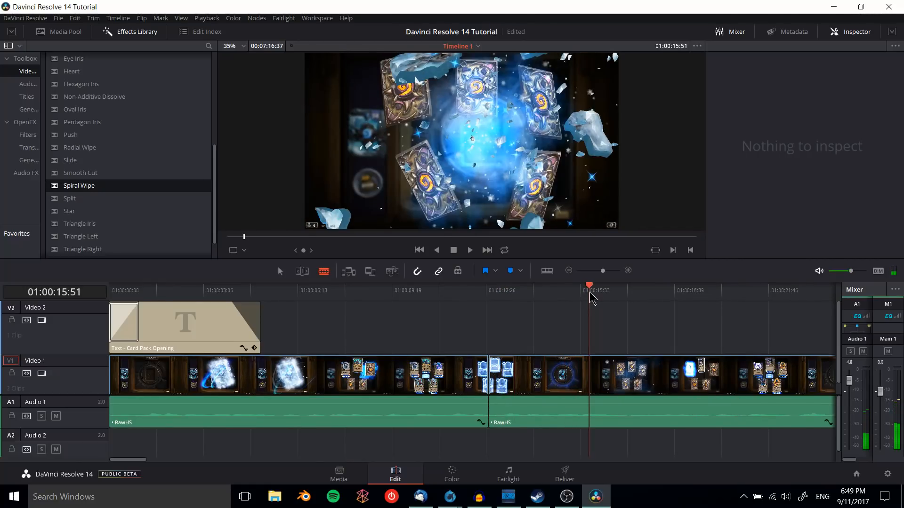
click(591, 374)
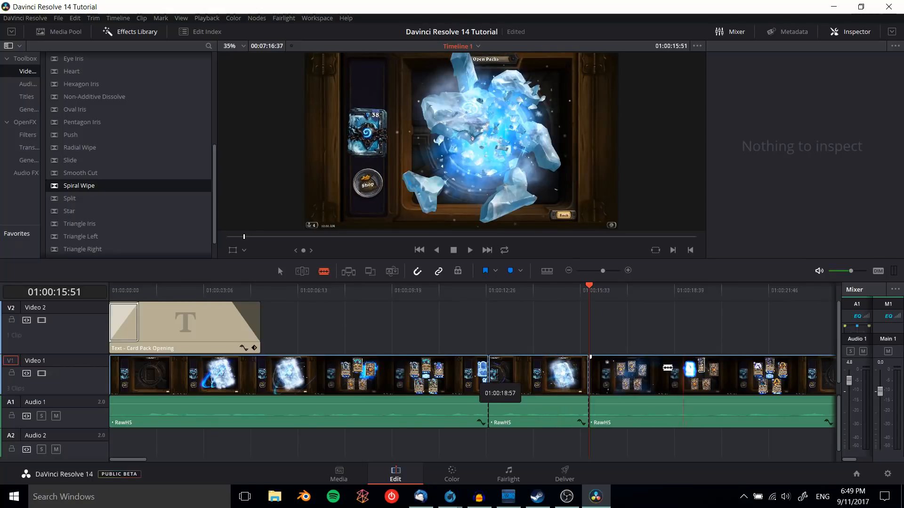
Try deleting the footage segment between the two cuts so the rest closes up, and undo each deletion.
right_click(528, 377)
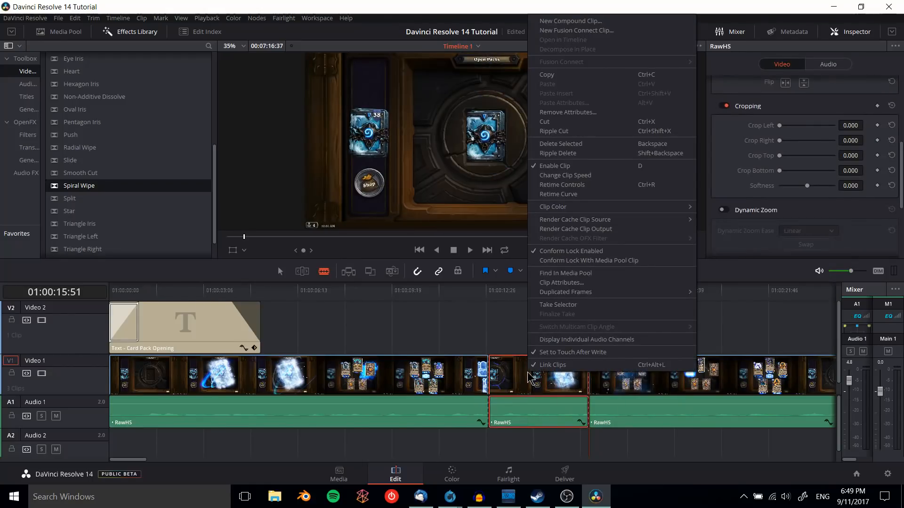
click(500, 326)
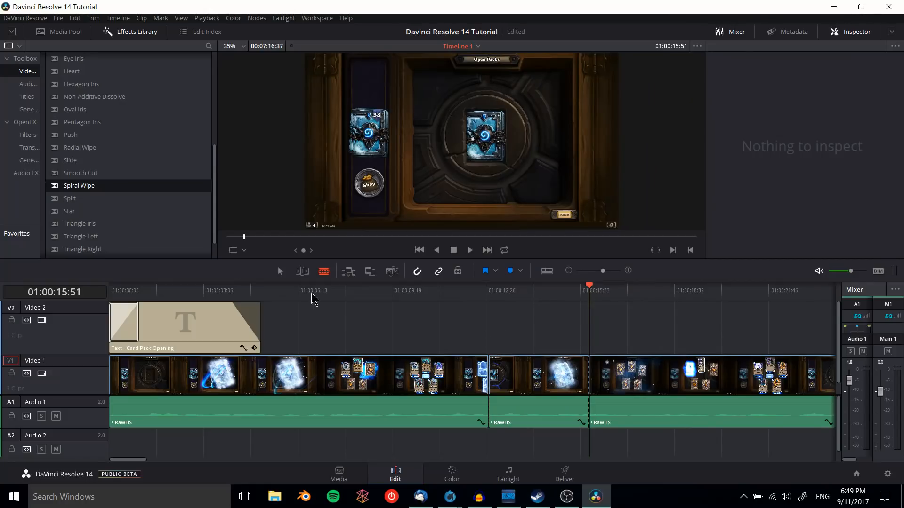
click(280, 272)
click(537, 400)
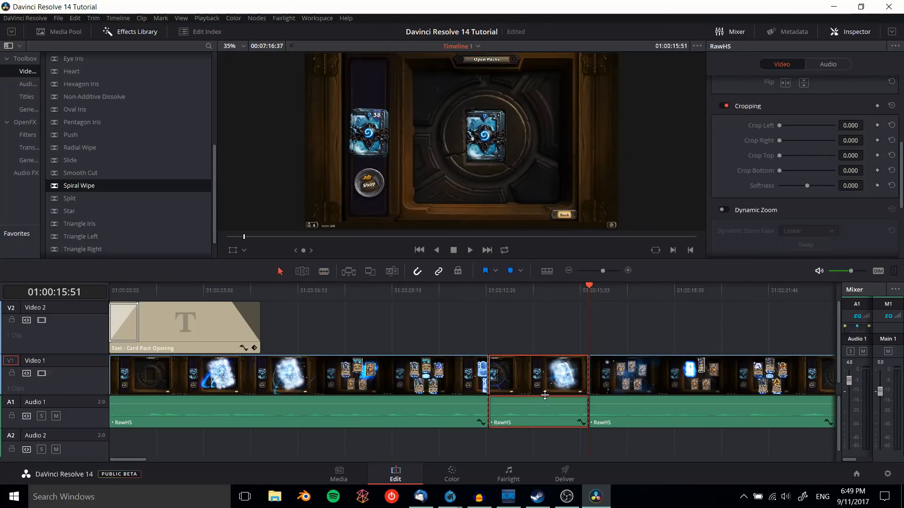
key(Delete)
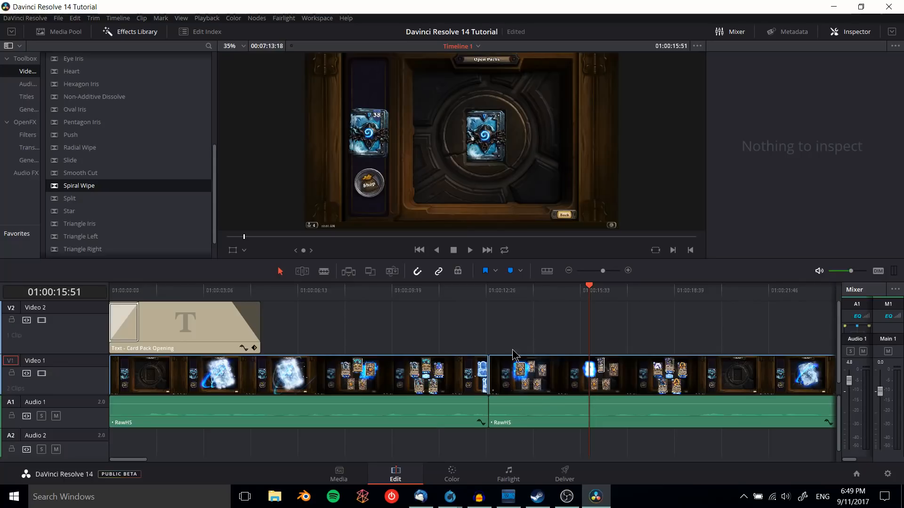
key(ctrl+backslash)
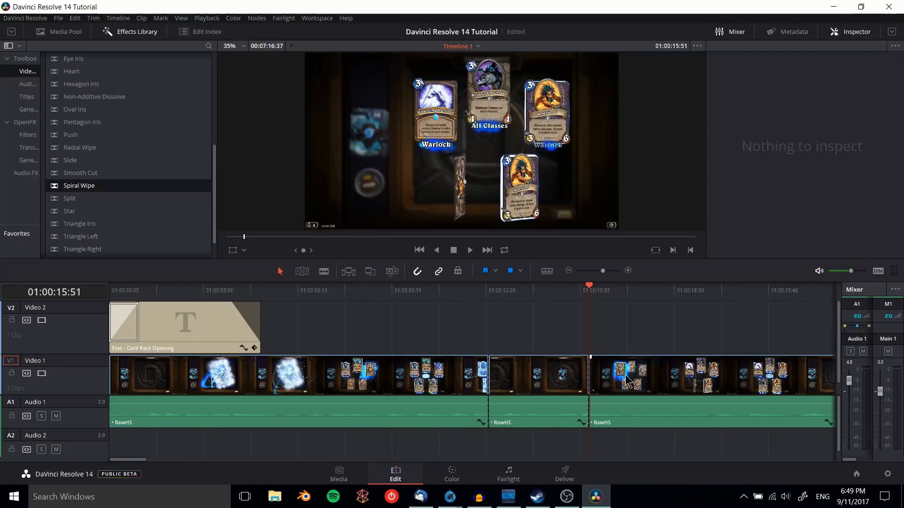
click(531, 386)
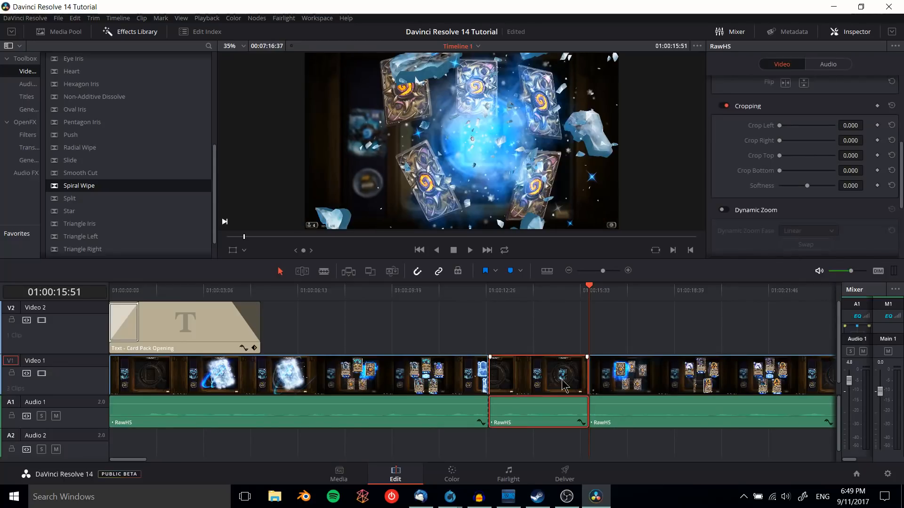
key(Delete)
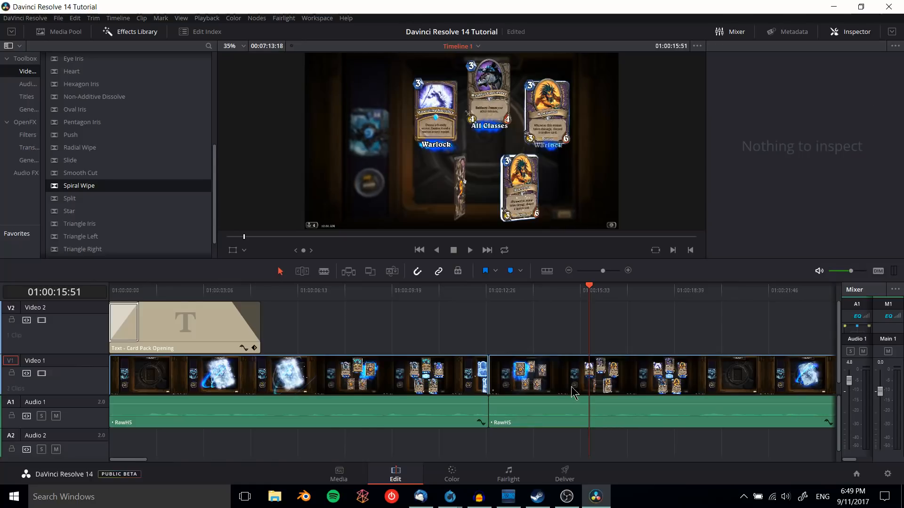
key(ctrl+z)
Try a plain Cut of the middle footage segment, leaving a gap, and undo it.
right_click(514, 375)
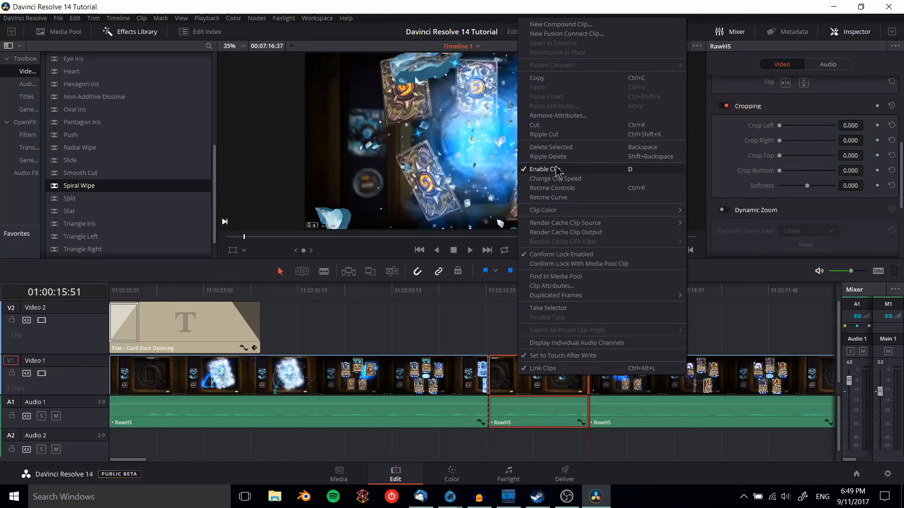
click(564, 128)
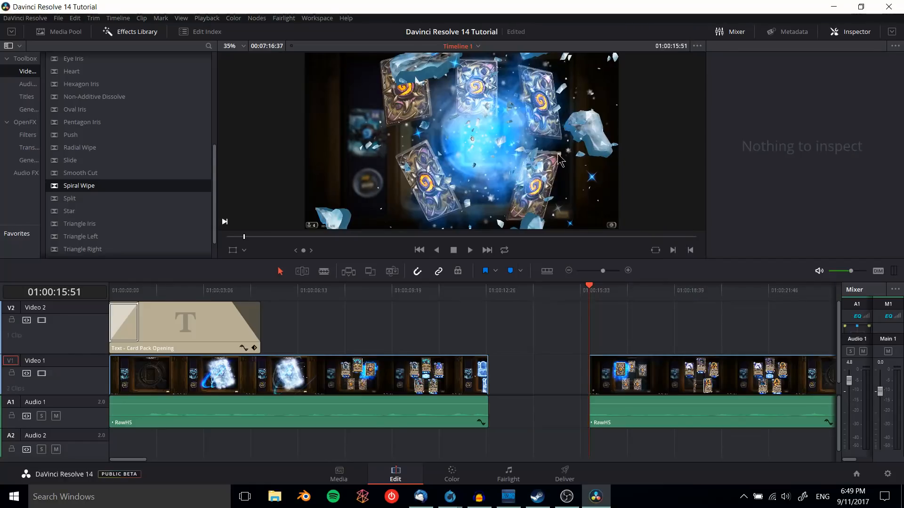
key(ctrl+z)
Ripple Cut the middle footage segment and play the join from 01:00:12:32.
right_click(545, 392)
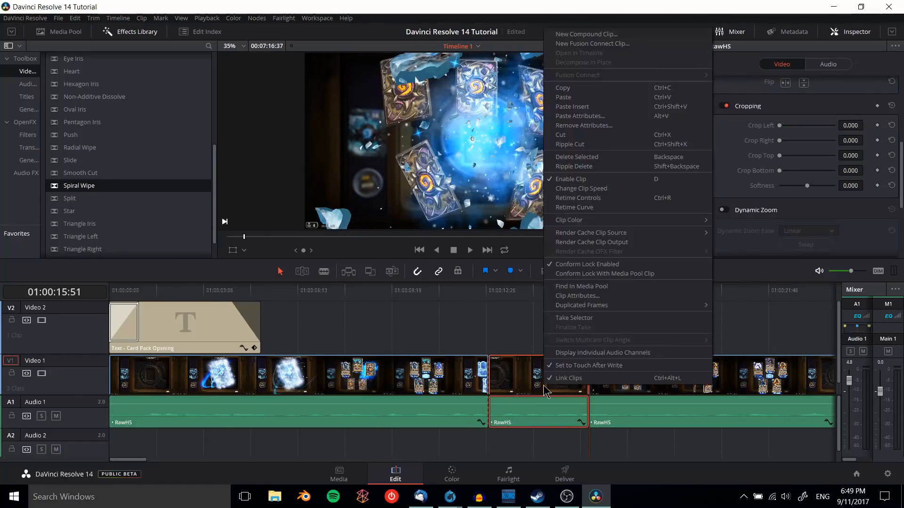
click(608, 147)
click(489, 288)
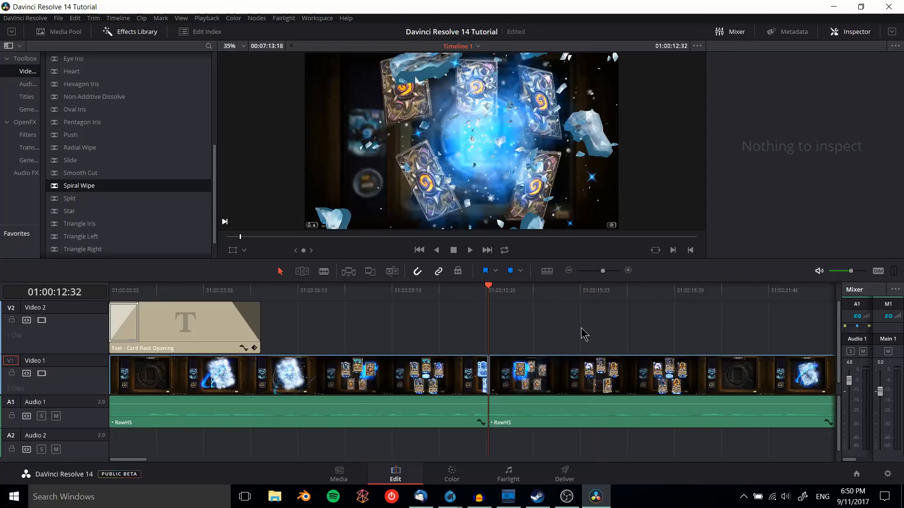
key(space)
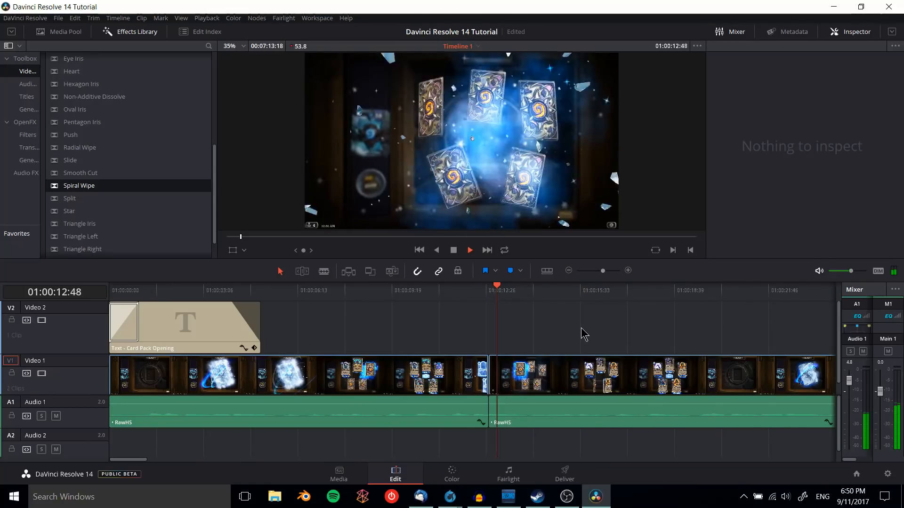
key(space)
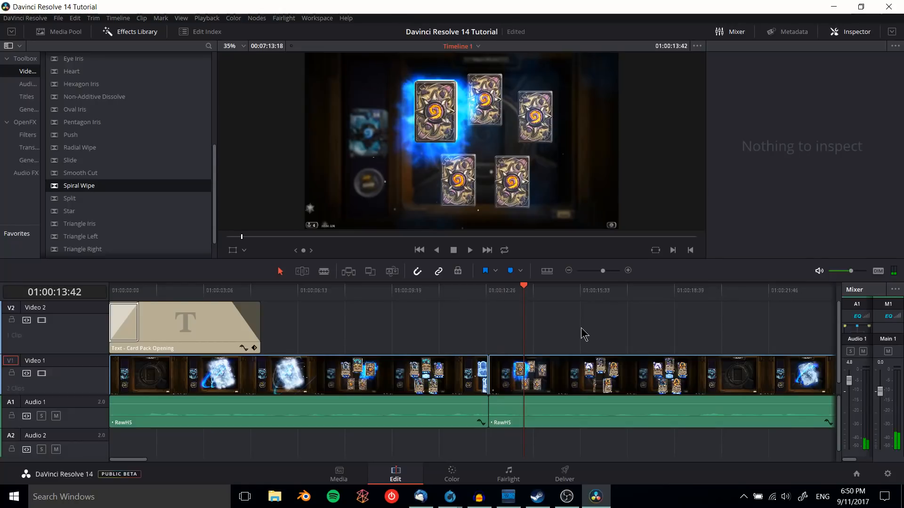
Split the remaining footage at about 01:00:19 and 01:00:23 and Ripple Cut the segment between those splits.
drag(135, 459, 151, 459)
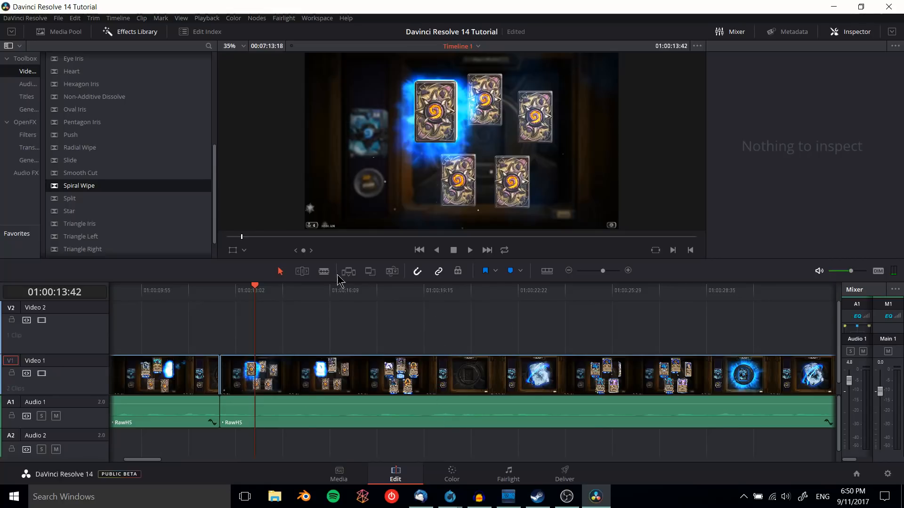
click(324, 272)
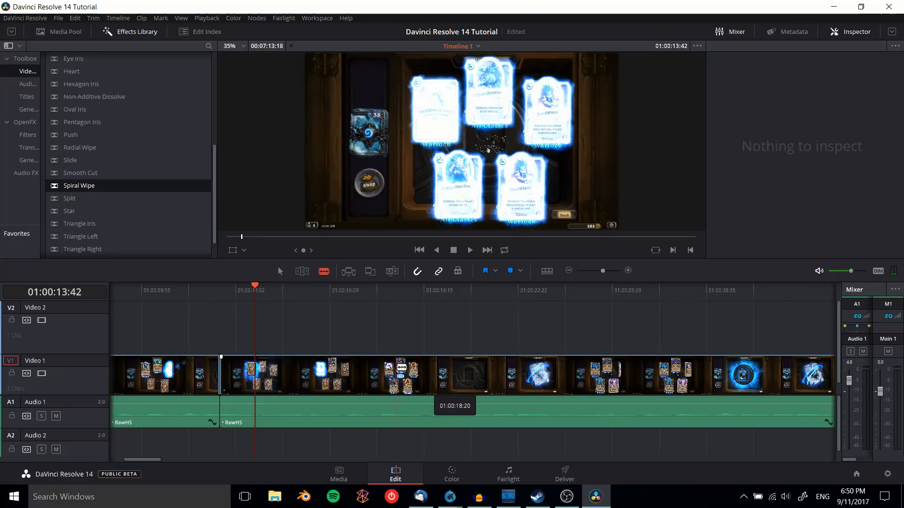
click(410, 372)
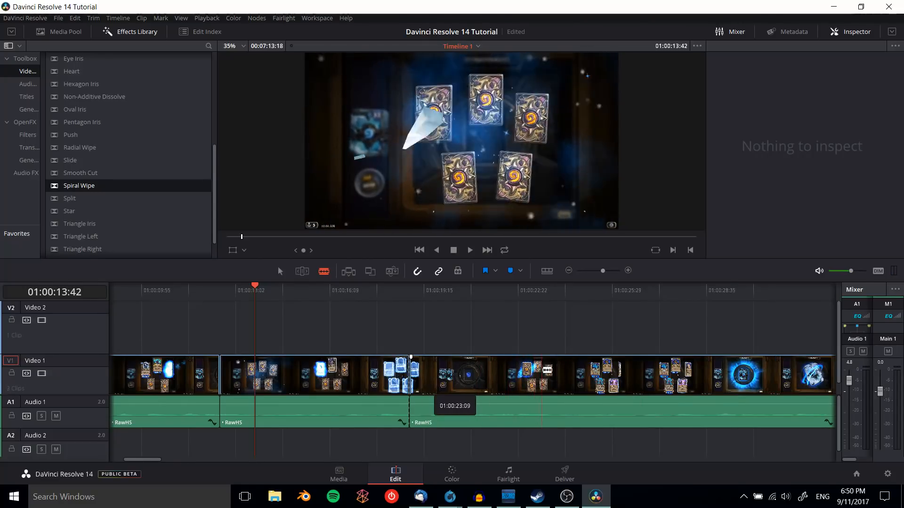
click(550, 370)
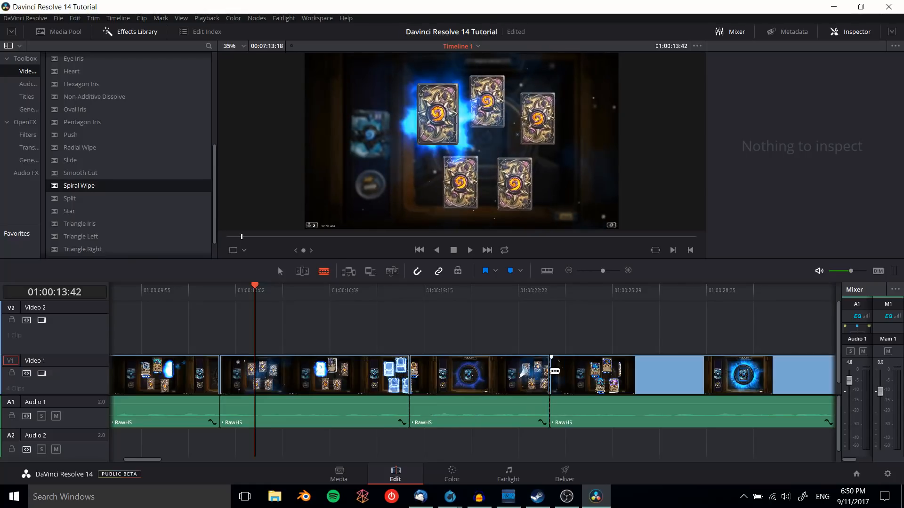
right_click(518, 374)
click(577, 132)
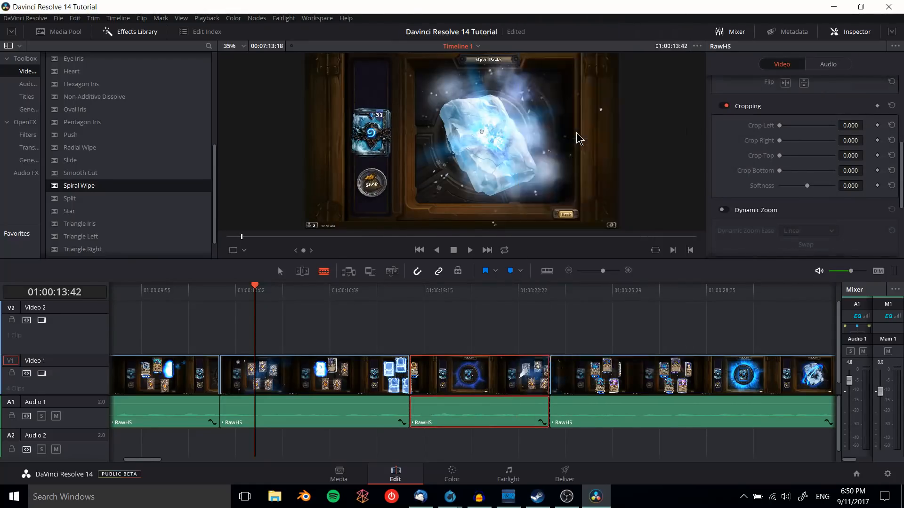
Split the last clip at about 01:00:24 and 01:00:28 and Ripple Cut the segment between those splits.
drag(135, 460, 149, 461)
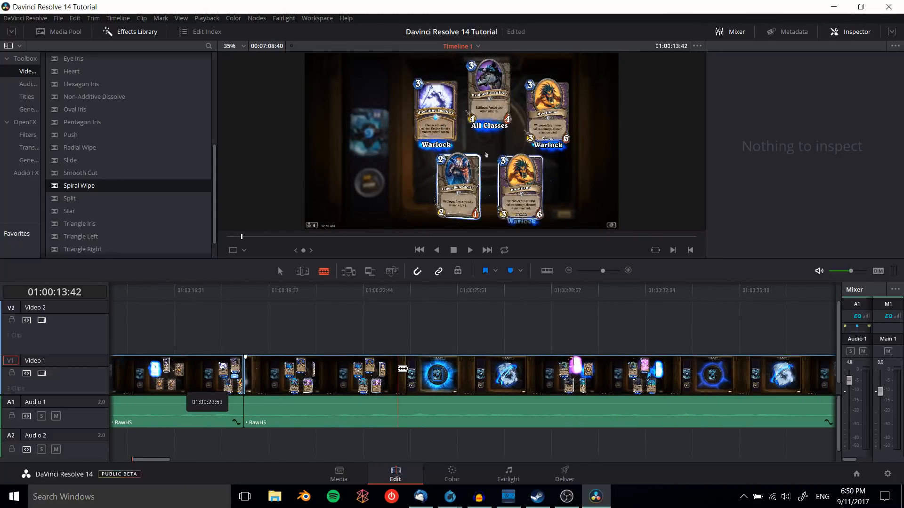
click(406, 368)
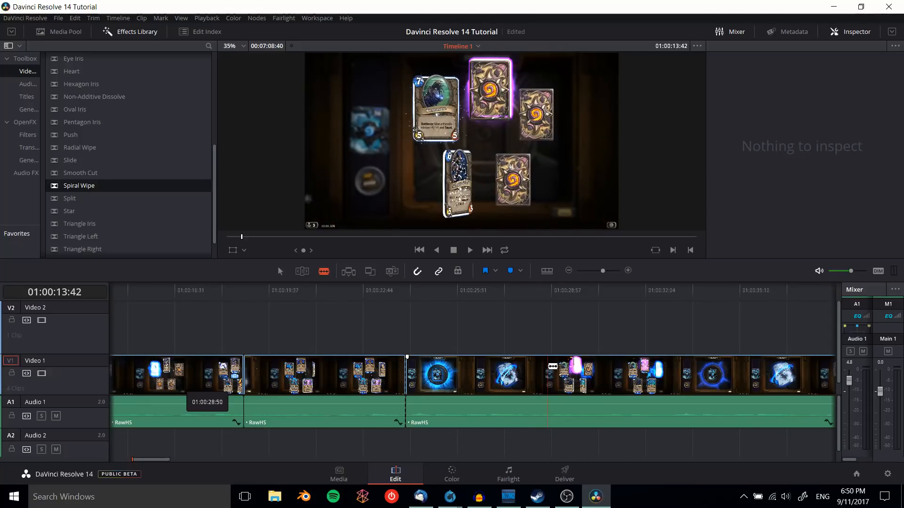
click(520, 371)
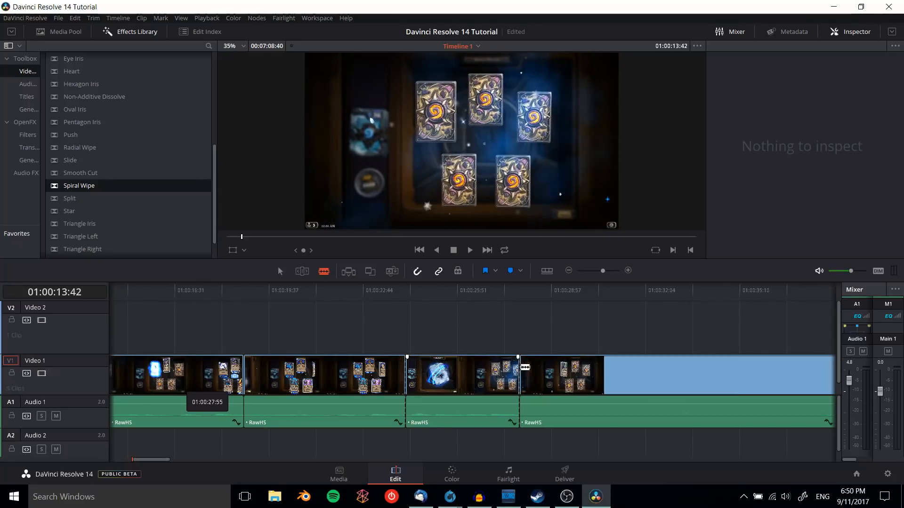
right_click(491, 371)
click(549, 129)
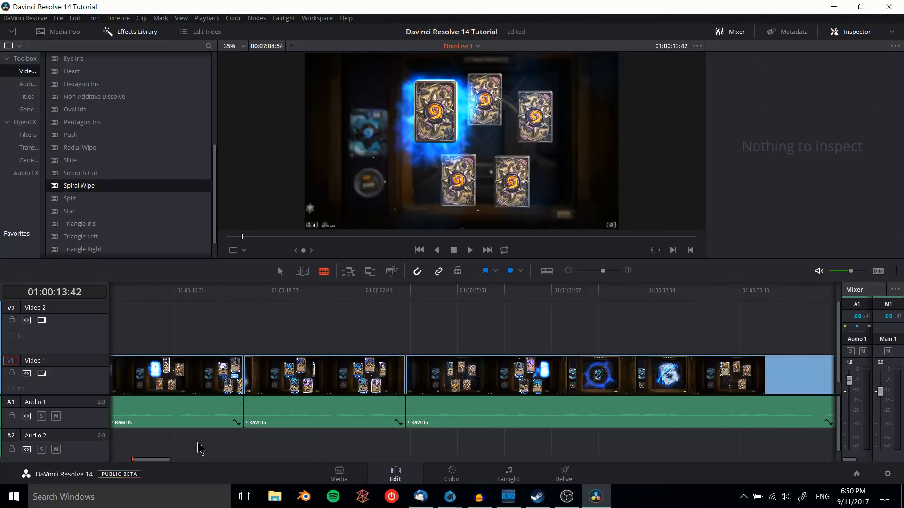
Switch back to selection mode and play the edited footage from 01:00:09:09 across the first two joins.
click(280, 271)
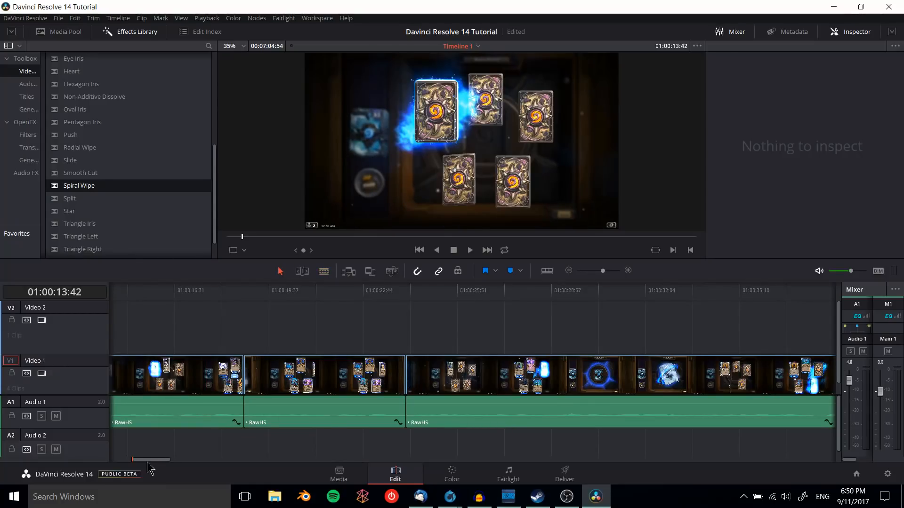
drag(138, 459, 113, 460)
click(386, 288)
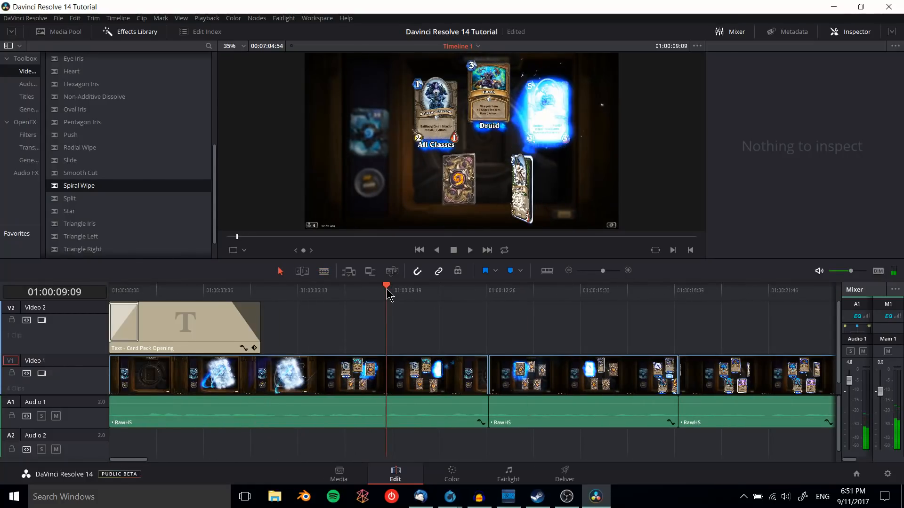
key(space)
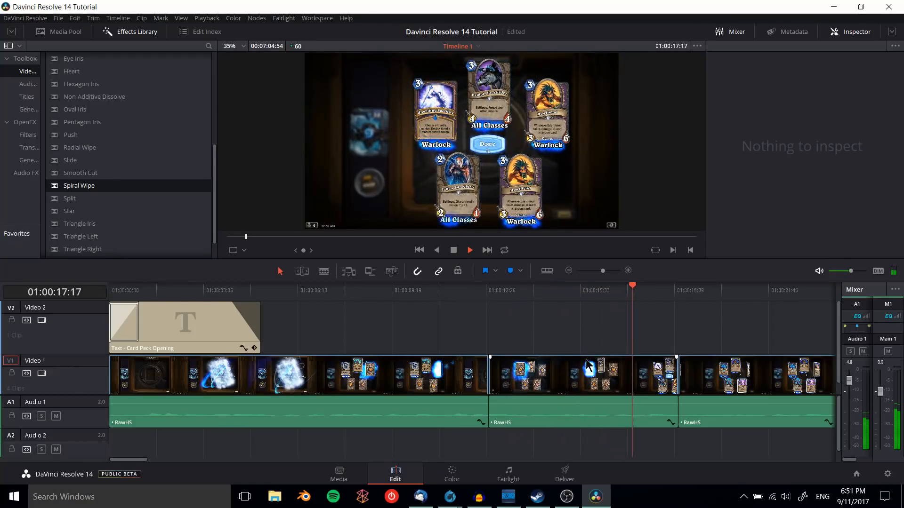
key(space)
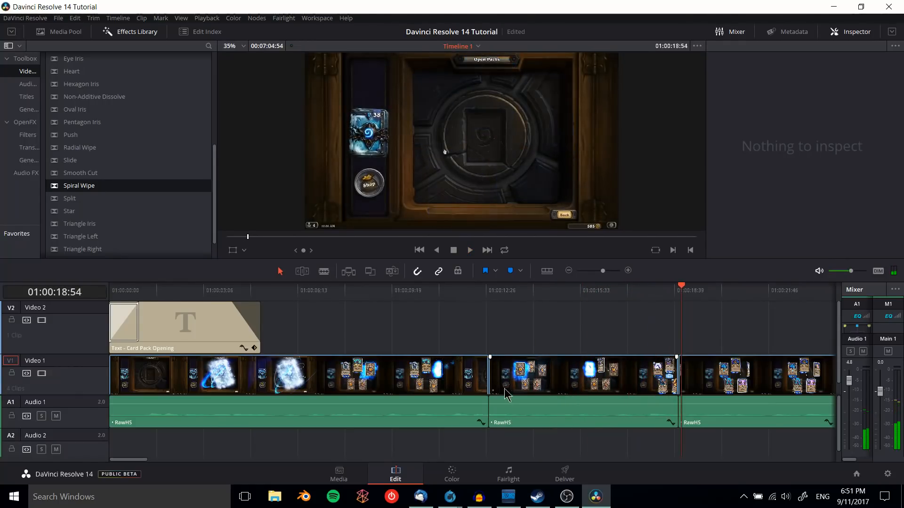
Play the second footage clip, then ripple-trim about 1 second 27 frames off its start in trim edit mode.
click(302, 272)
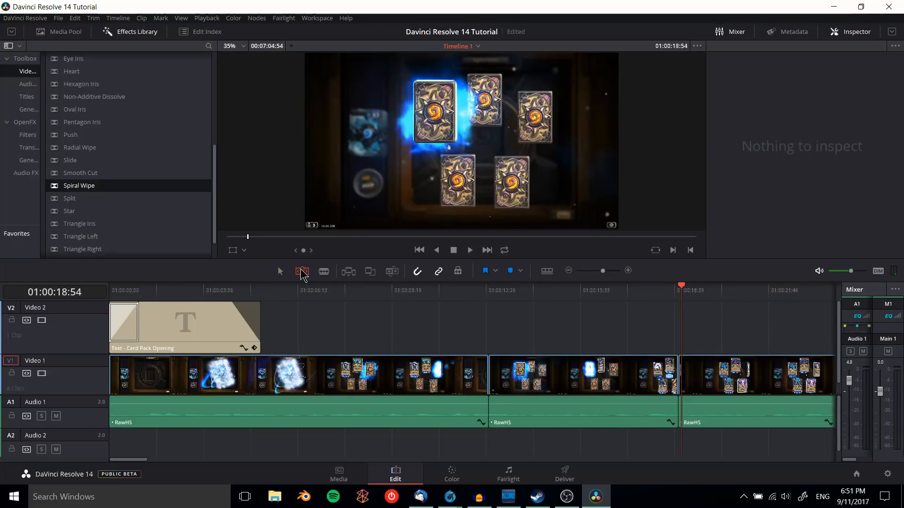
click(485, 294)
key(space)
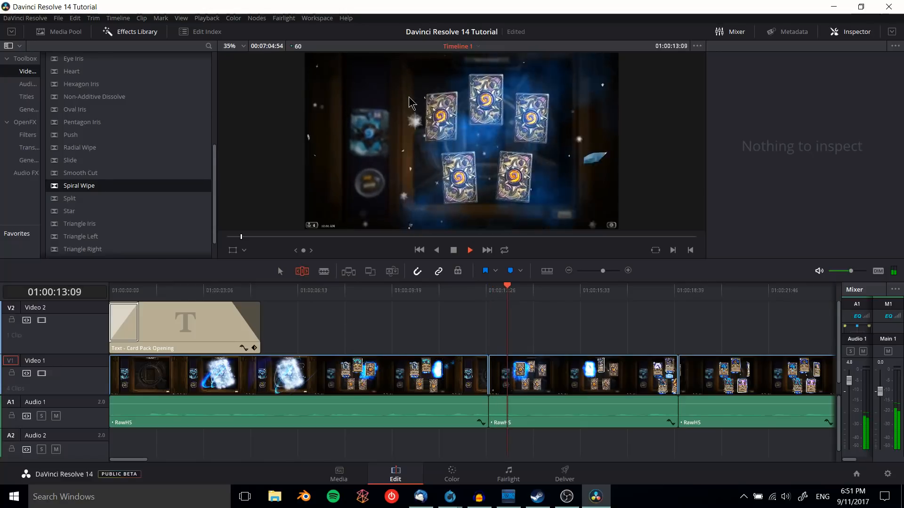
key(space)
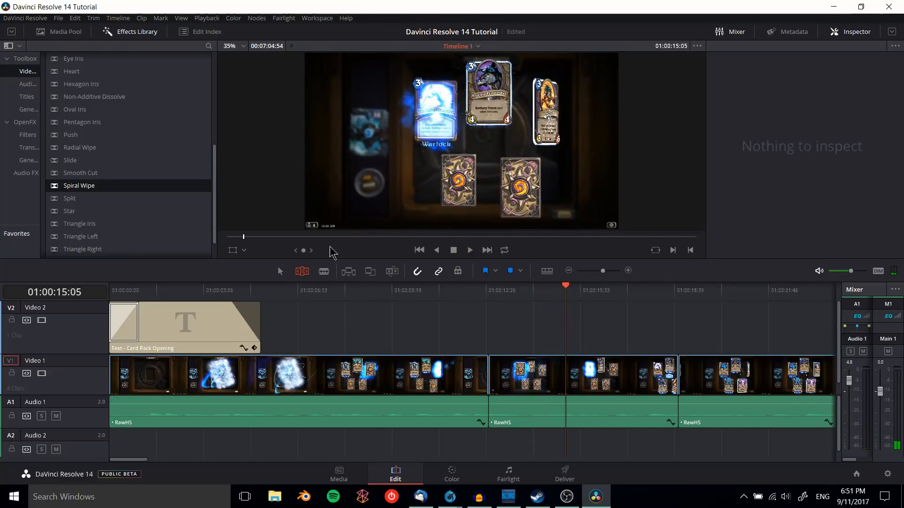
click(307, 271)
drag(498, 379, 542, 383)
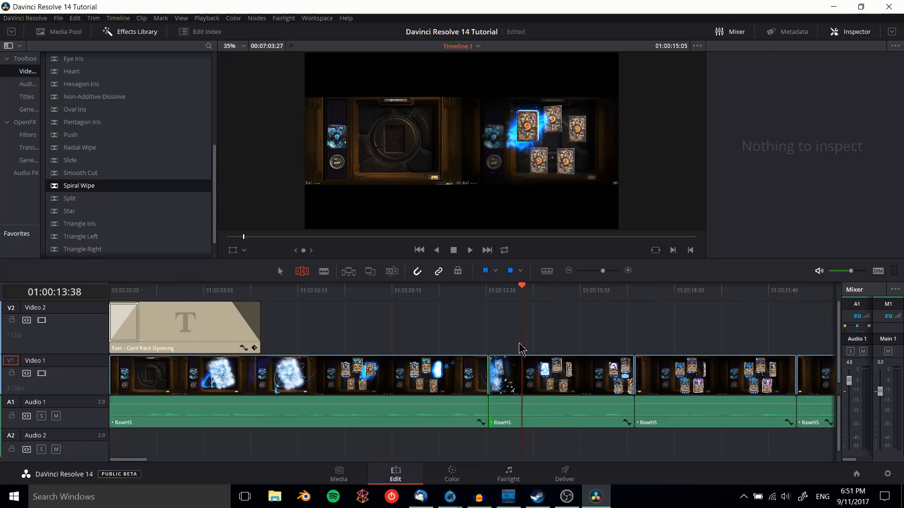
Play the footage from 01:00:11:41 across the join between the first and second clips.
click(464, 294)
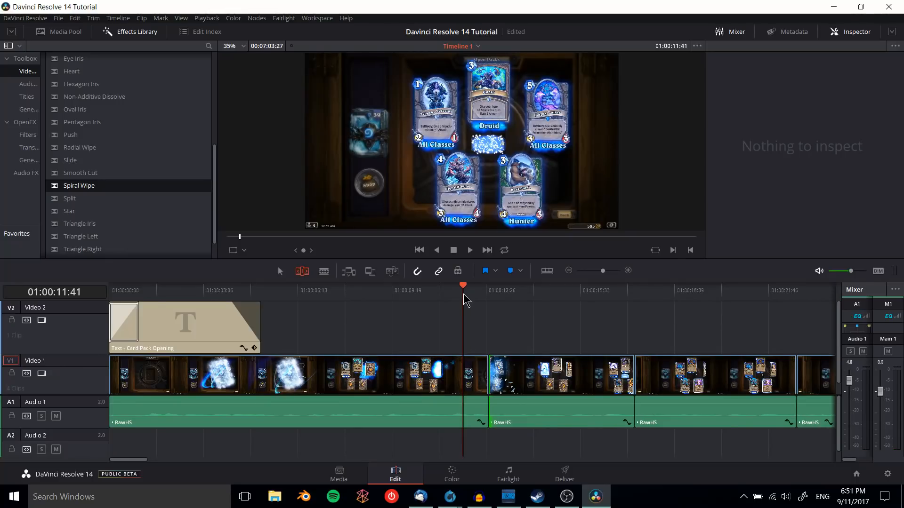
key(space)
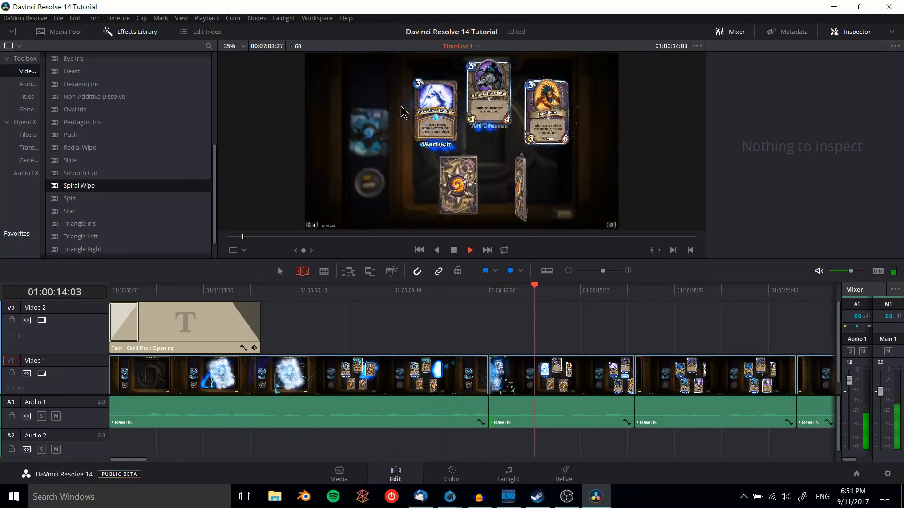
key(space)
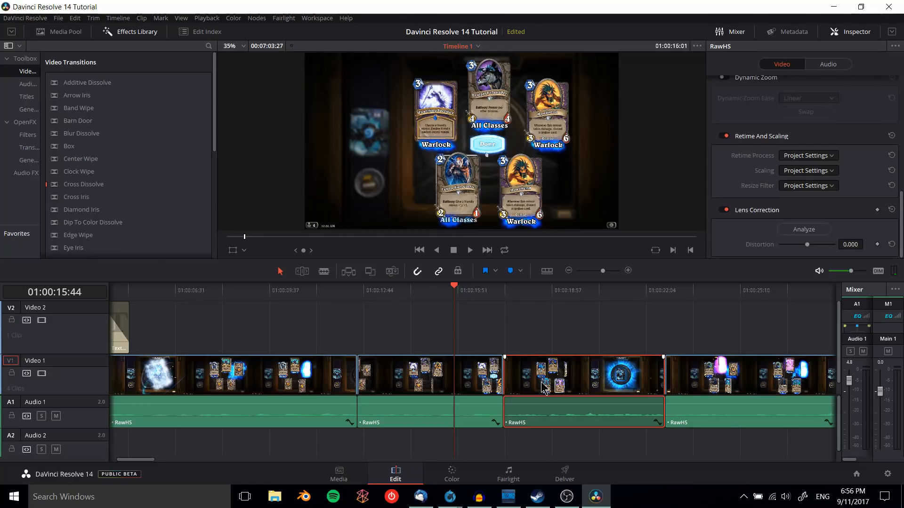
Change the third footage clip's speed to 200%, keeping pitch correction on and the keyframe timing maintained.
click(546, 331)
click(720, 389)
click(630, 391)
right_click(523, 379)
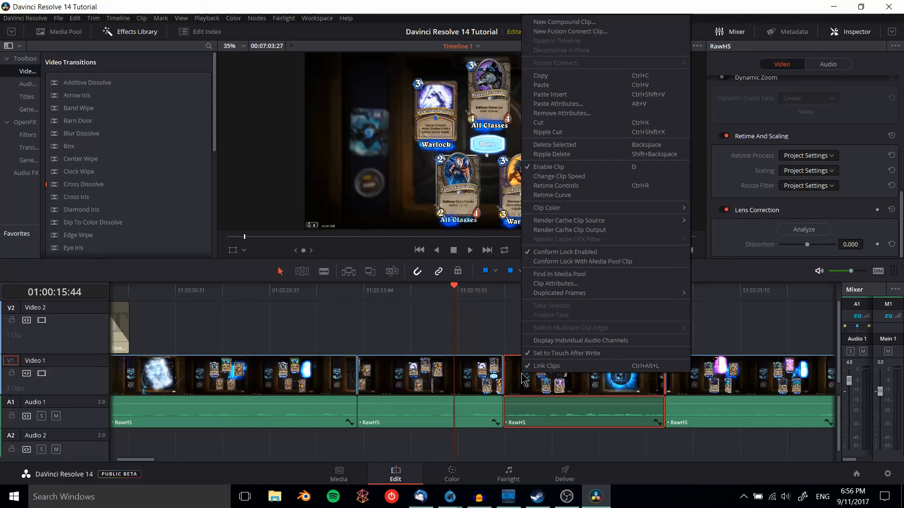
click(559, 177)
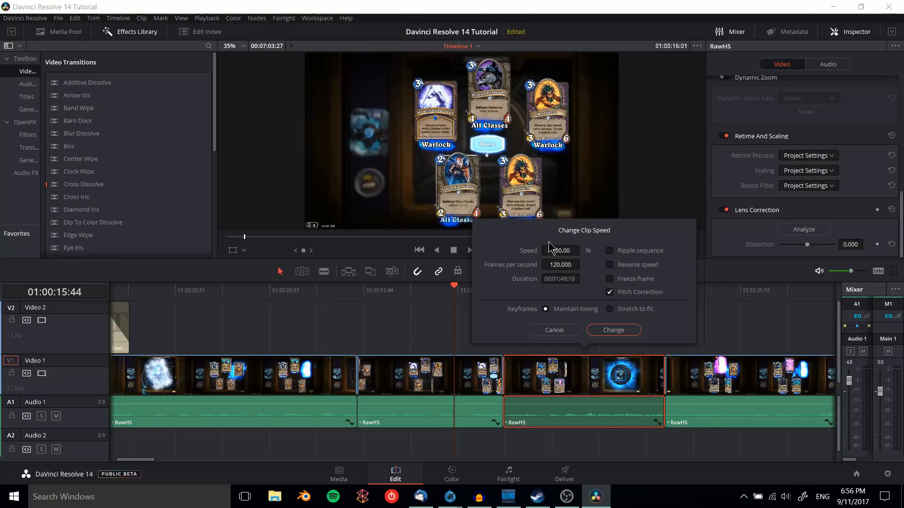
click(562, 255)
key(Return)
click(572, 250)
text(2)
click(613, 330)
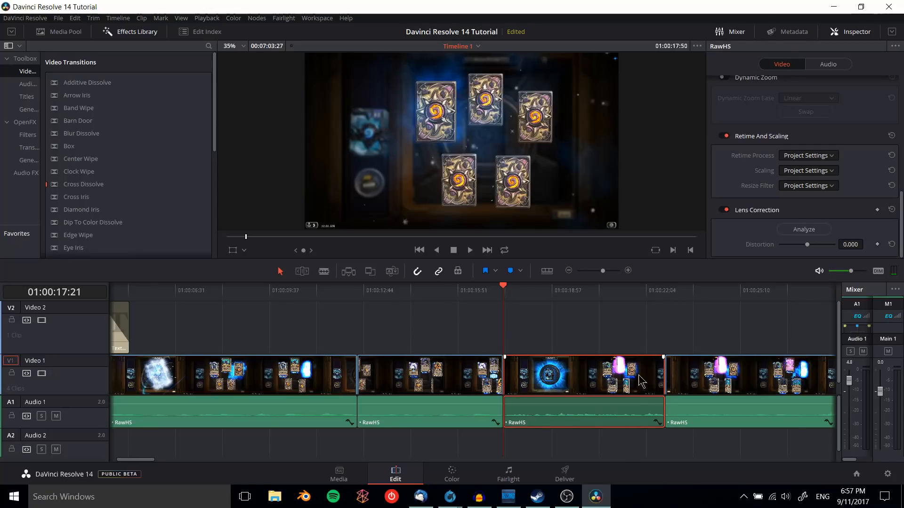
Play the third footage clip from its start at 01:00:17:21 and clear the clip selection.
key(space)
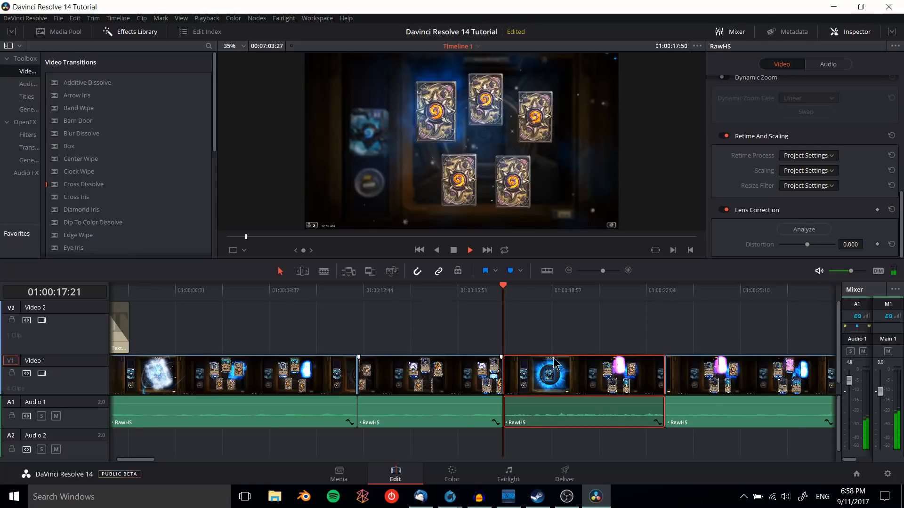
click(547, 339)
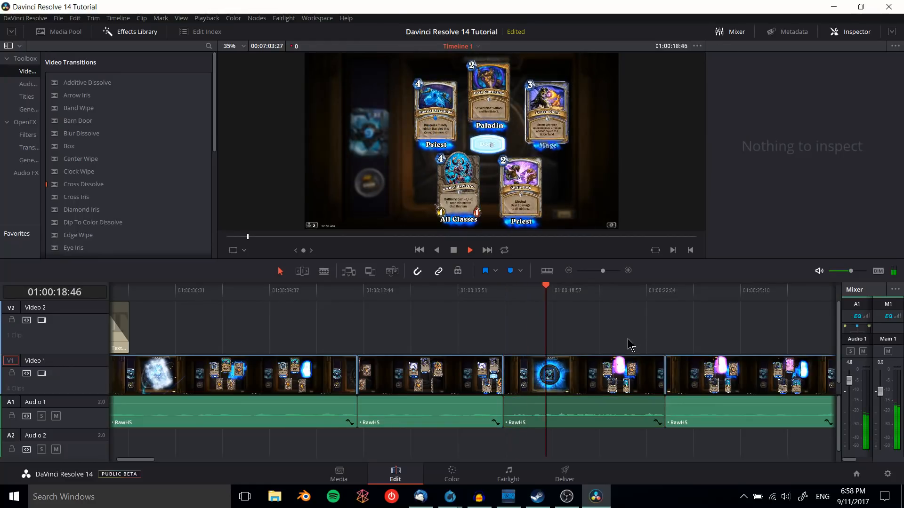
key(space)
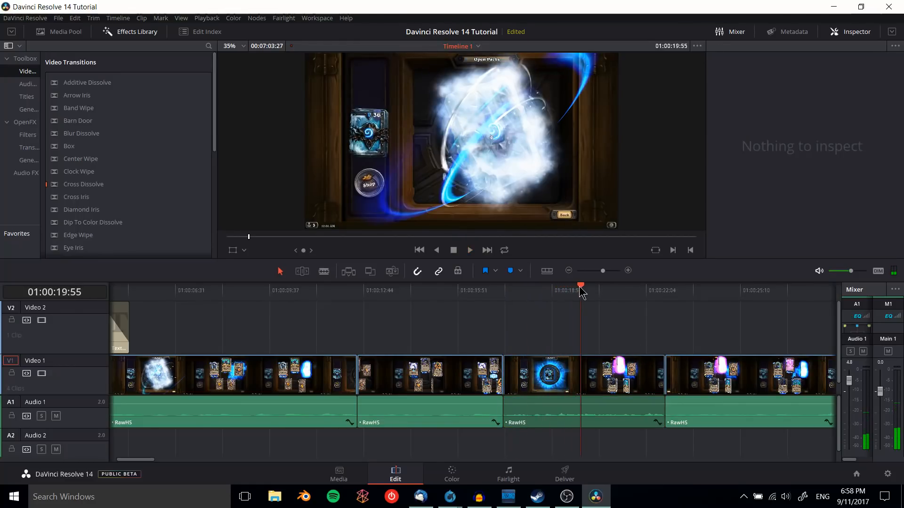
Ripple-trim the end of the third footage clip back to 01:00:19:02 in trim edit mode.
drag(581, 287, 553, 291)
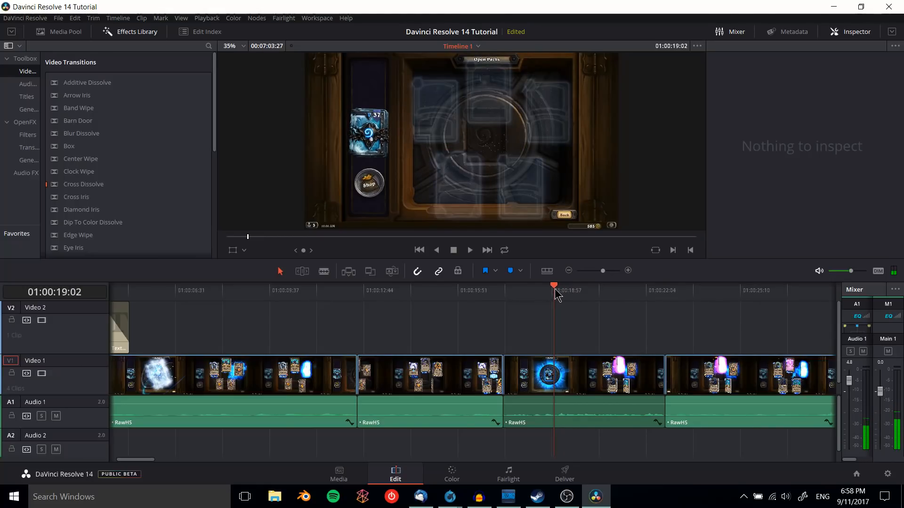
click(302, 272)
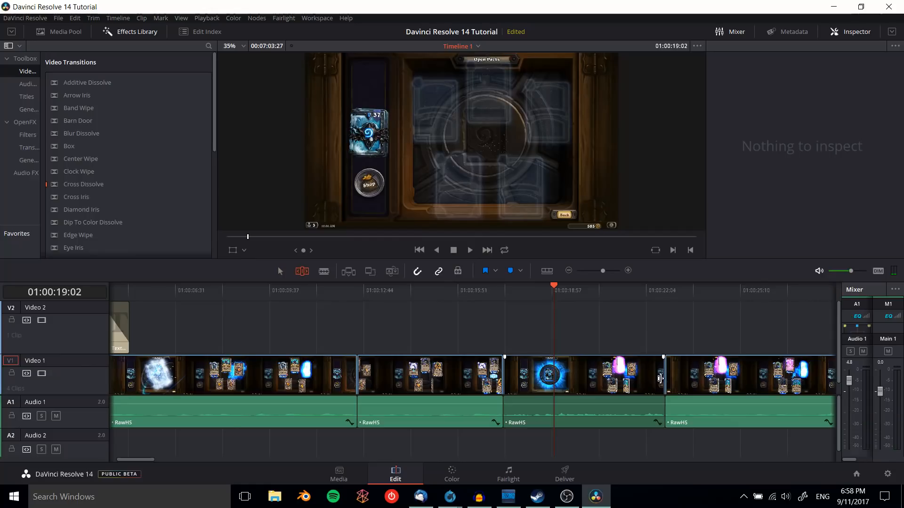
drag(661, 378, 554, 375)
Play the footage from about 01:00:16:23 through the third clip, then park the playhead at the last clip's start, 01:00:19:02.
drag(488, 294, 474, 294)
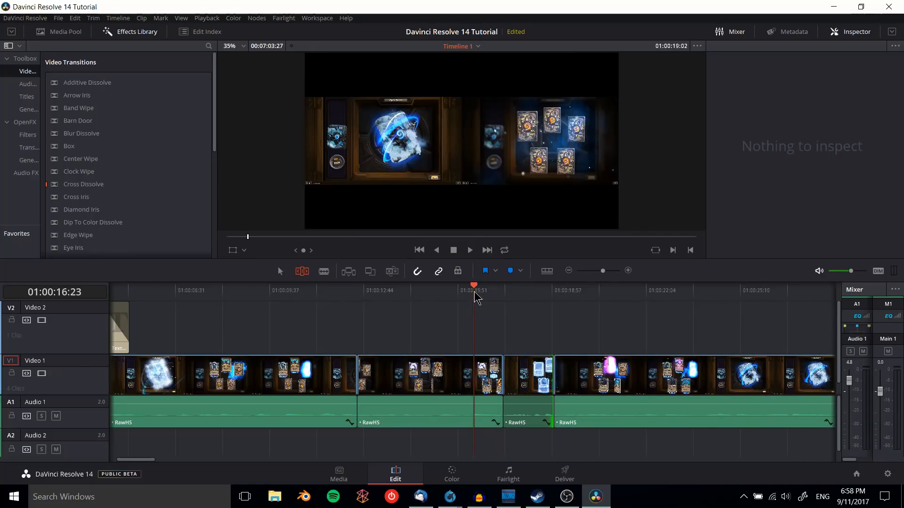
key(space)
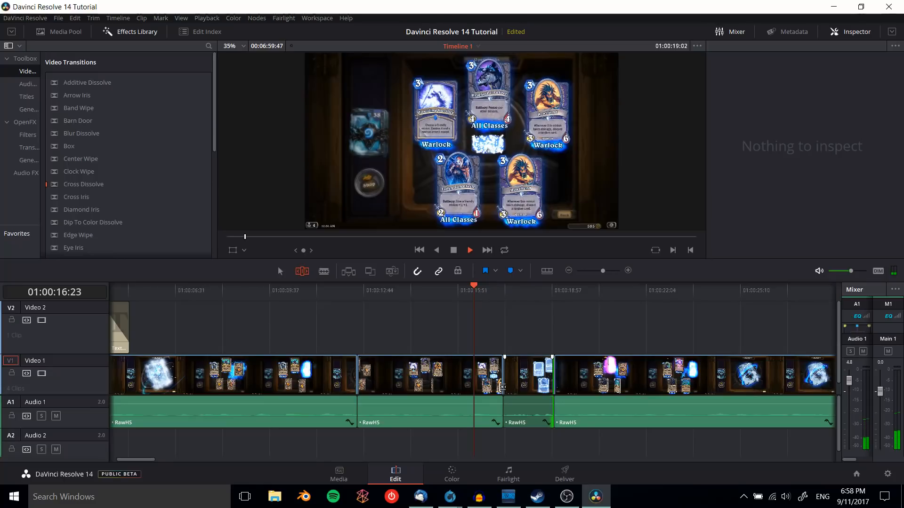
click(467, 293)
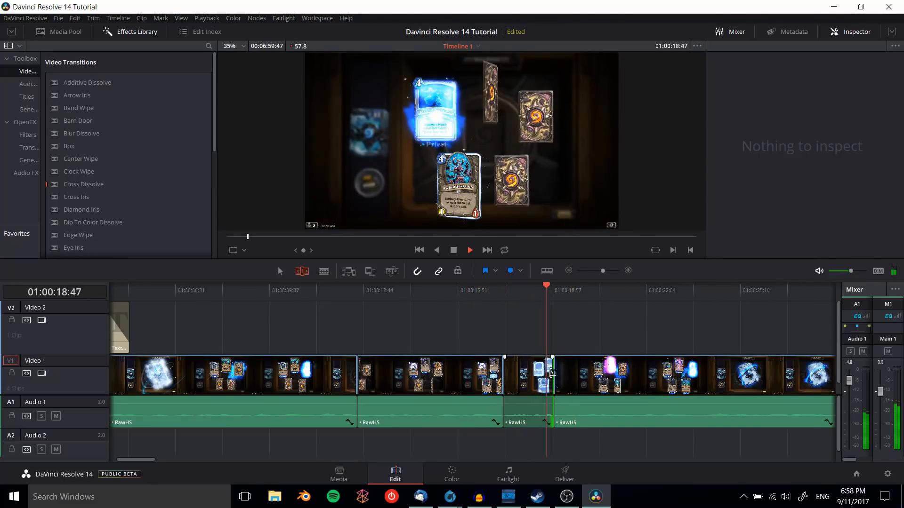
key(space)
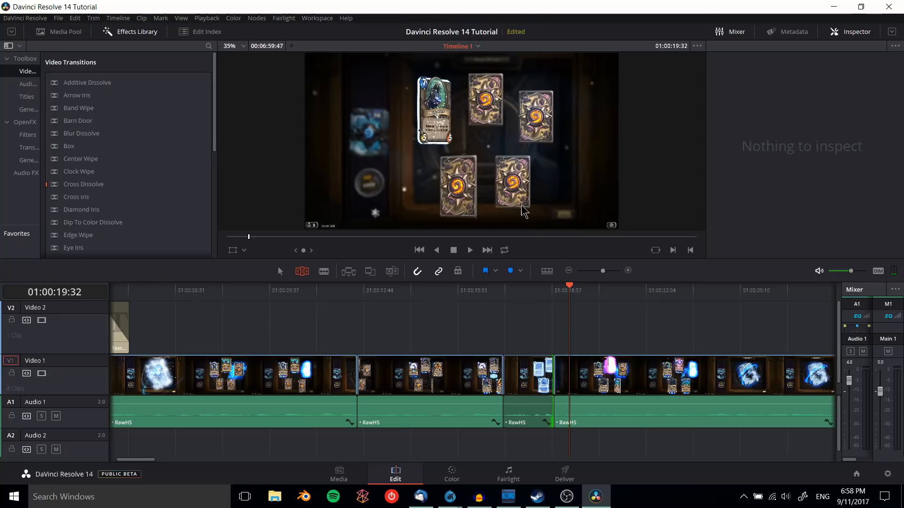
drag(575, 297, 561, 292)
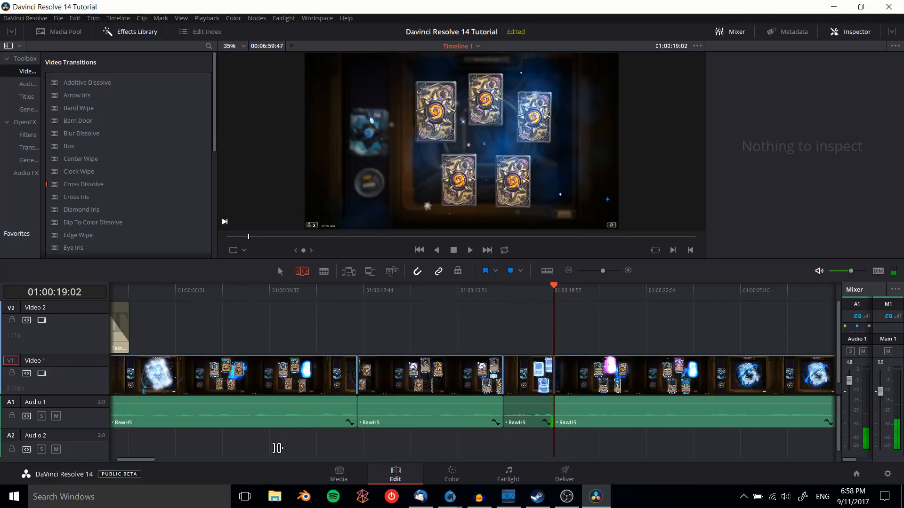
Return to selection mode and change the long last footage clip's speed to 200%.
drag(147, 460, 160, 460)
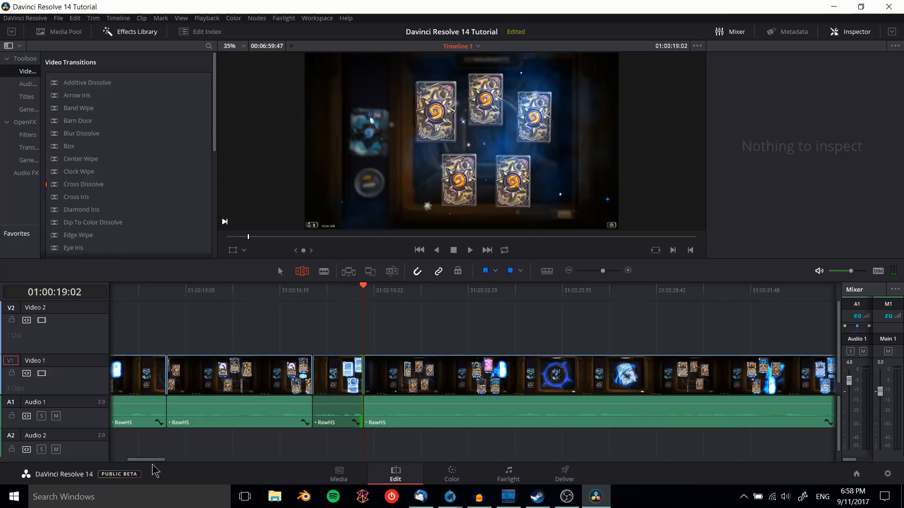
mouse_move(159, 462)
mouse_down()
mouse_move(188, 468)
mouse_move(162, 468)
mouse_up()
right_click(409, 372)
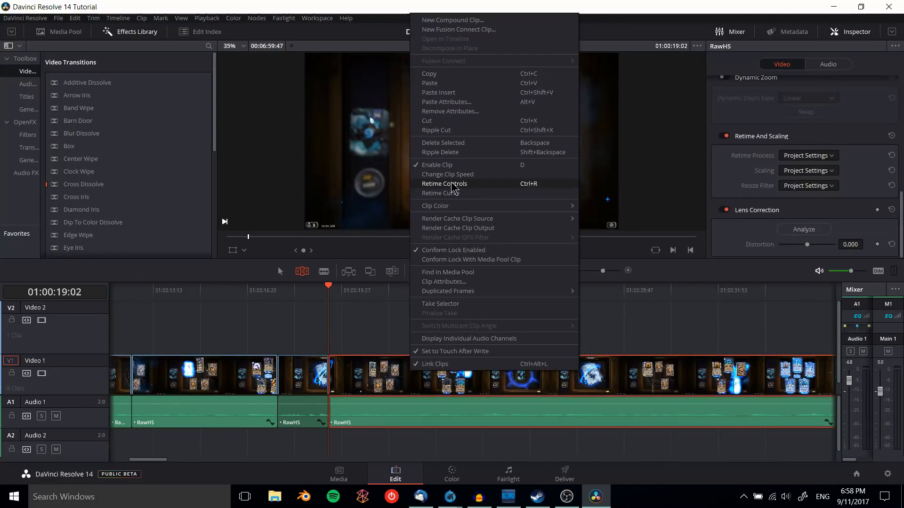
click(377, 314)
drag(603, 271, 591, 272)
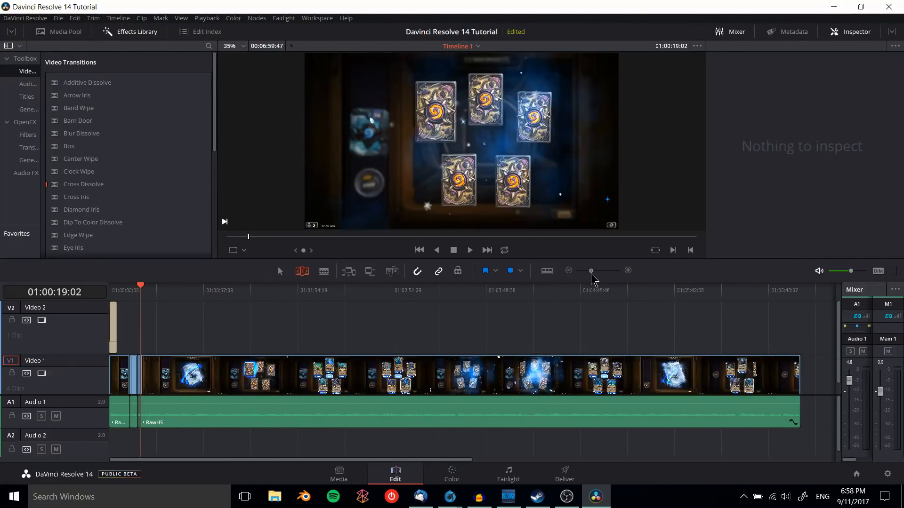
click(280, 271)
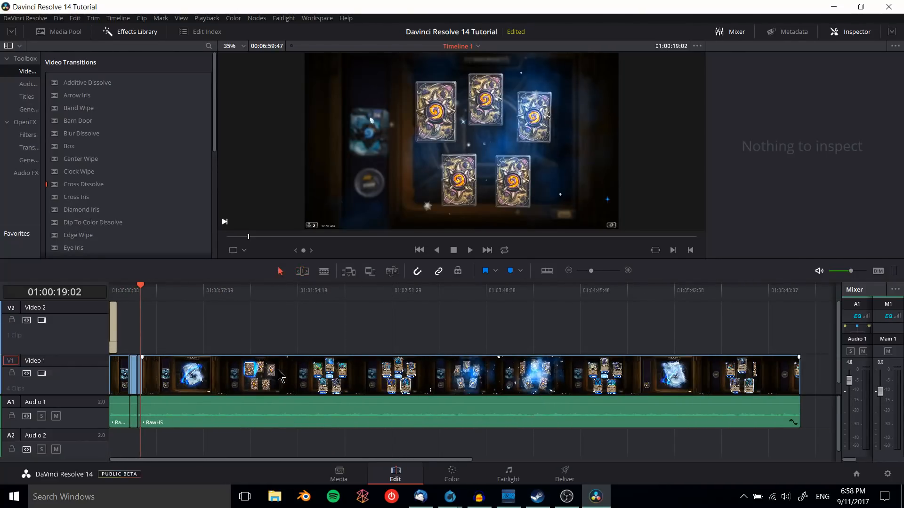
click(288, 381)
right_click(289, 381)
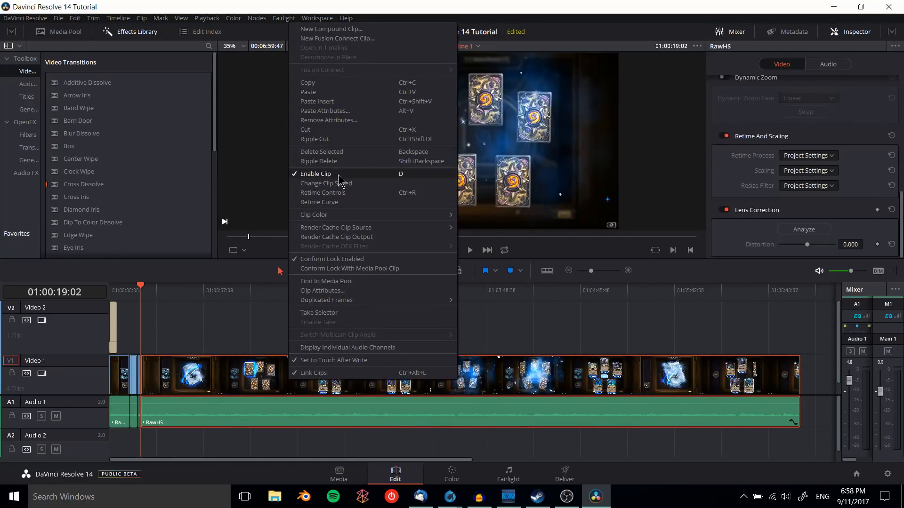
click(363, 184)
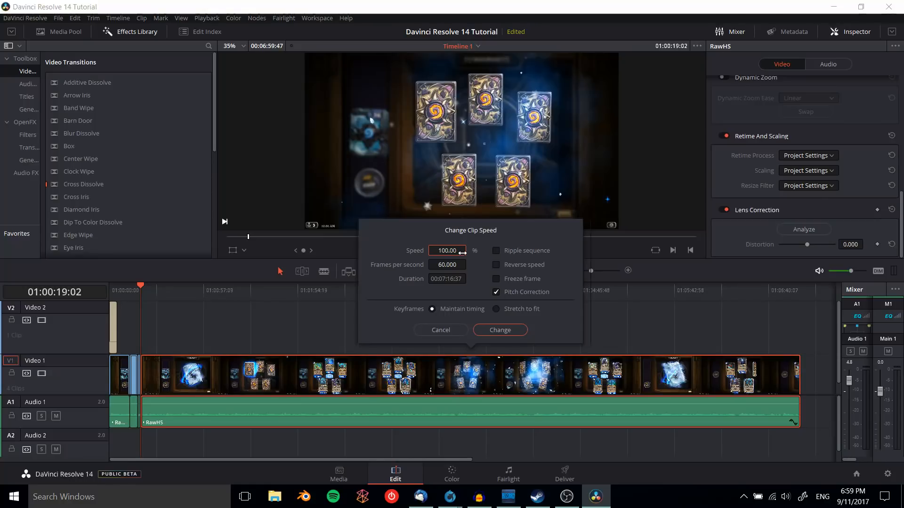
text(200)
click(498, 330)
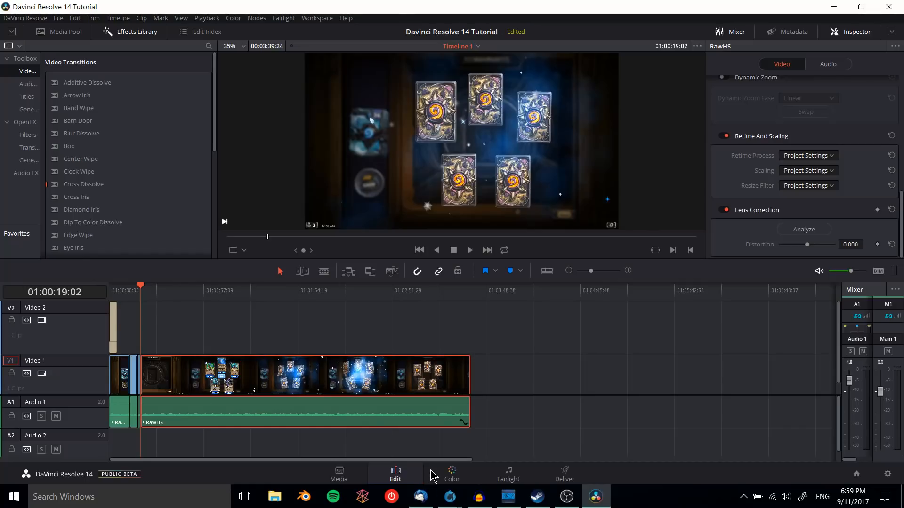
Place the River Fire music from the media pool on the Audio 2 track, starting at the timeline's beginning.
drag(140, 287, 92, 291)
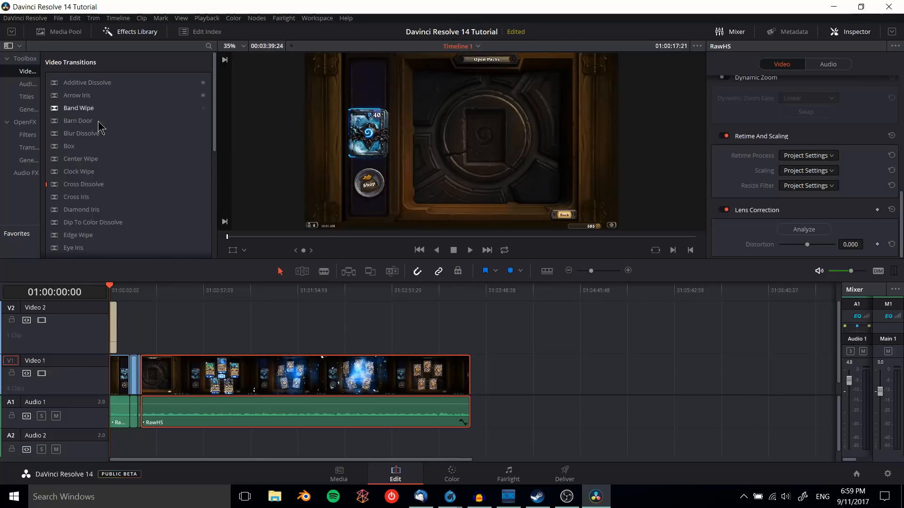
click(47, 32)
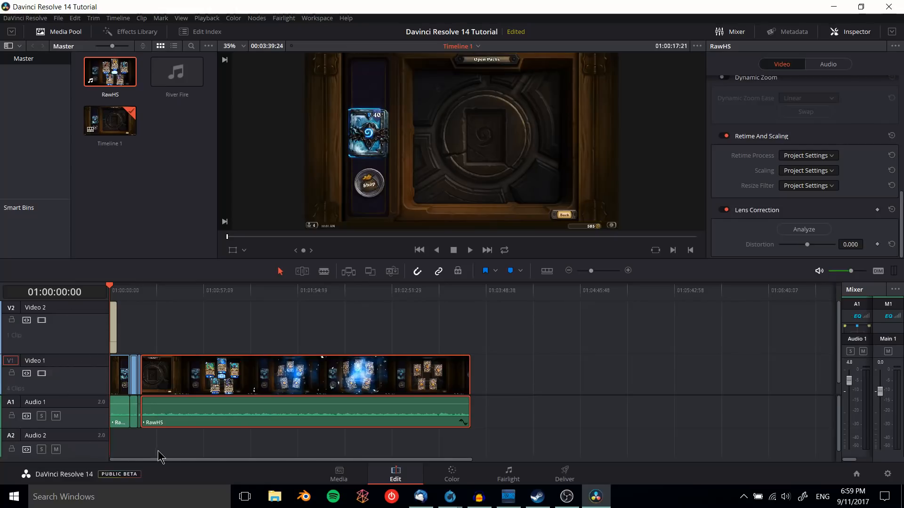
click(114, 325)
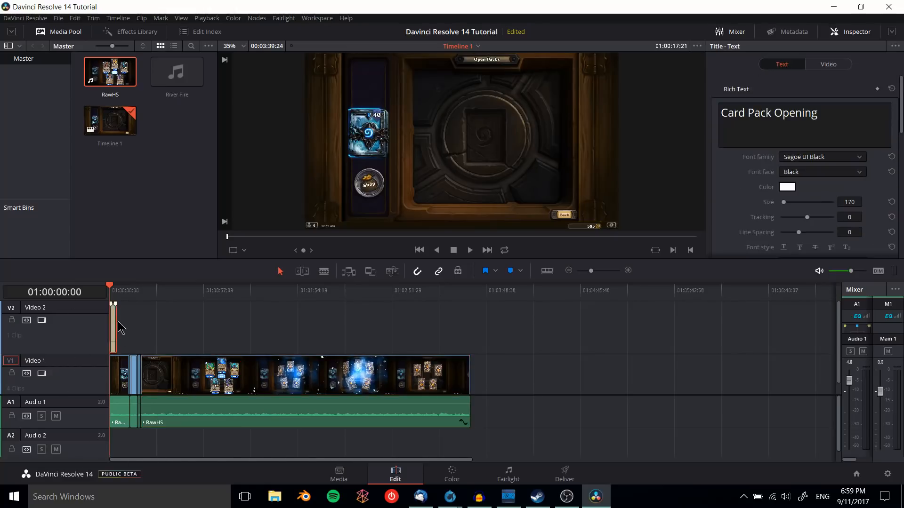
click(146, 332)
scroll(142, 383, down, 1)
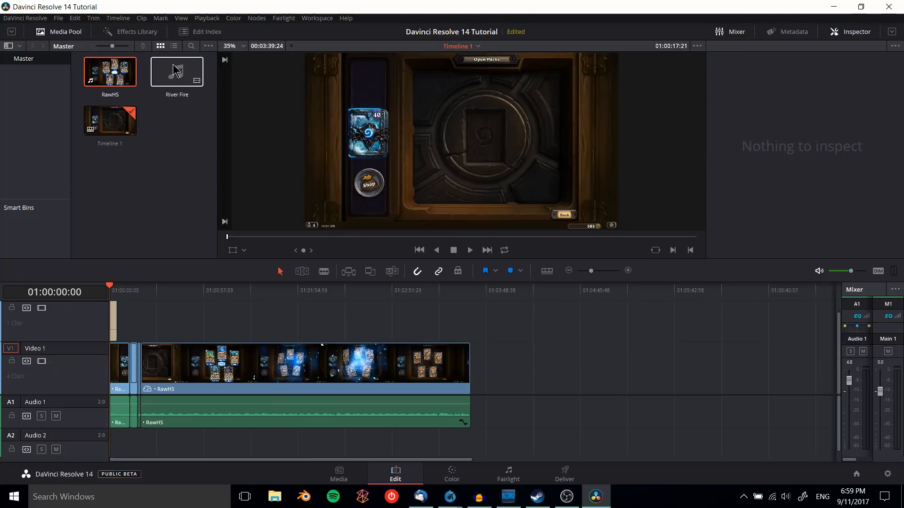
drag(178, 71, 130, 374)
drag(169, 92, 115, 447)
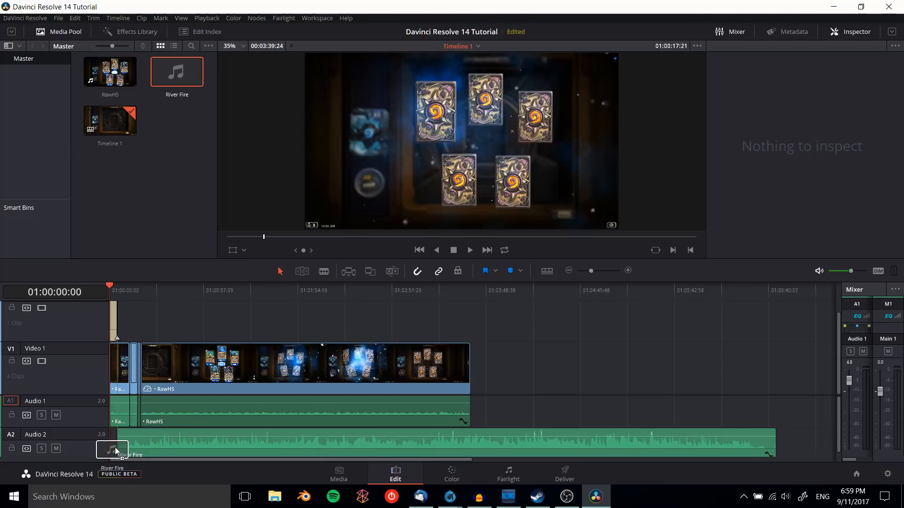
Select the River Fire music clip on Audio 2 and return the playhead to the timeline's start.
key(End)
click(143, 444)
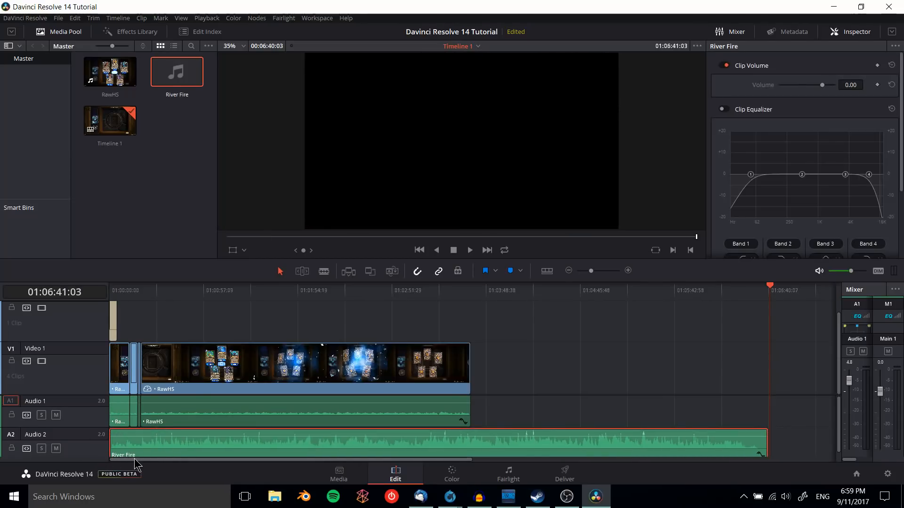
key(Home)
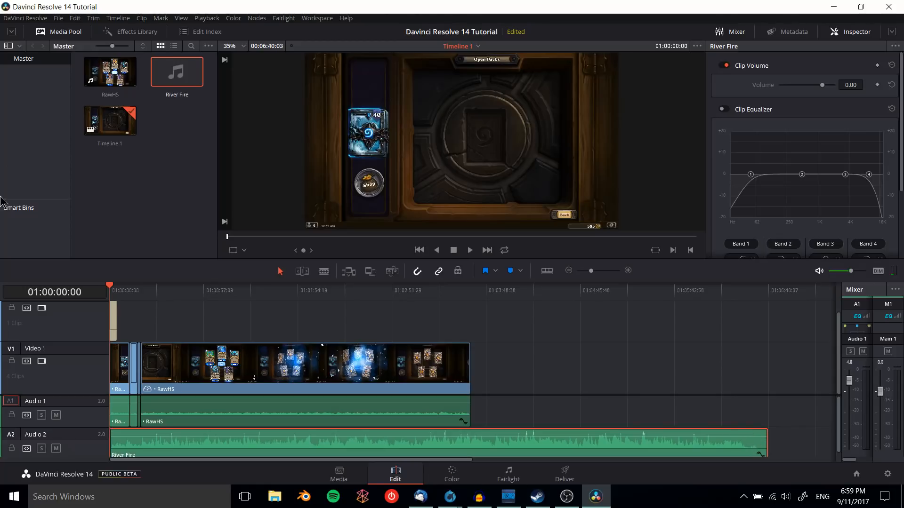
Look through the available audio transitions and return to the media pool.
click(134, 32)
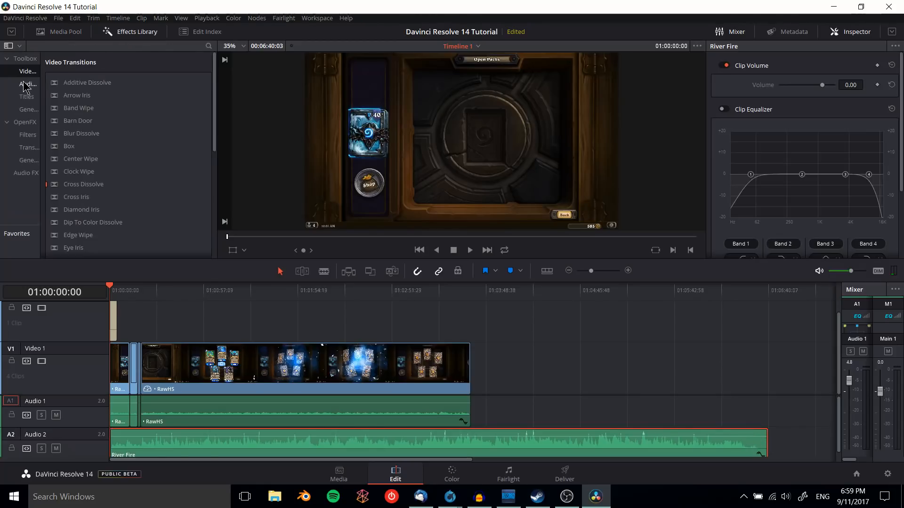
click(26, 84)
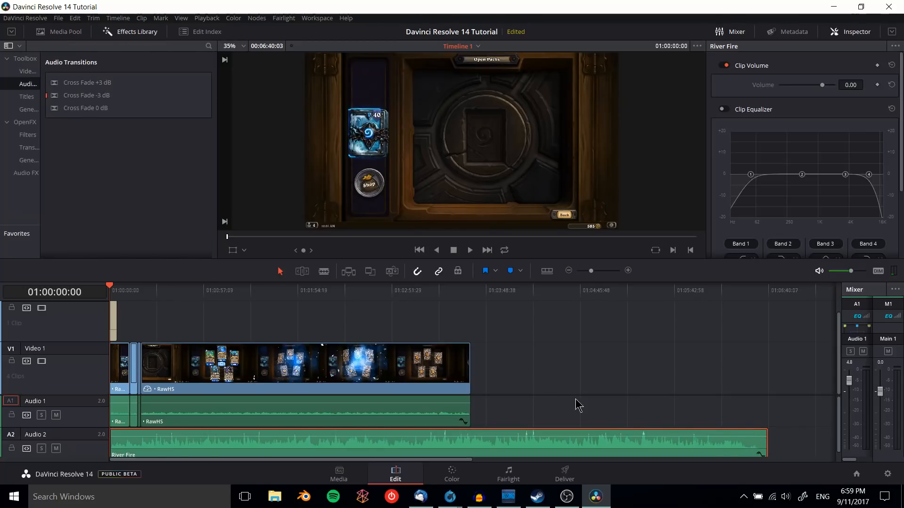
click(80, 34)
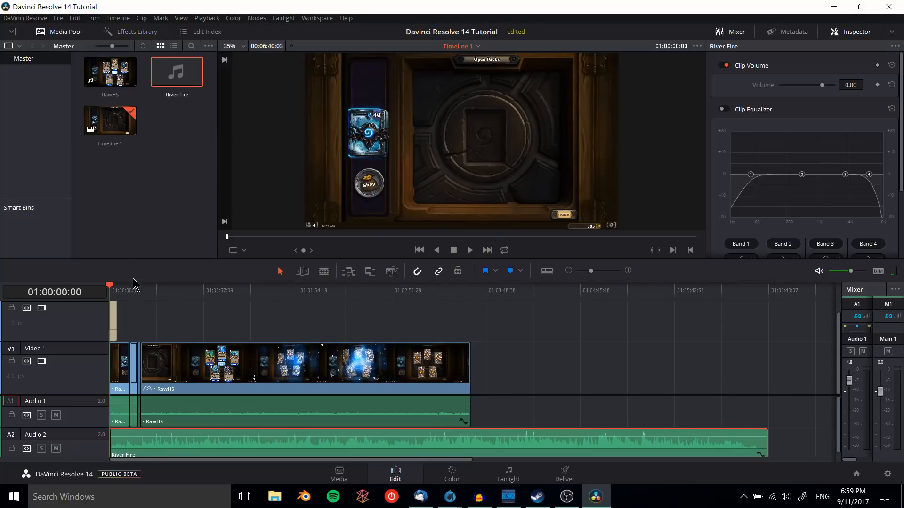
Widen the mixer to show the Audio 2 channel and play the timeline from its start to about 01:00:14:59.
drag(841, 328, 733, 327)
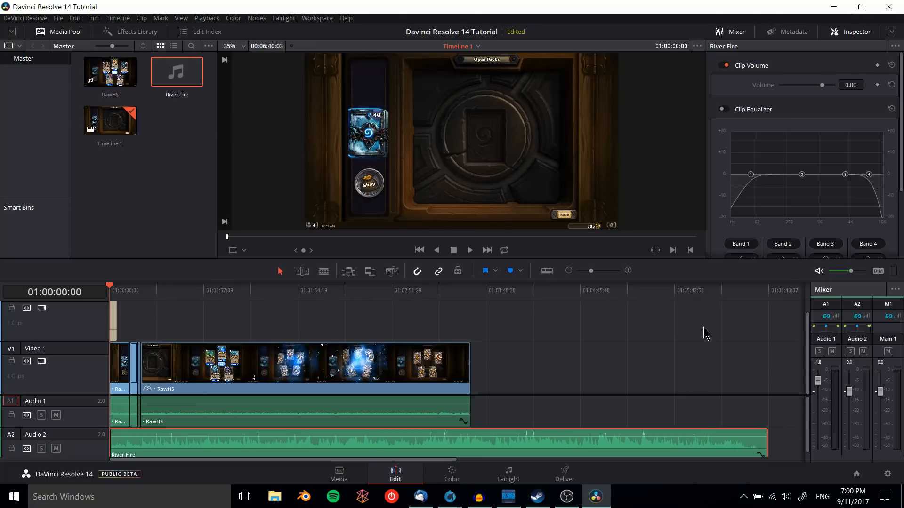
click(470, 251)
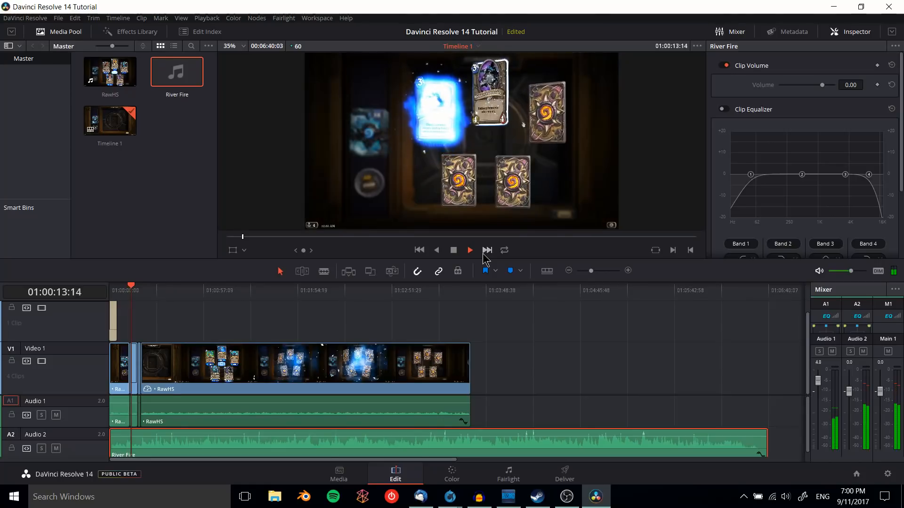
click(453, 250)
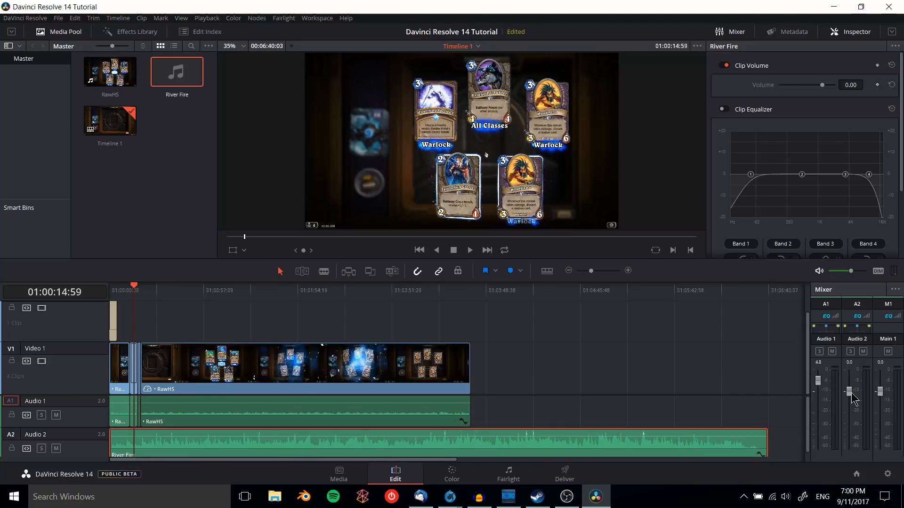
Lower the Audio 2 track's mixer level to -4.5.
drag(851, 393, 853, 406)
right_click(496, 447)
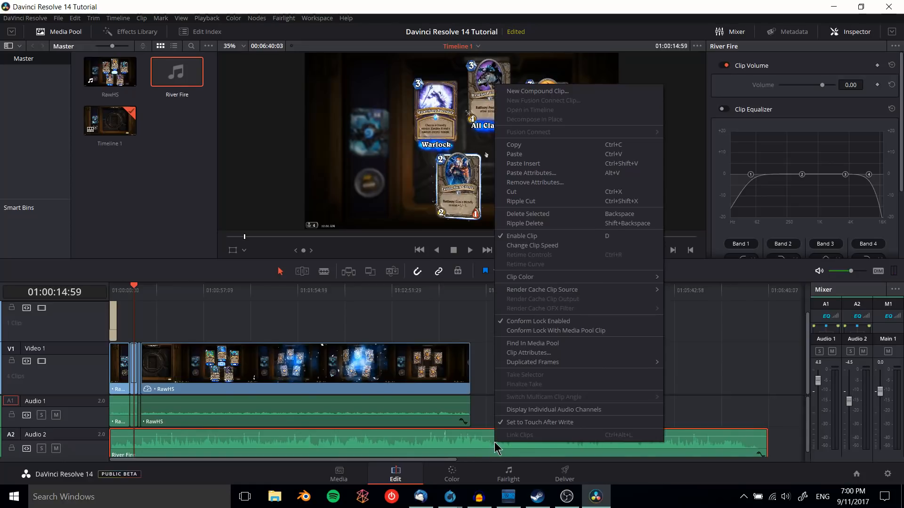
click(828, 369)
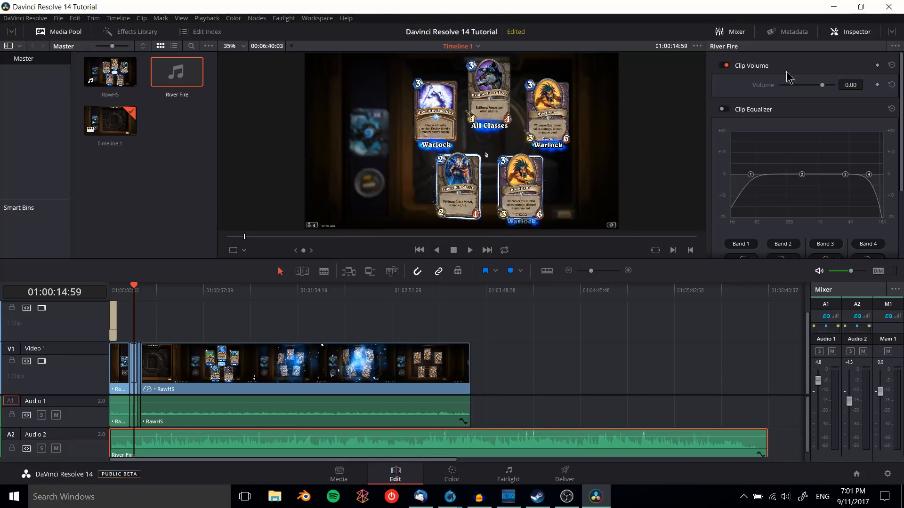
Set the River Fire clip's own volume to -0.85.
click(380, 400)
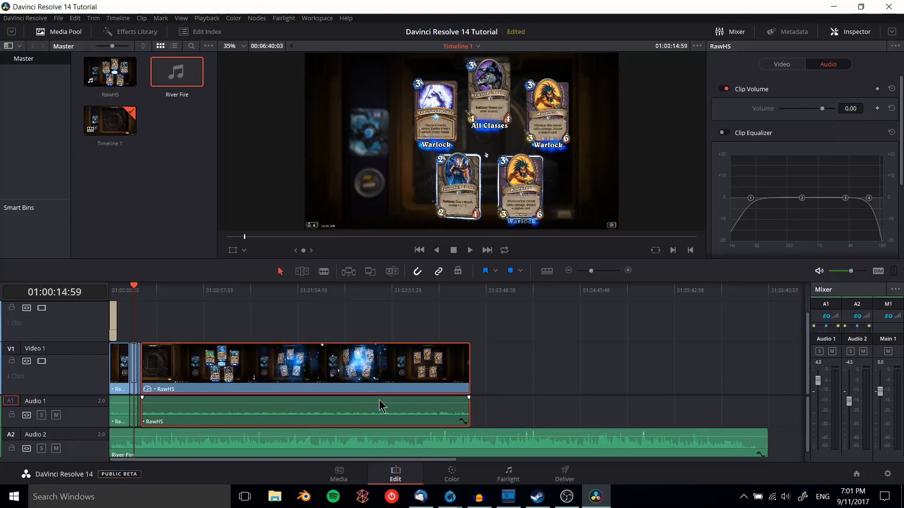
click(400, 453)
click(389, 367)
click(390, 436)
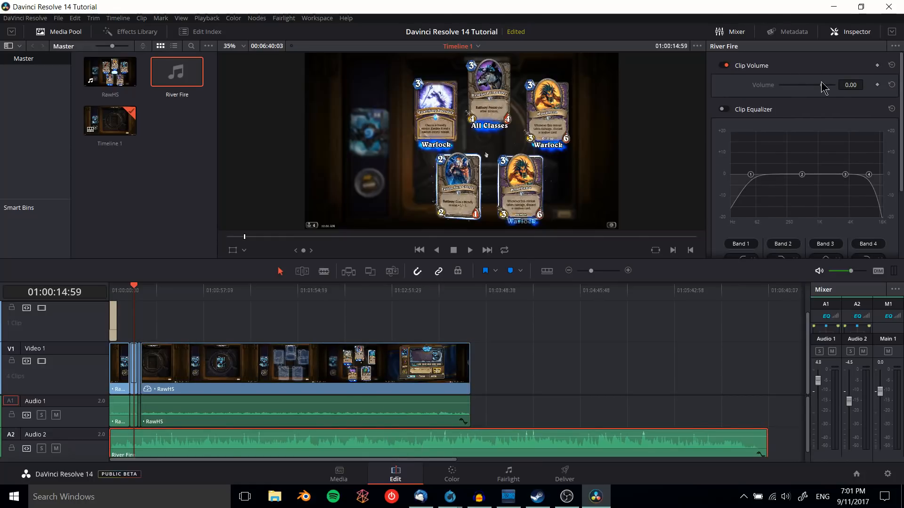
drag(823, 87, 815, 88)
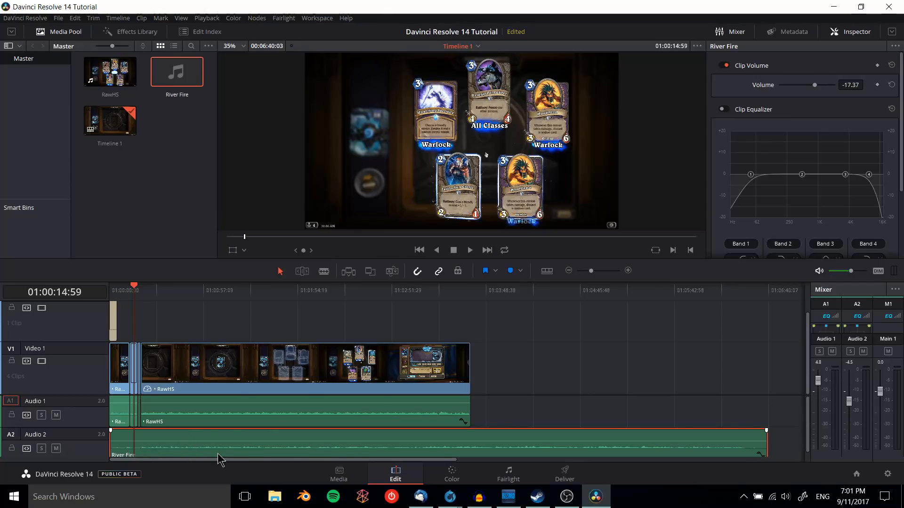
drag(814, 85, 822, 90)
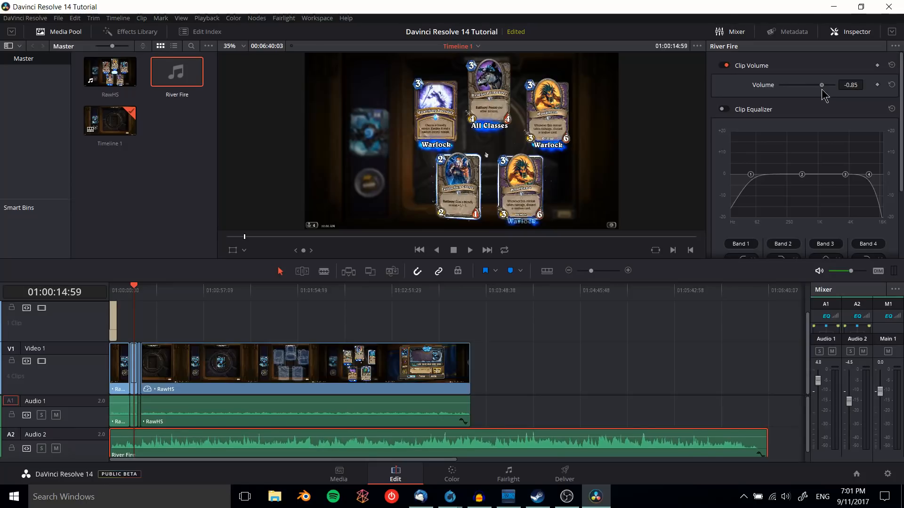
drag(822, 90, 822, 90)
Reset the Audio 2 track's mixer level to 0.0 and play the timeline to about 01:00:20:08.
drag(848, 401, 850, 391)
click(471, 252)
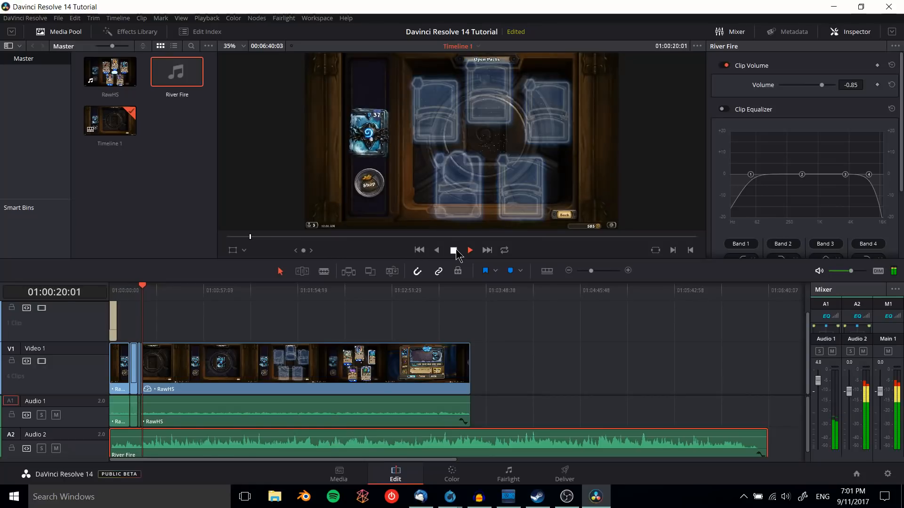
click(454, 251)
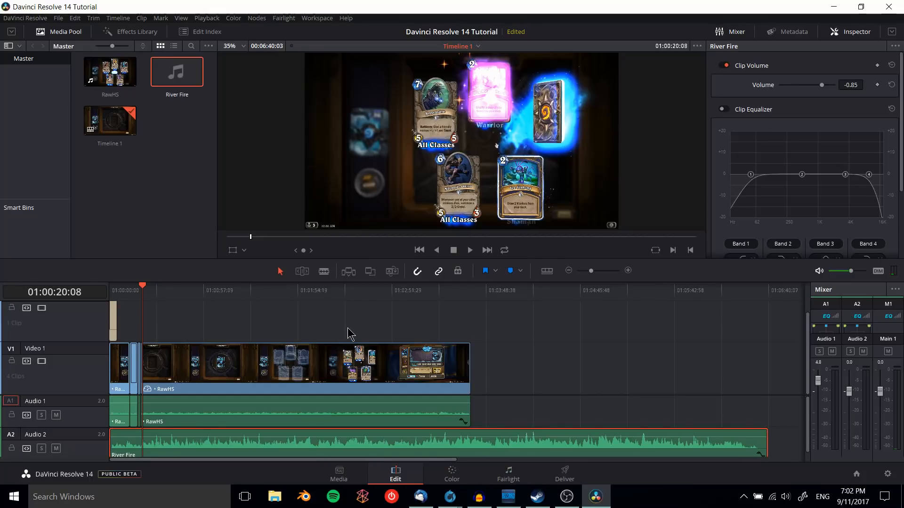
Open the Color page and try a slight shift of the Gain color wheel on the last footage clip.
click(452, 478)
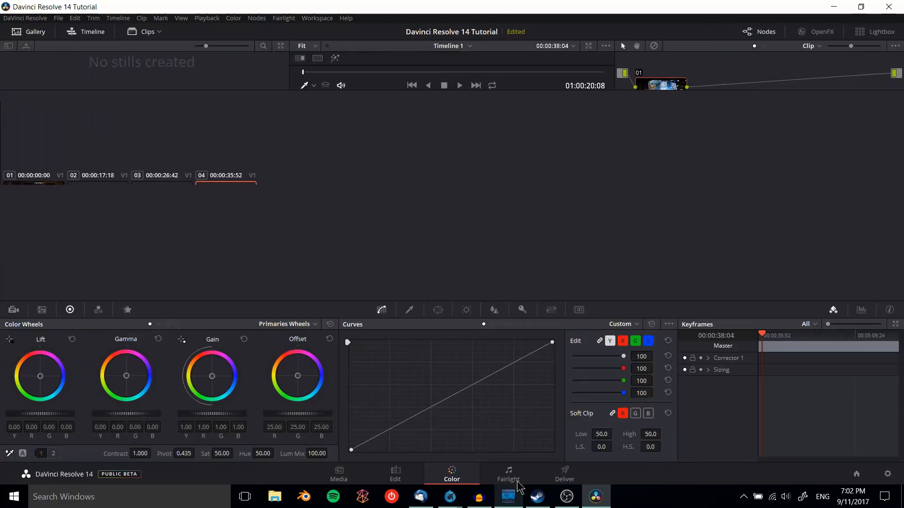
click(517, 479)
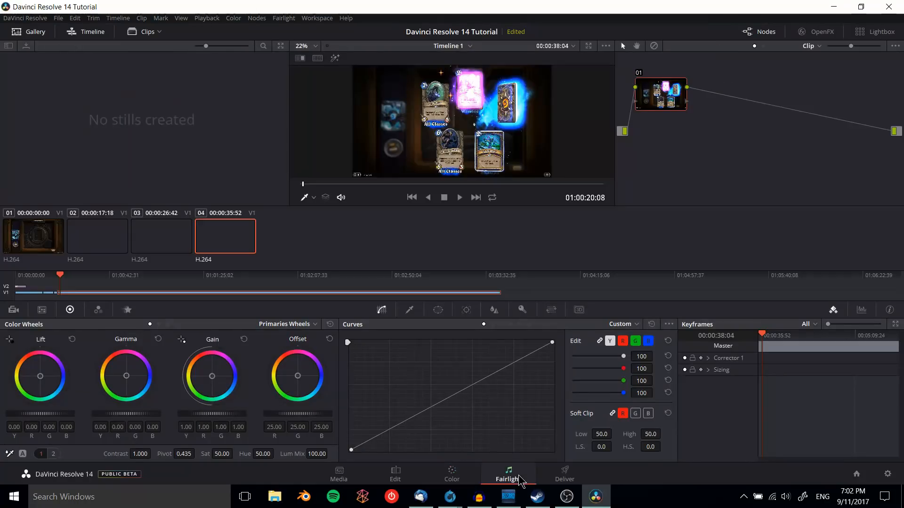
click(464, 480)
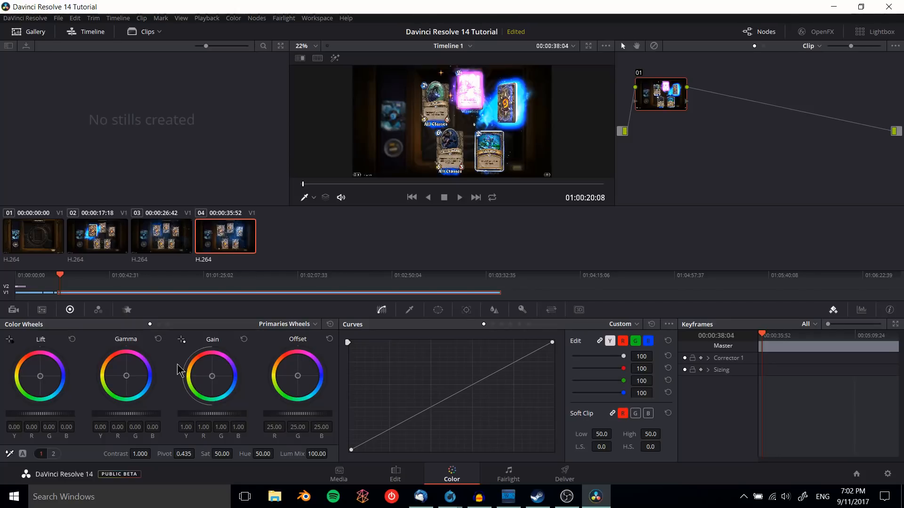
mouse_move(211, 375)
mouse_down()
mouse_move(218, 368)
mouse_move(213, 376)
mouse_up()
Look over the Fairlight page with its mixer and the Media page.
click(508, 480)
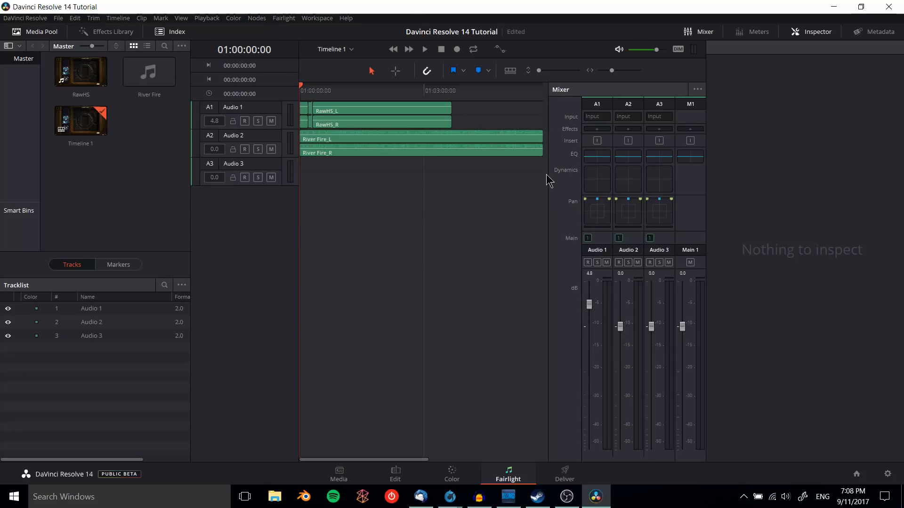
mouse_move(547, 174)
mouse_down()
mouse_move(592, 171)
mouse_move(561, 171)
mouse_up()
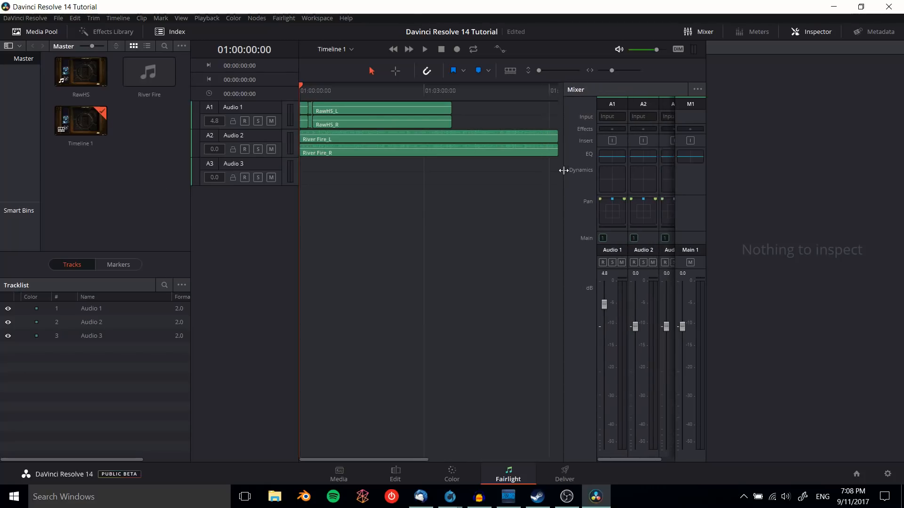
click(339, 477)
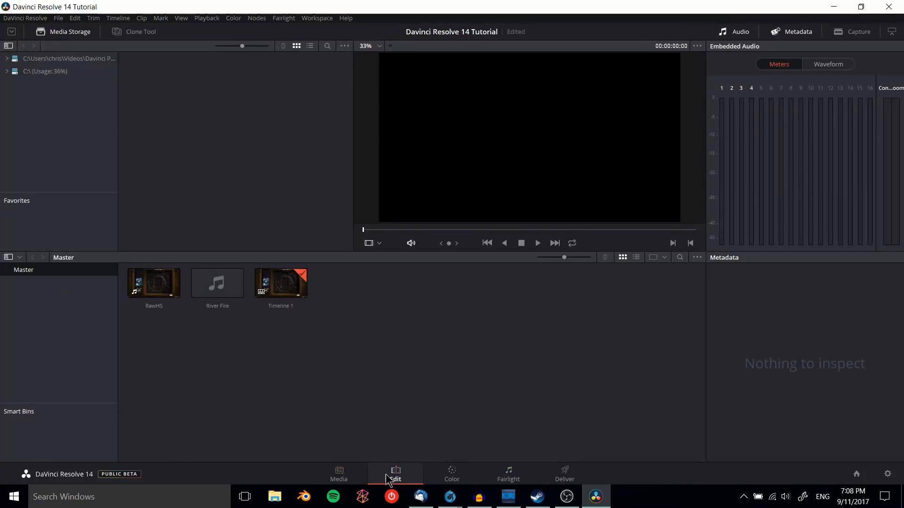
On the Edit page, examine the track-adding options for Audio 2, including stereo, and for Video 1.
click(395, 477)
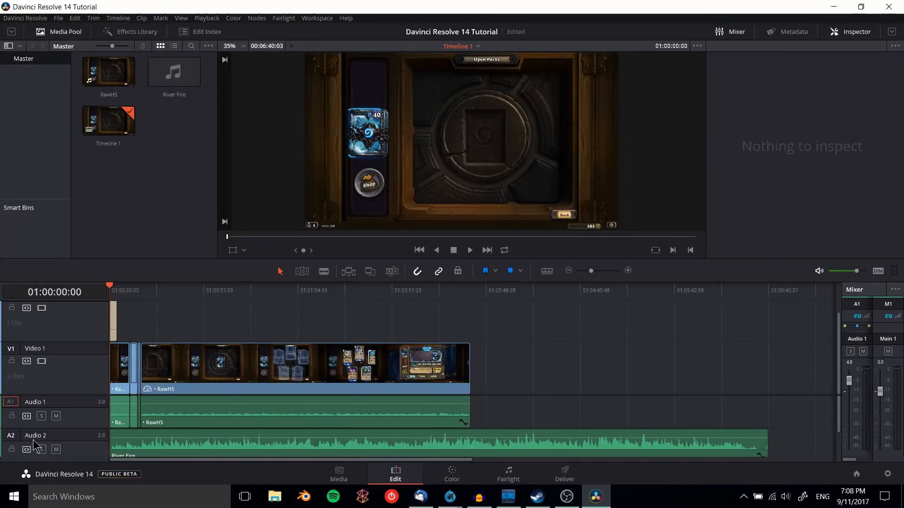
right_click(83, 452)
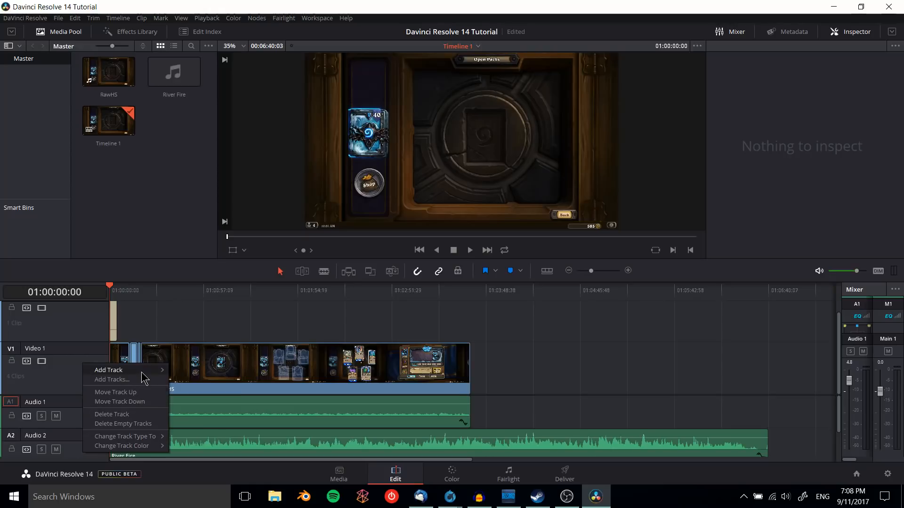
mouse_move(162, 375)
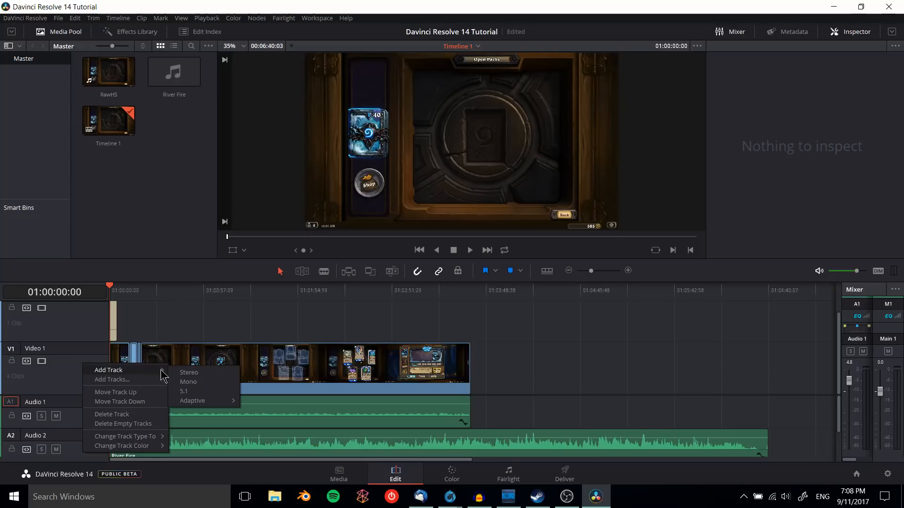
click(216, 375)
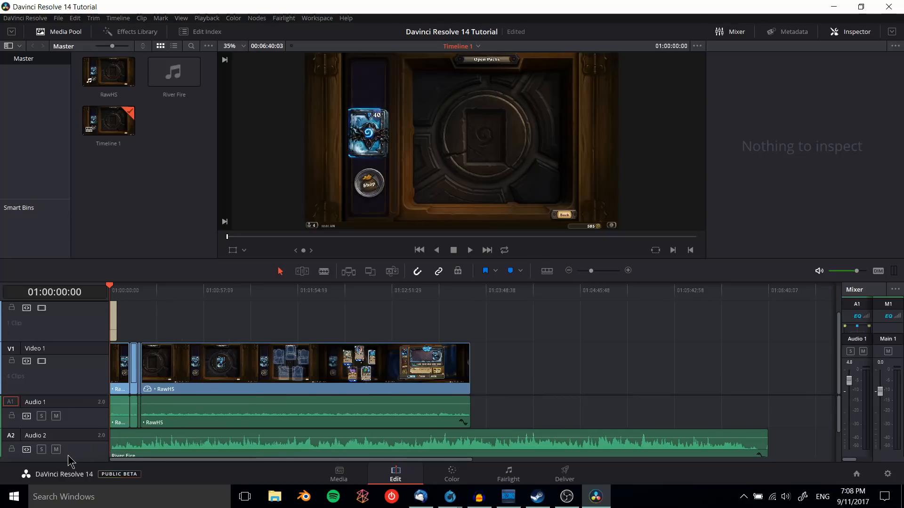
right_click(59, 345)
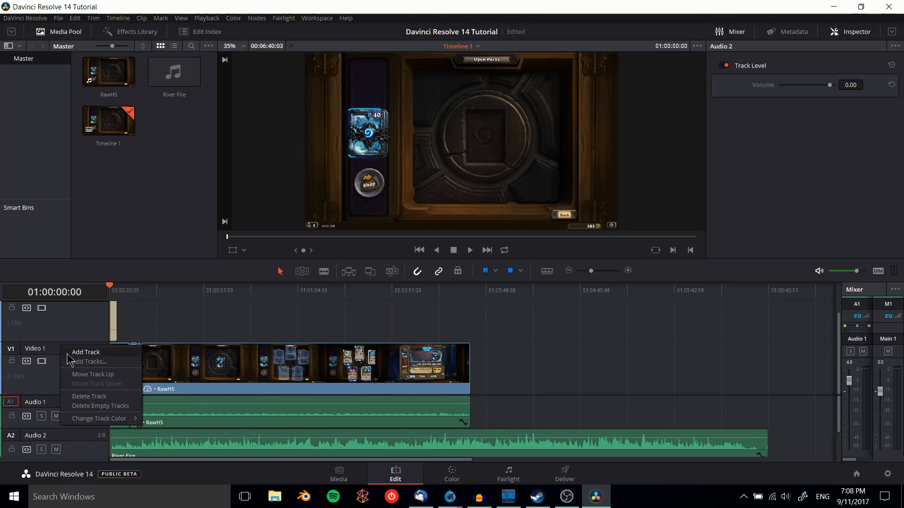
click(78, 450)
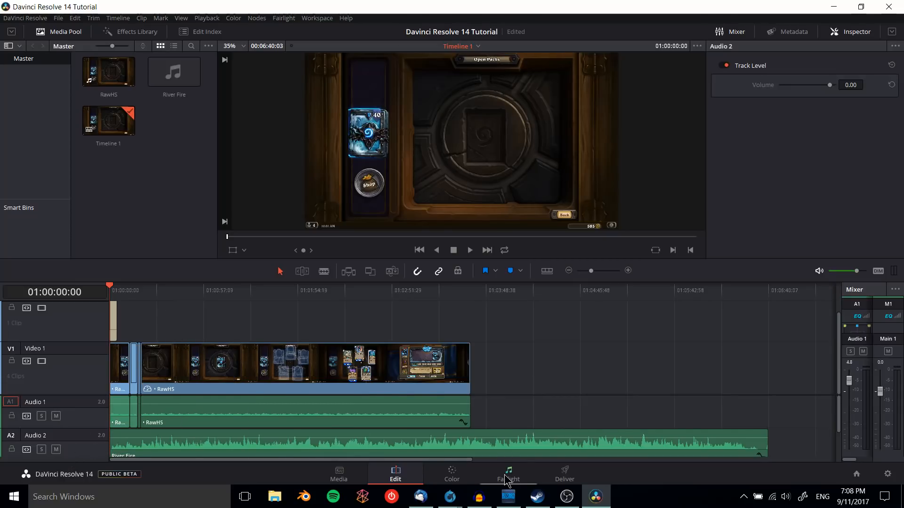
Return to the Fairlight page and widen the mixer until the Audio 3 channel is fully shown.
click(523, 480)
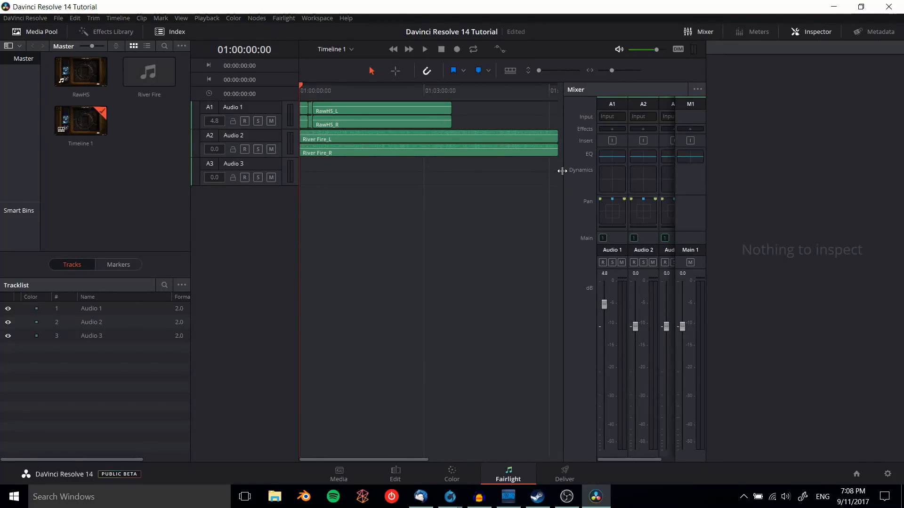
drag(562, 170, 551, 171)
click(702, 32)
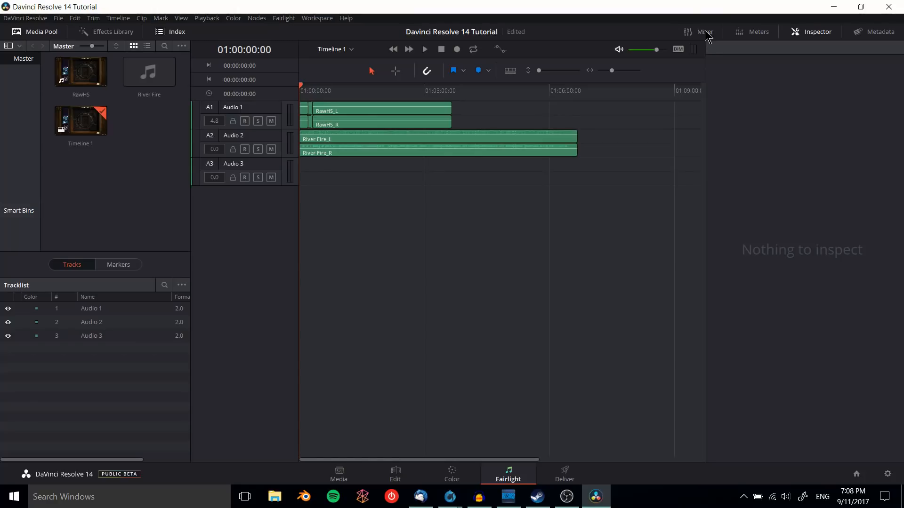
click(706, 37)
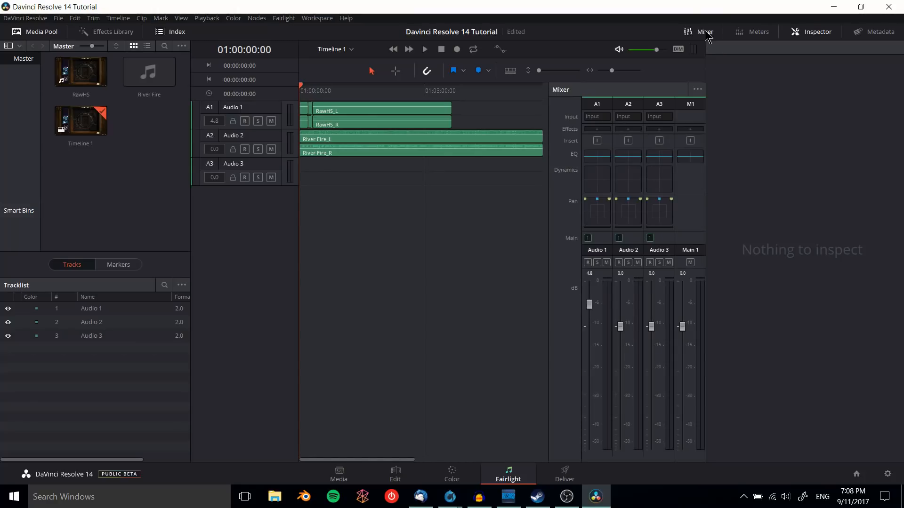
Open the input patching for Audio 3 and un-patch the microphone from Out 5 and Out 6.
click(660, 118)
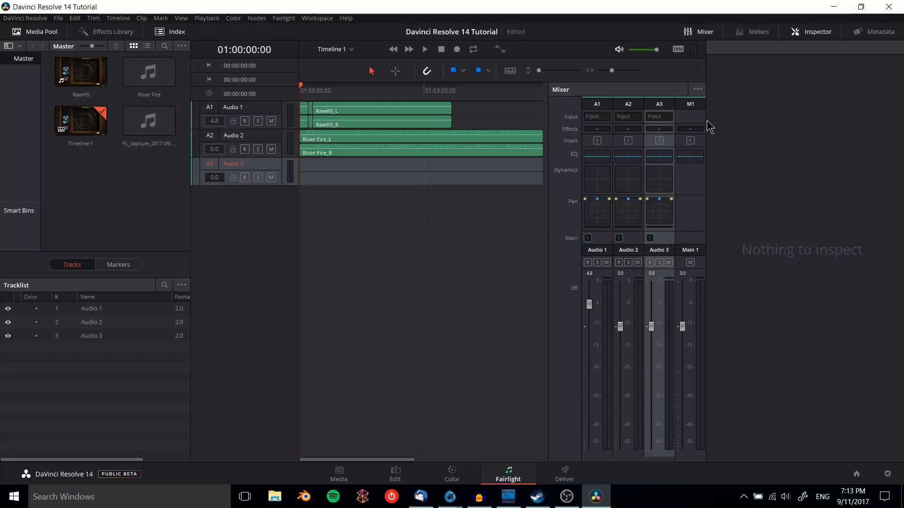
click(667, 117)
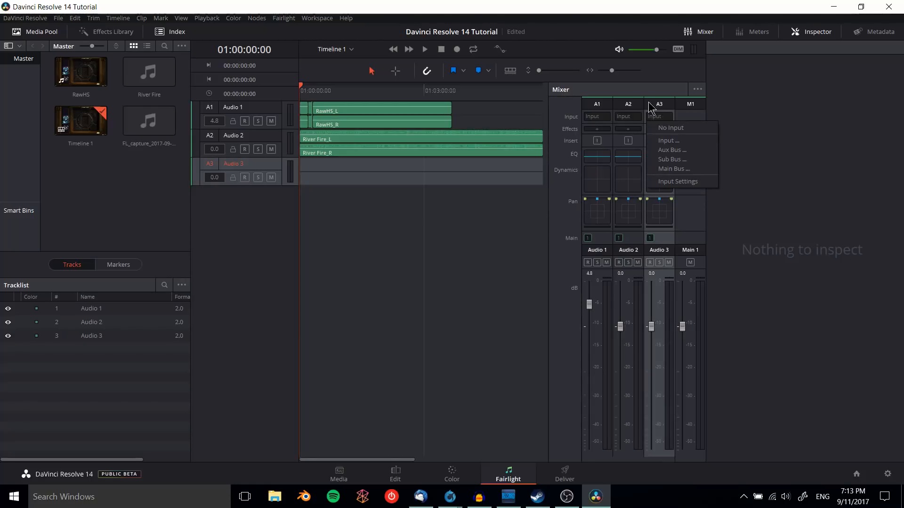
click(667, 141)
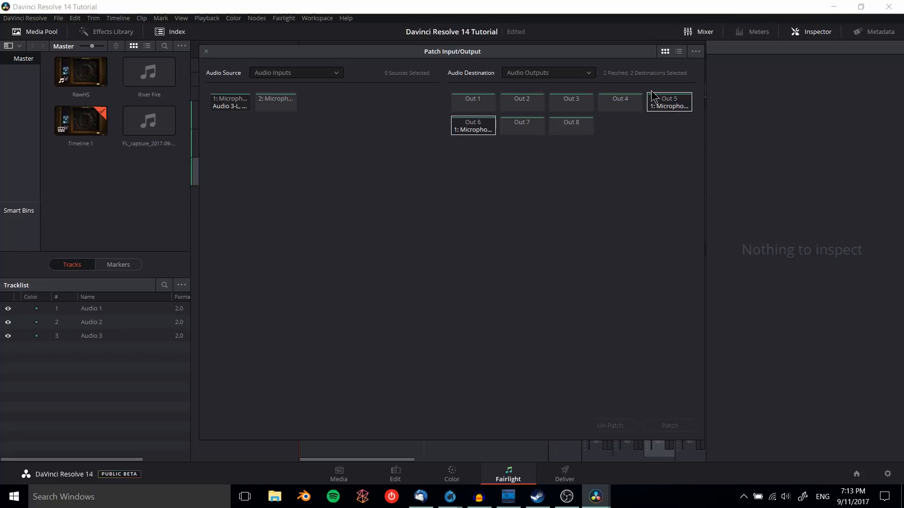
click(668, 107)
click(669, 106)
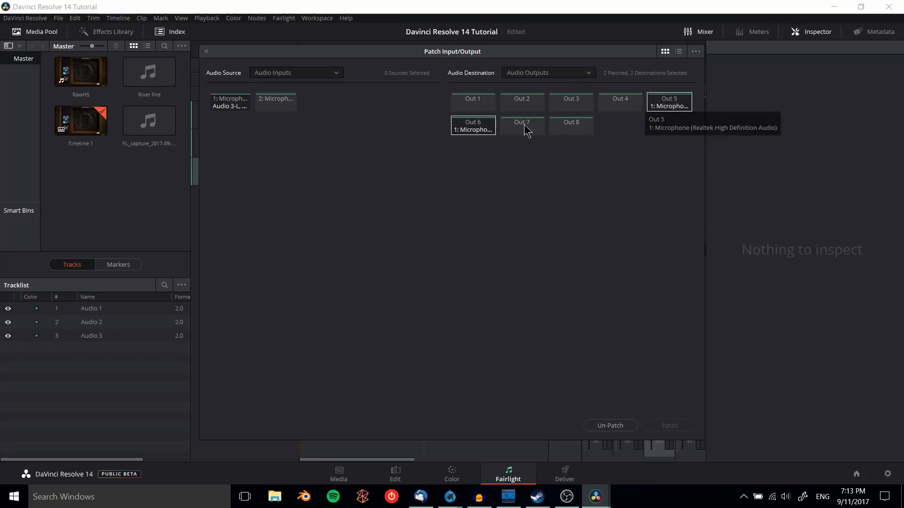
click(607, 425)
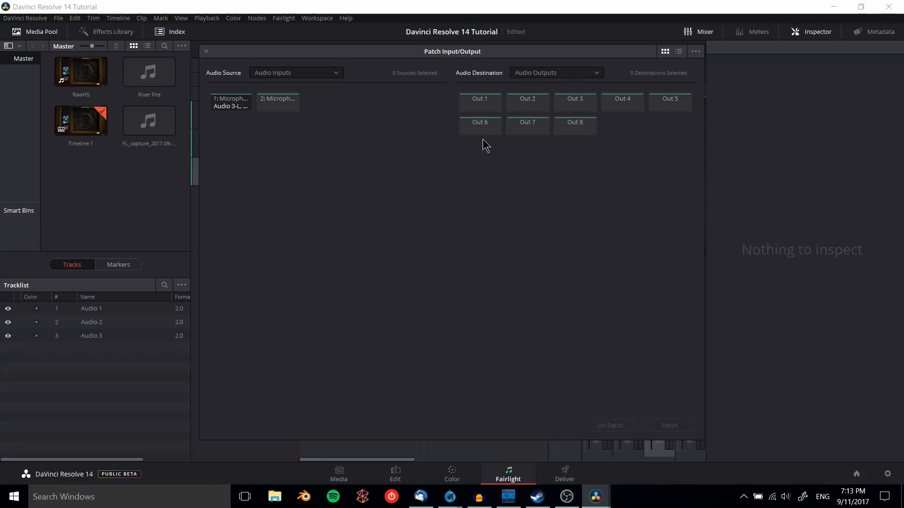
Set the patch destination to Track Input and patch microphone source 1 to Audio 3-L and Audio 3-R.
click(531, 73)
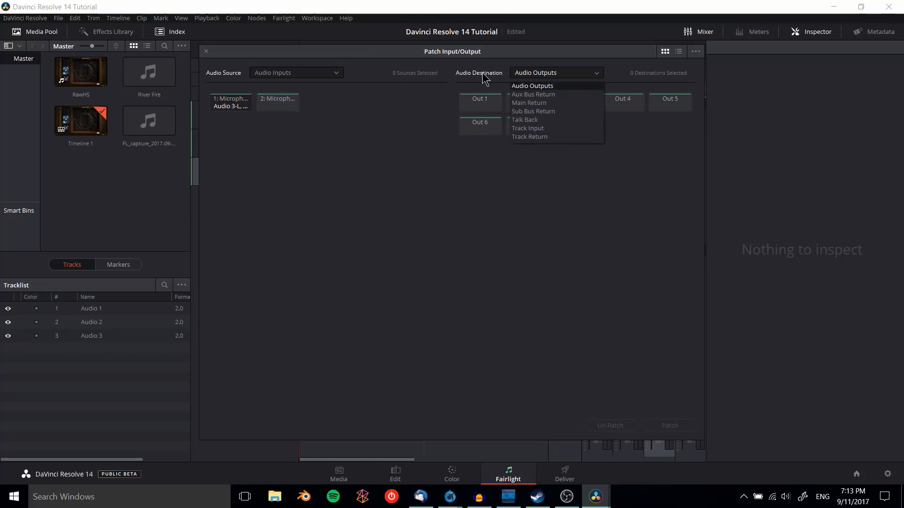
click(542, 128)
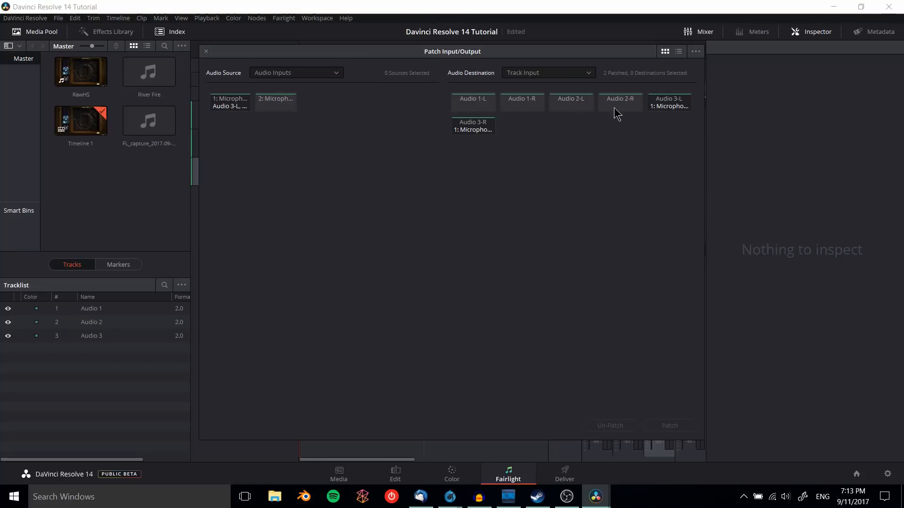
click(681, 110)
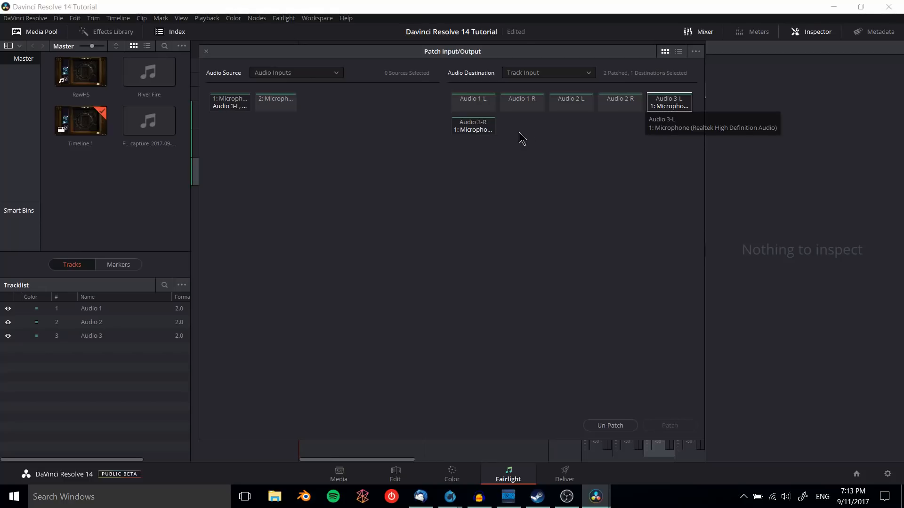
click(473, 126)
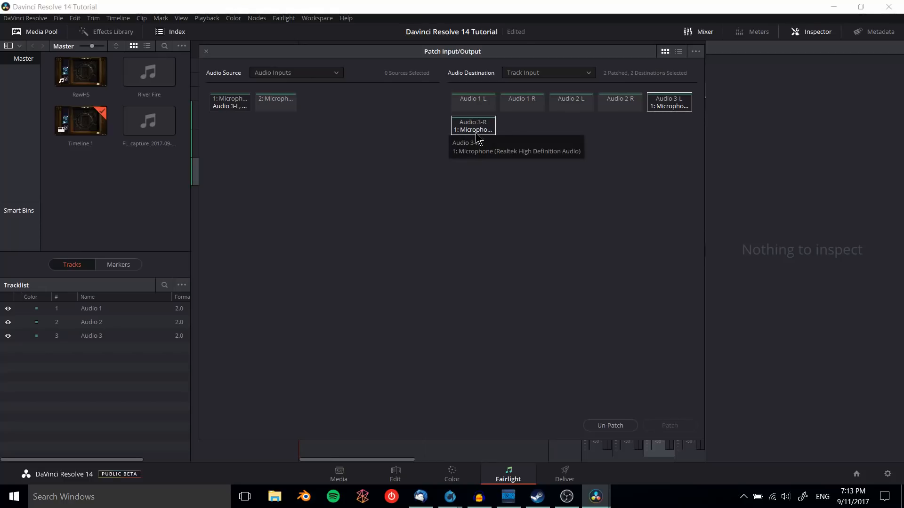
click(230, 105)
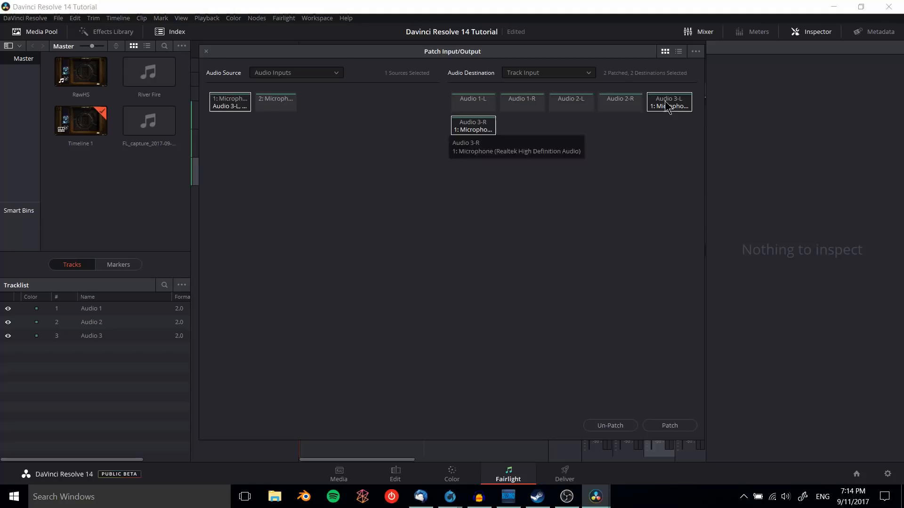
click(685, 425)
click(229, 105)
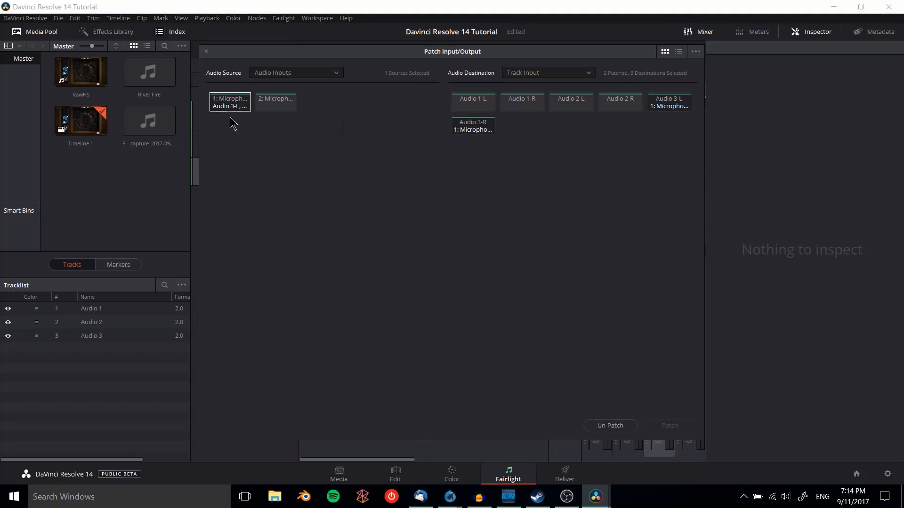
click(205, 51)
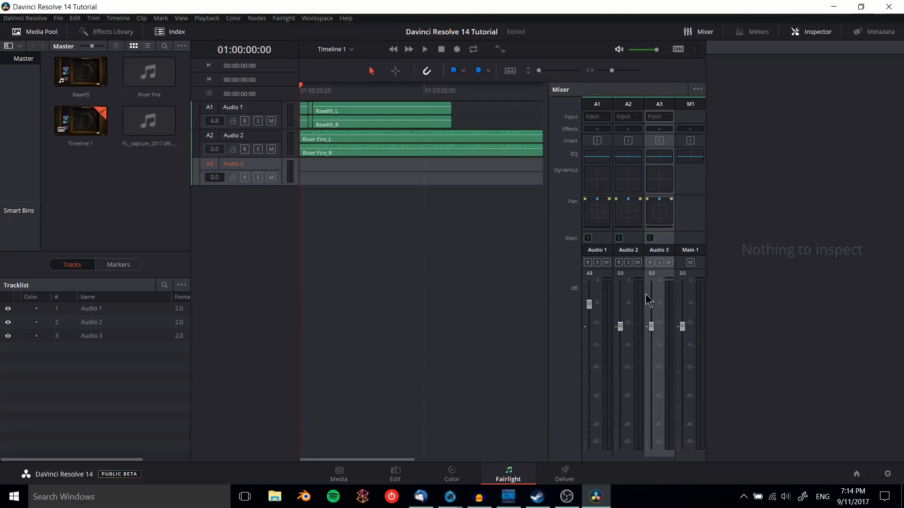
Arm Audio 3 for recording and record a microphone clip of about 10 seconds from the timeline start.
click(650, 263)
drag(308, 87, 294, 90)
click(455, 49)
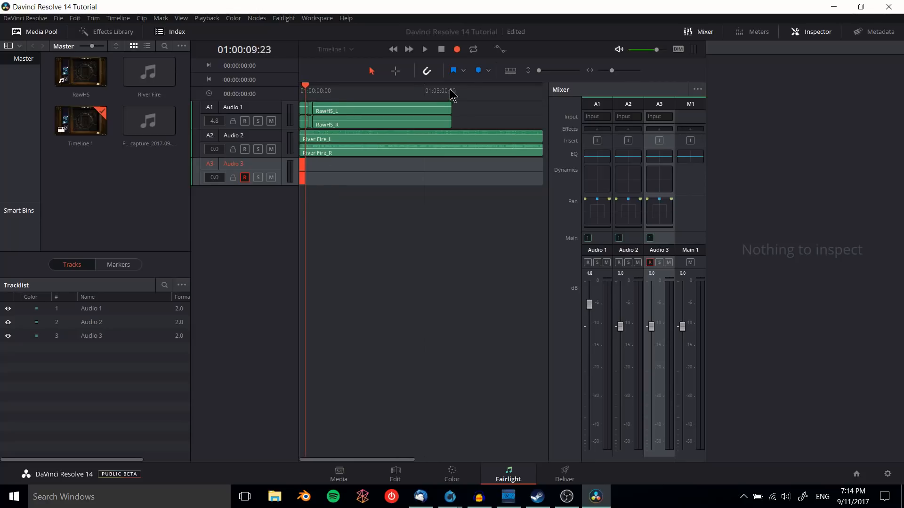
click(442, 52)
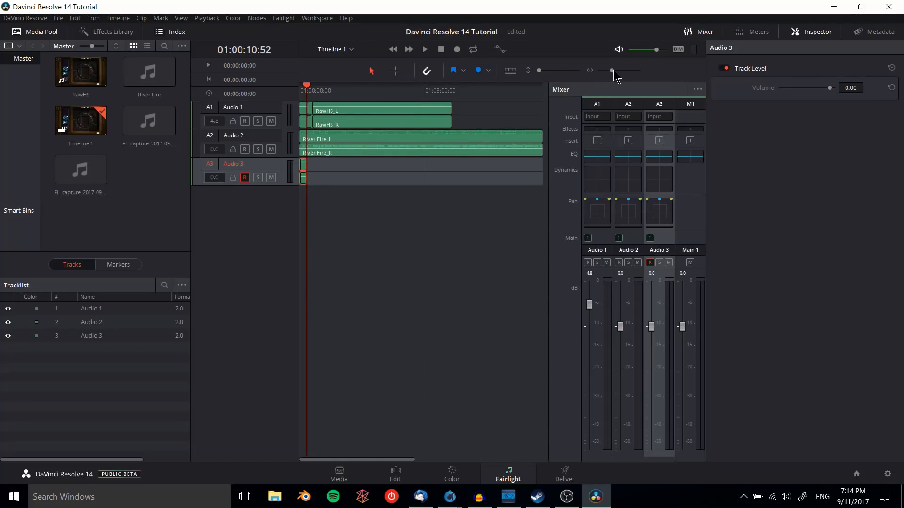
drag(612, 71, 622, 71)
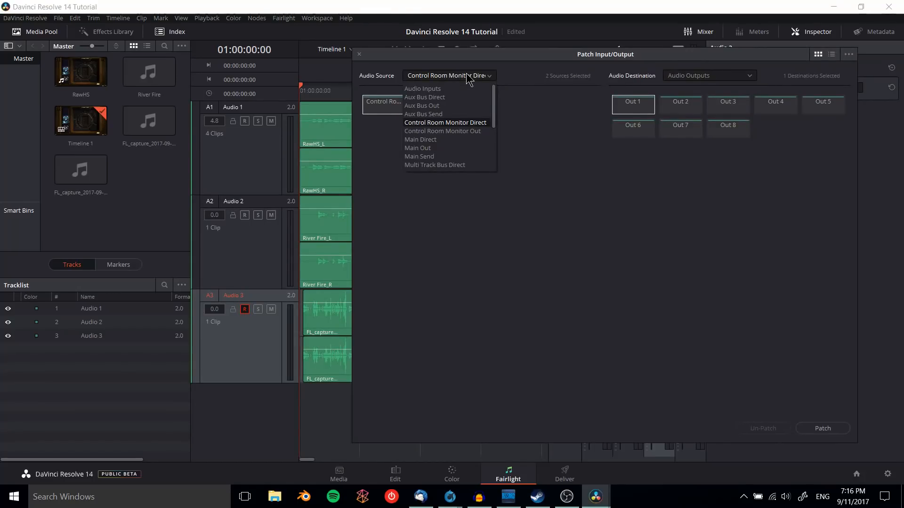
Patch the left and right Control Room Monitor Direct sources to audio outputs Out 1 and Out 2.
click(468, 78)
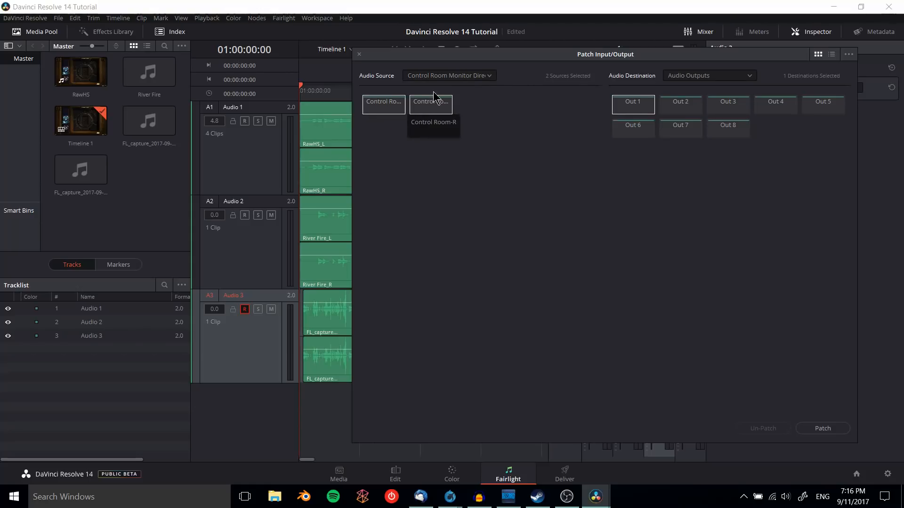
click(451, 77)
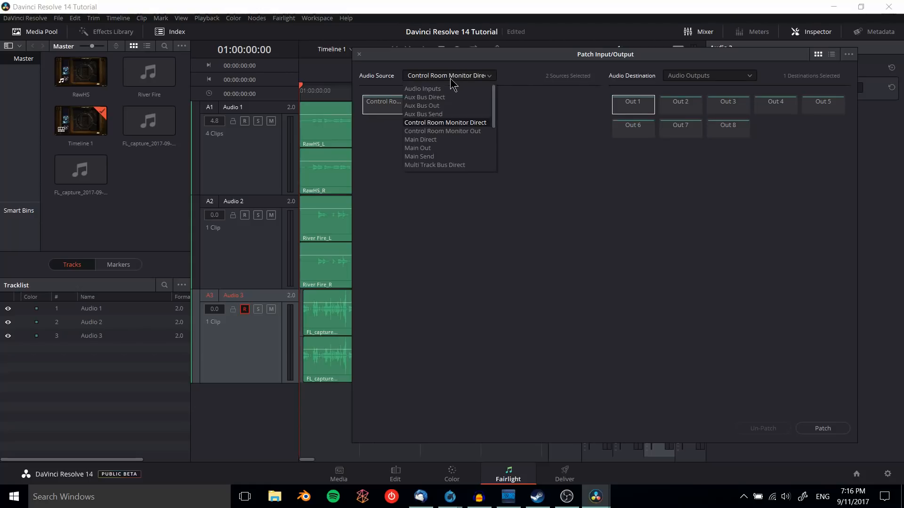
click(455, 124)
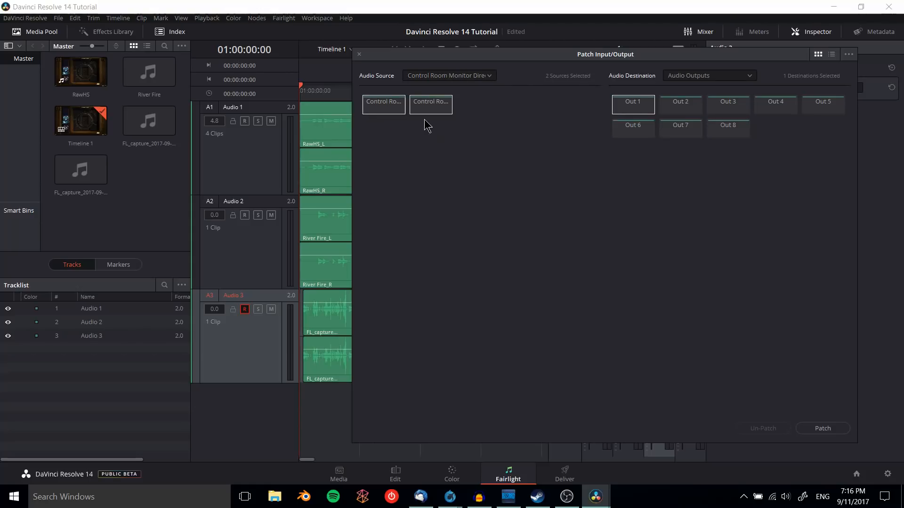
click(684, 111)
click(823, 428)
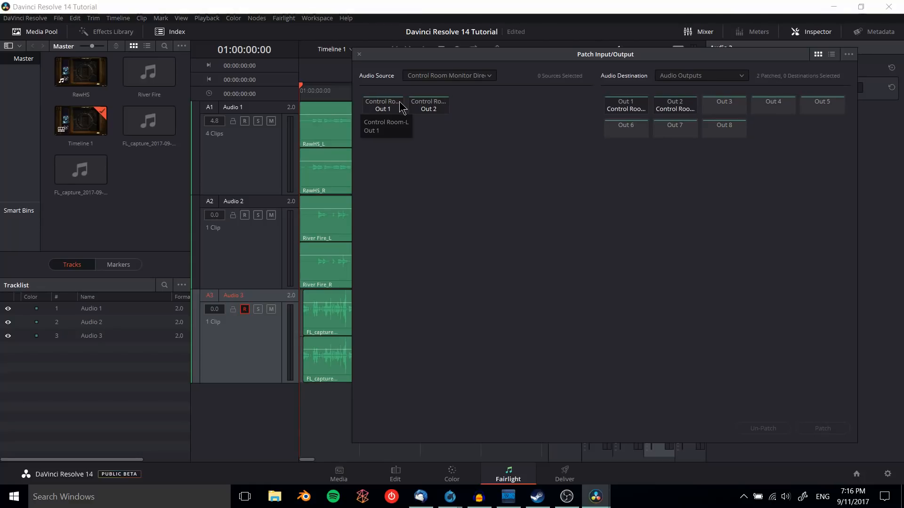
click(360, 55)
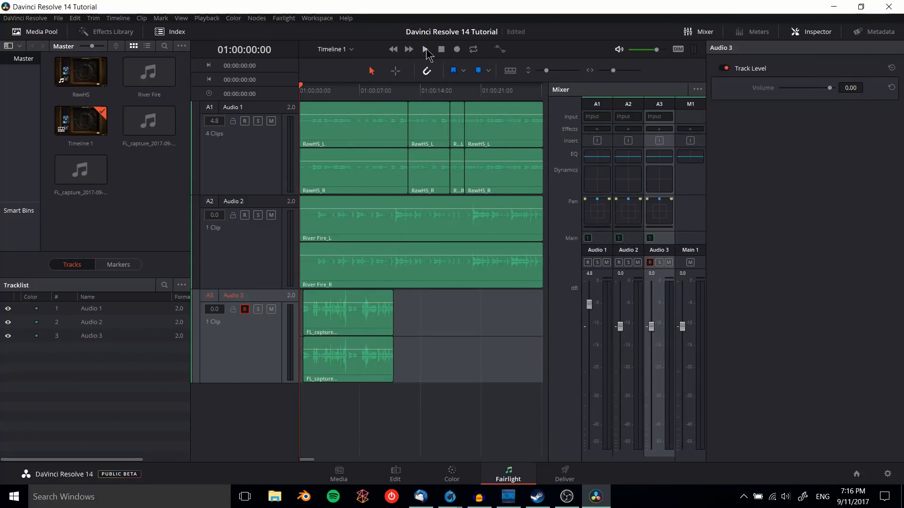
Play back the Audio 3 recording and move its clip to the very start of the timeline.
click(425, 49)
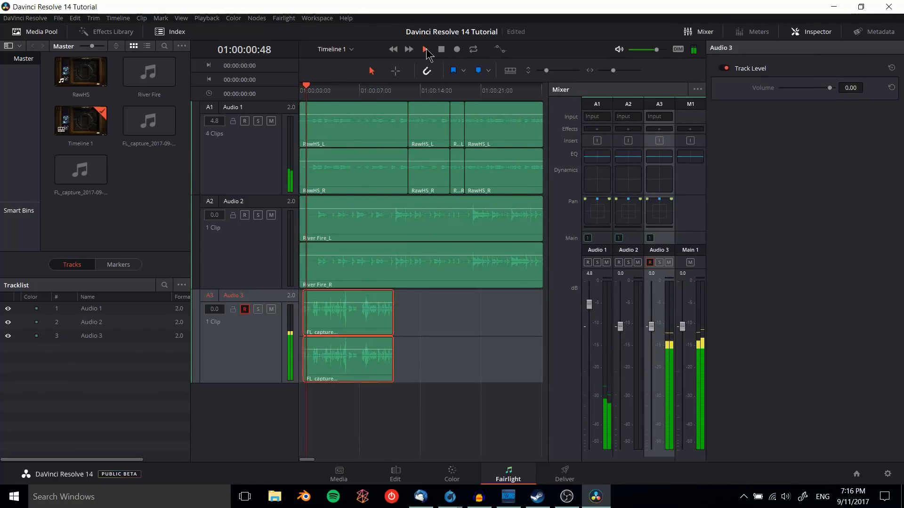
key(space)
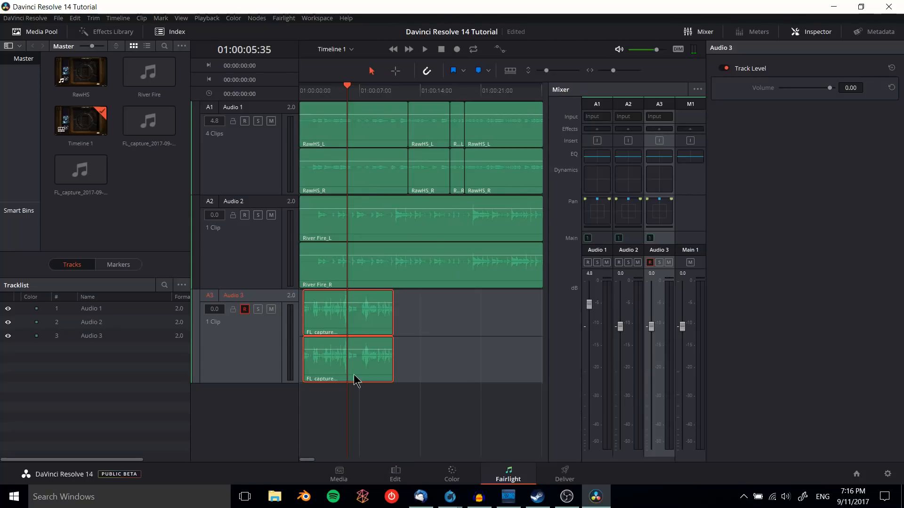
click(359, 309)
drag(360, 308, 348, 307)
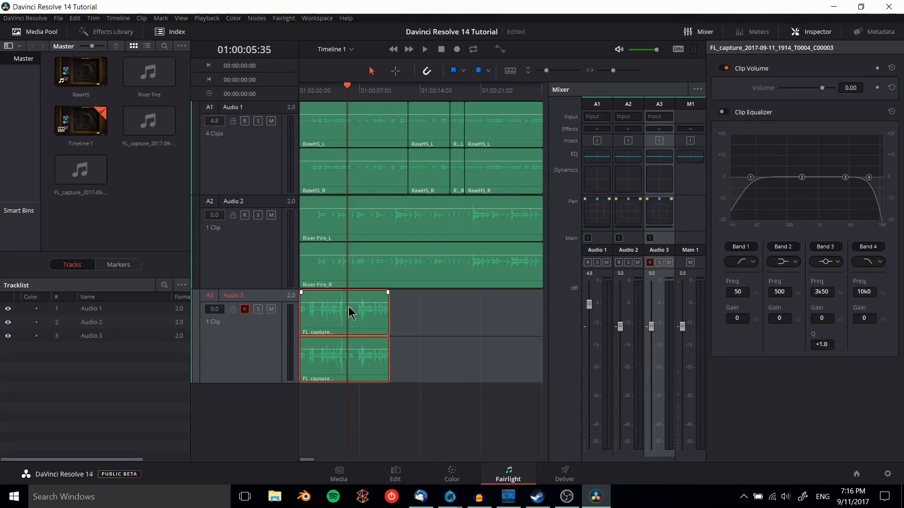
click(459, 358)
click(337, 332)
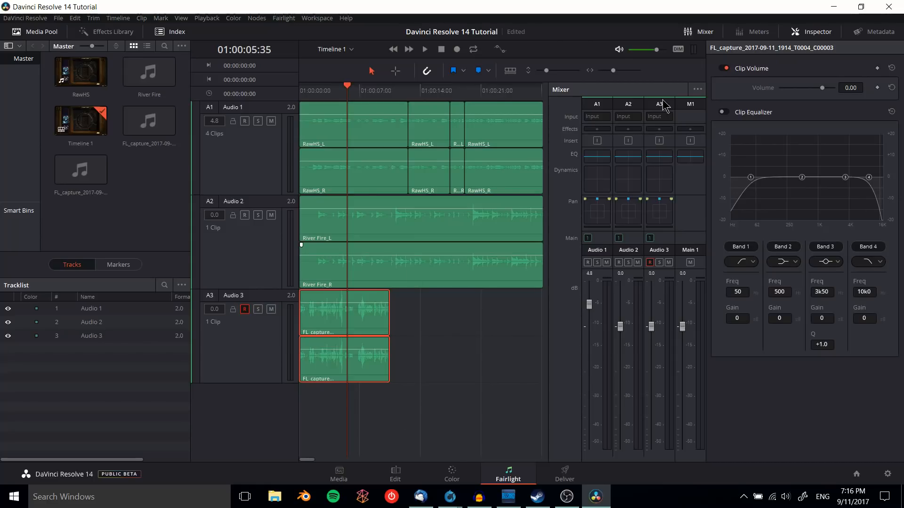
Review the Audio 3 input patching, checking the Audio 3-L and Audio 3-R assignments under Track Input.
click(660, 117)
click(669, 140)
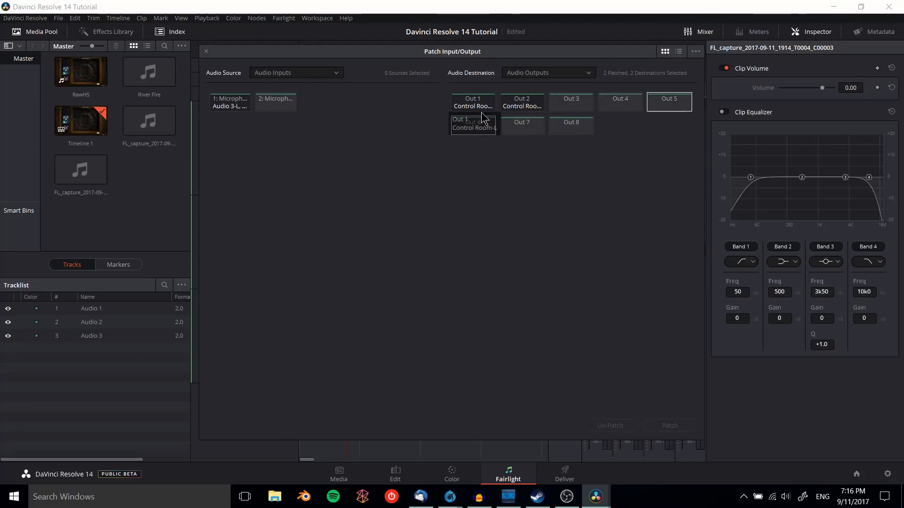
click(531, 74)
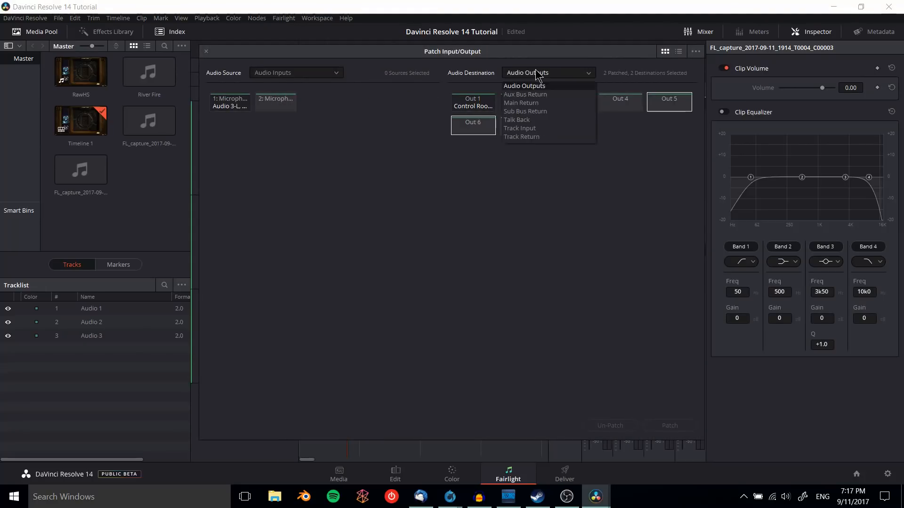
click(540, 129)
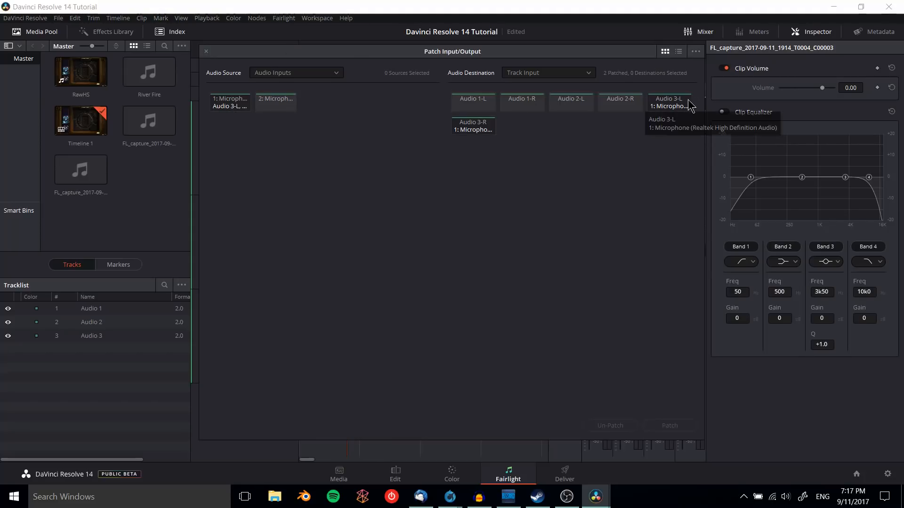
click(667, 108)
click(490, 129)
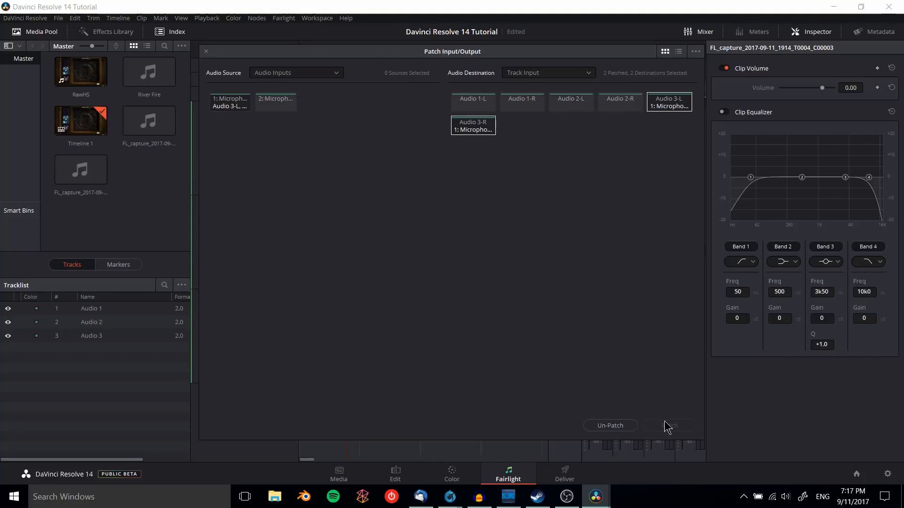
click(205, 52)
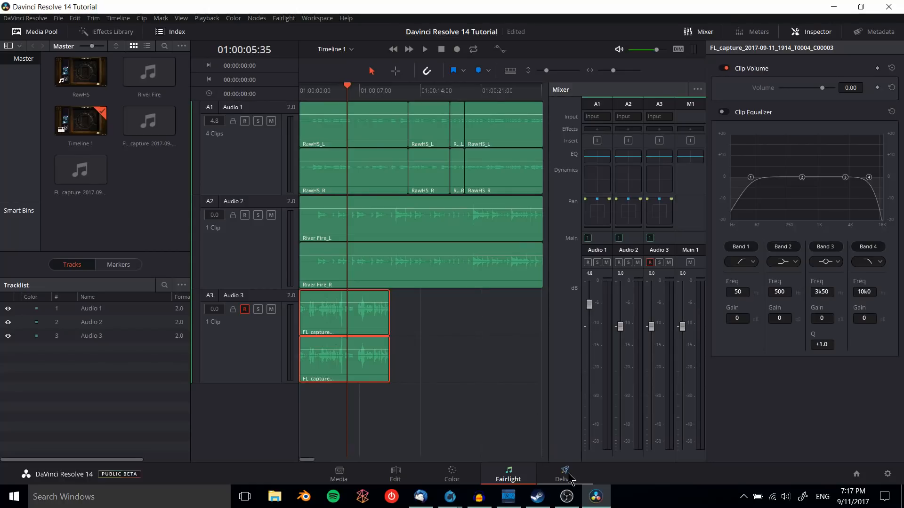
On the Edit page, place the playhead at 01:00:05:00 and widen the mixer to show all audio channels.
click(401, 475)
click(109, 293)
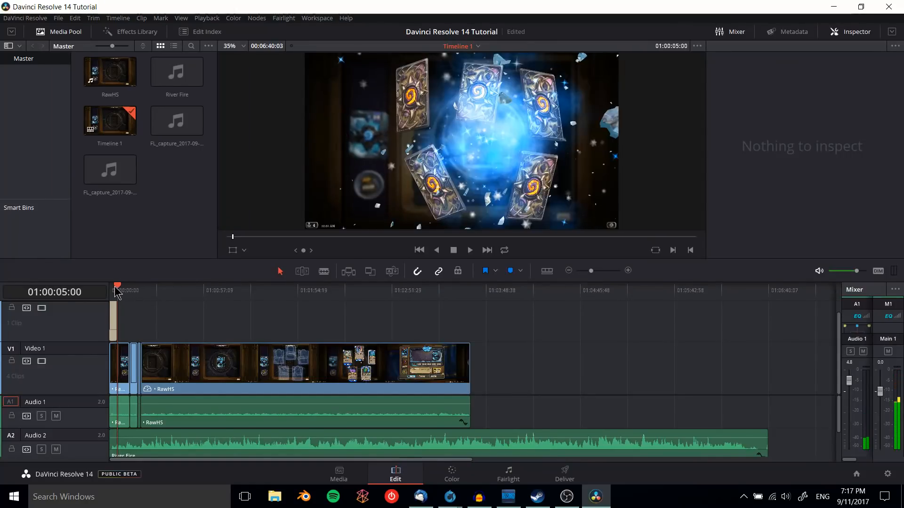
drag(109, 287, 118, 294)
drag(841, 330, 777, 336)
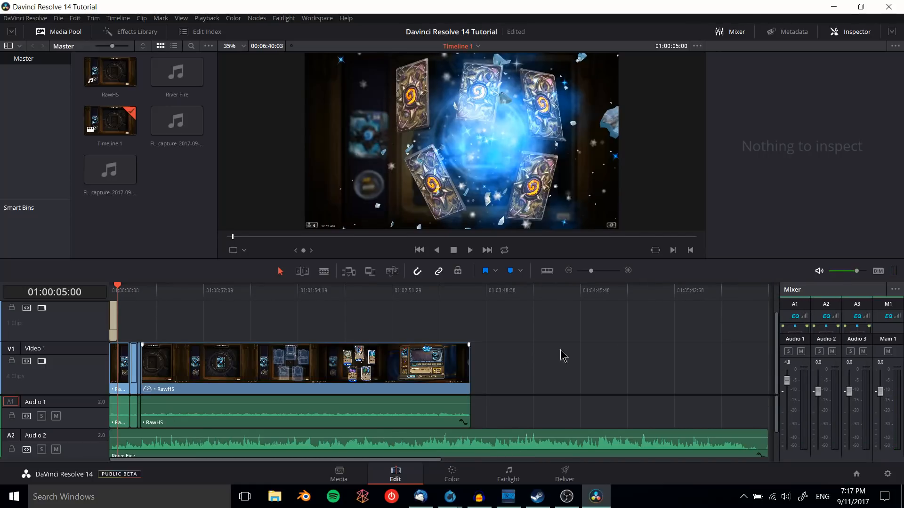
click(432, 423)
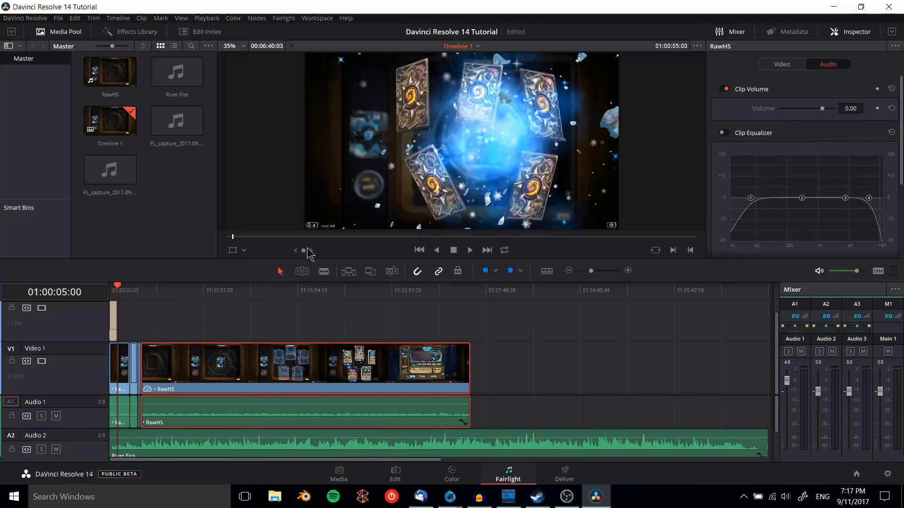
On the Deliver page, choose the YouTube render preset at 720p.
click(509, 473)
click(563, 474)
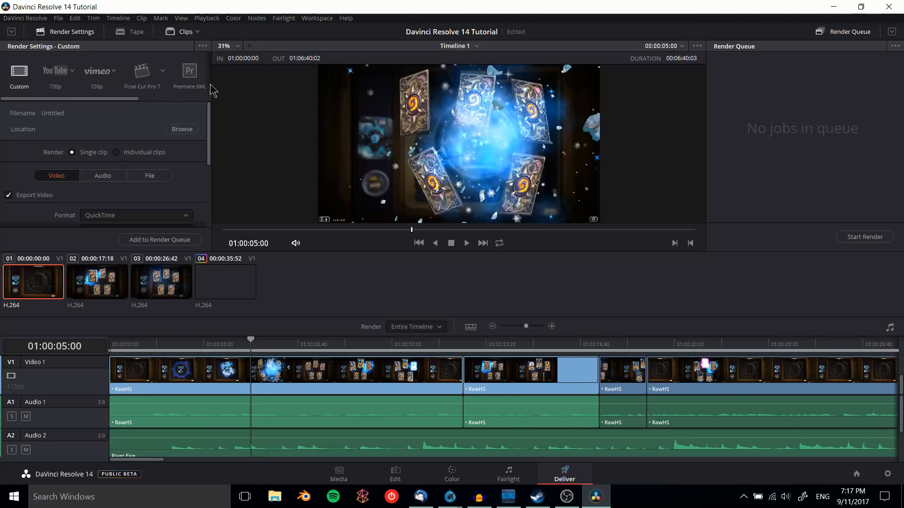
drag(136, 99, 113, 103)
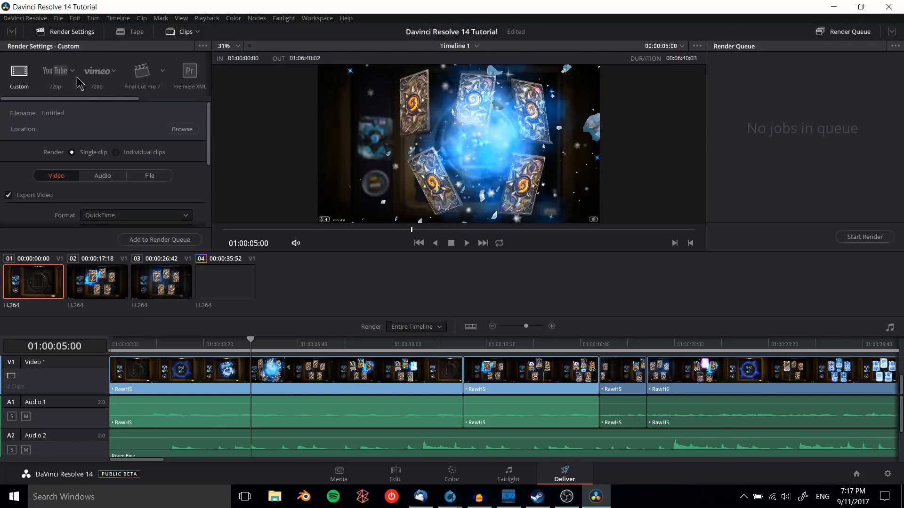
click(55, 71)
click(72, 70)
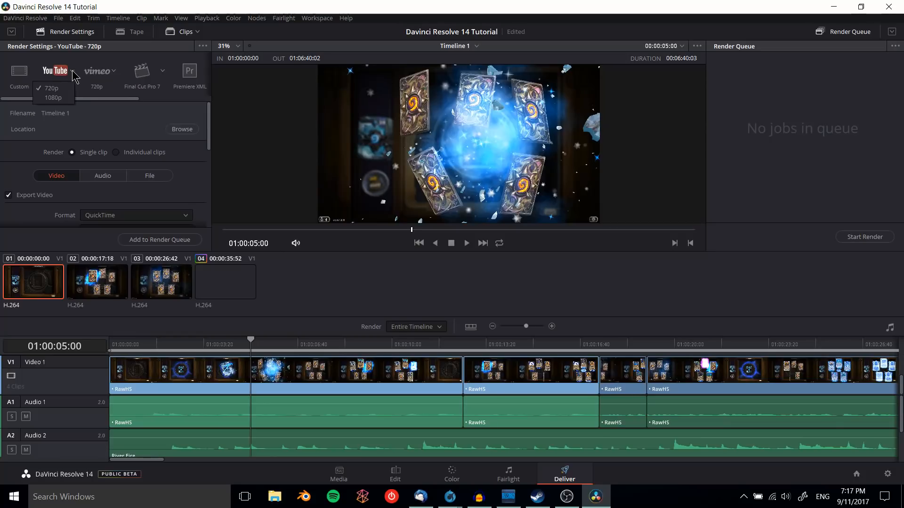
click(53, 97)
scroll(209, 114, down, 1)
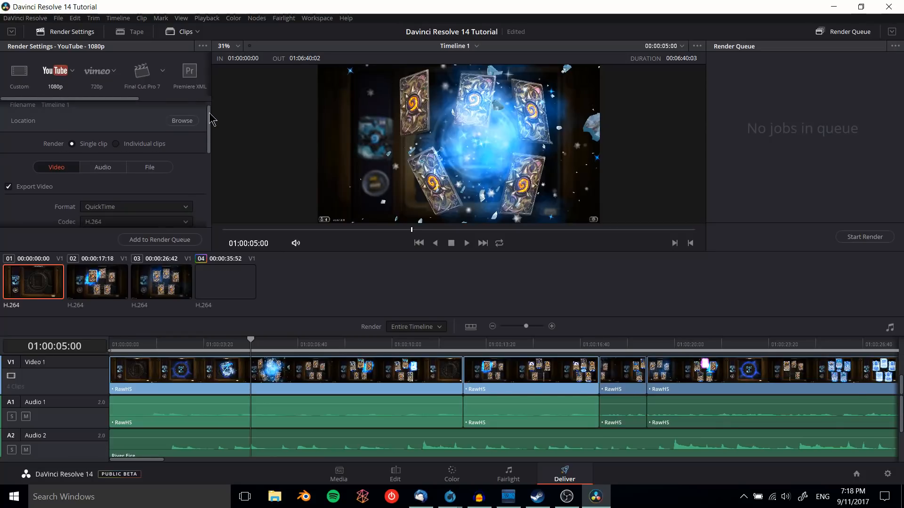
click(71, 71)
click(53, 88)
Enlarge the render settings area and set the video export format to MP4.
mouse_move(209, 127)
mouse_down()
mouse_move(209, 154)
mouse_move(210, 141)
mouse_up()
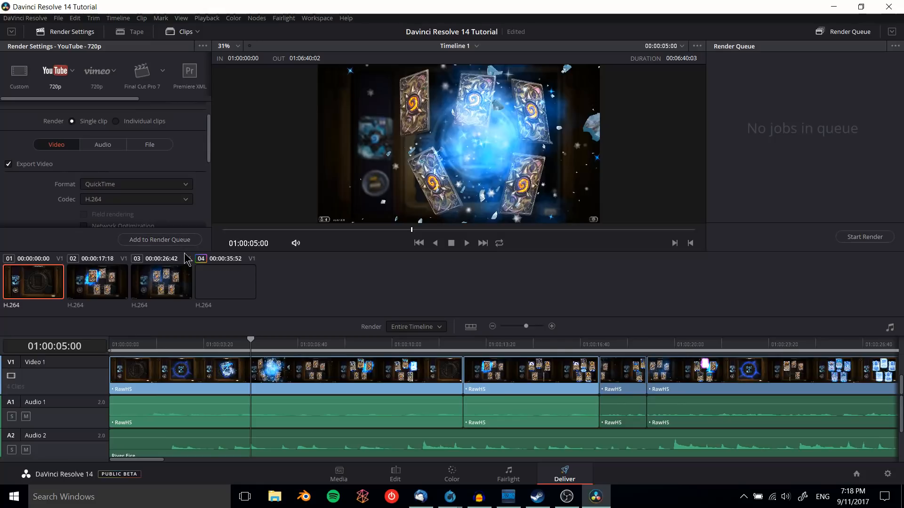
drag(184, 252, 192, 269)
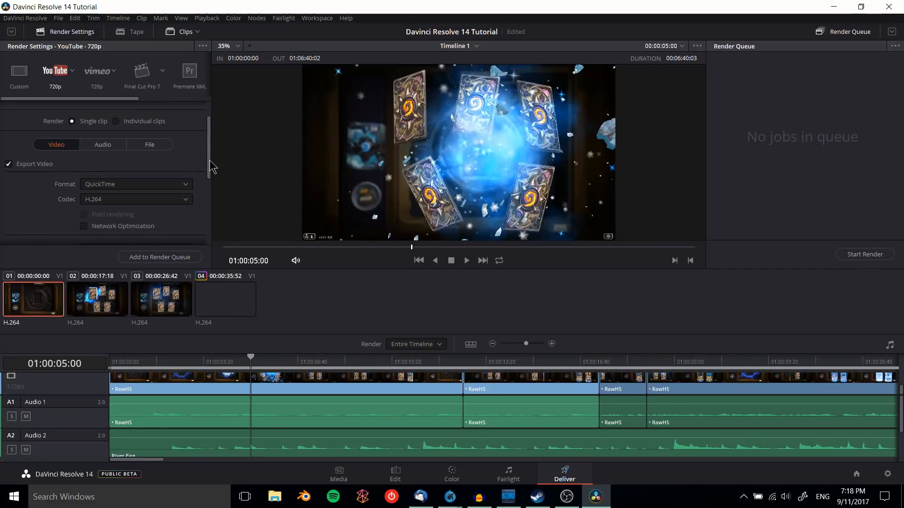
scroll(210, 168, down, 1)
scroll(211, 170, down, 1)
scroll(212, 165, down, 1)
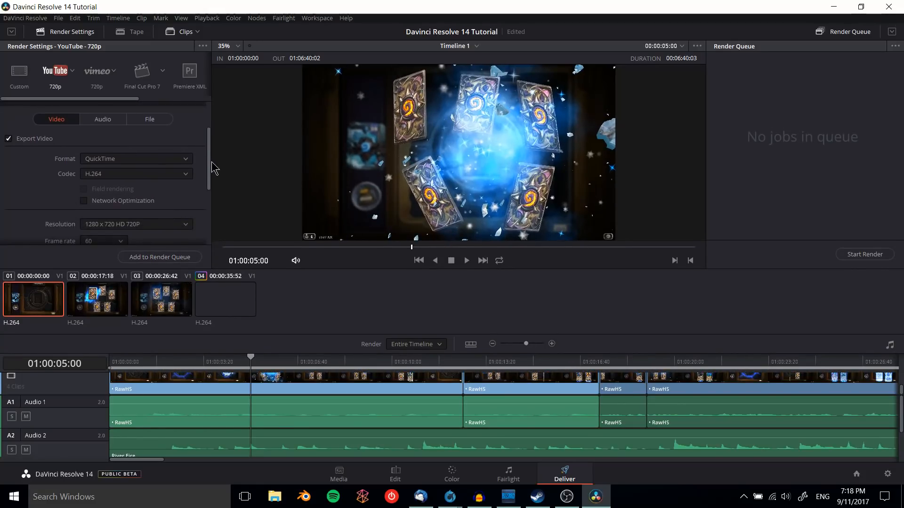
click(147, 164)
click(148, 163)
click(148, 162)
click(111, 270)
click(111, 161)
click(98, 266)
scroll(34, 190, down, 3)
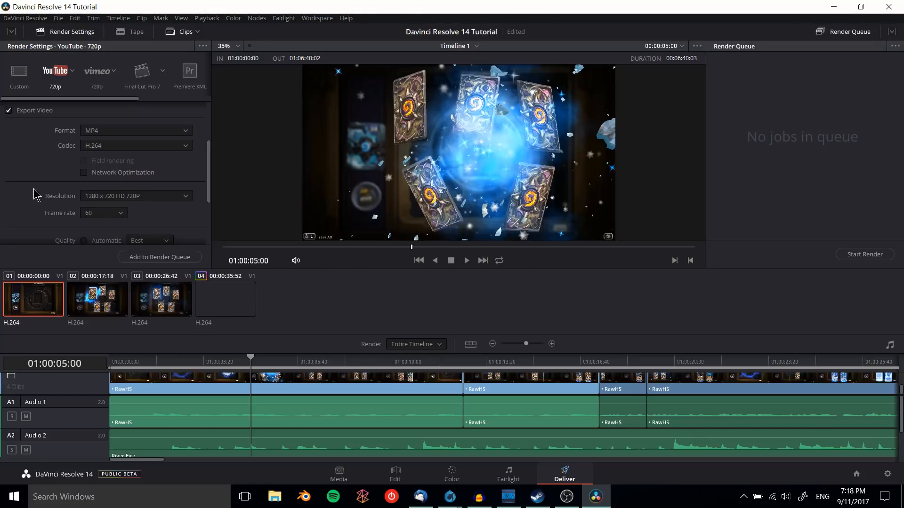
Try the Automatic quality at Medium, restrict the quality to 10000 Kb/s instead, and check the frame rate and encoding profile options.
click(117, 211)
click(119, 215)
drag(211, 188, 211, 231)
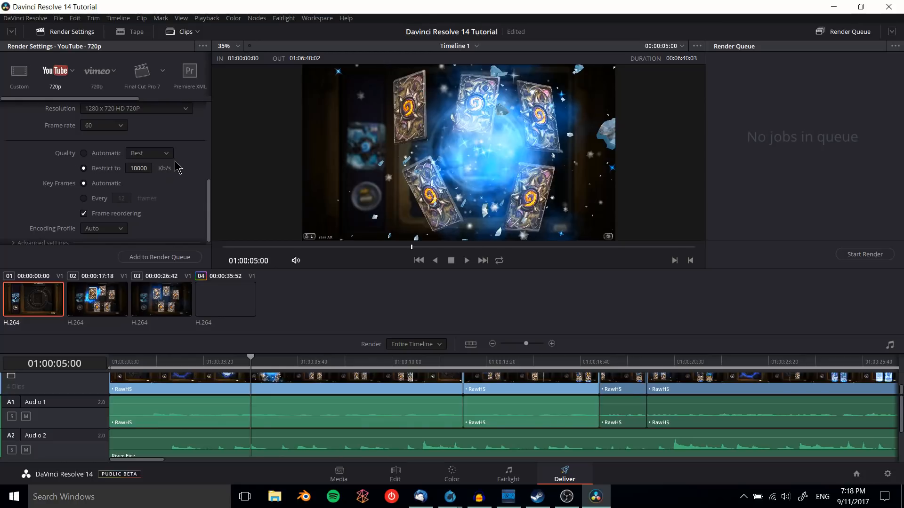
click(87, 154)
click(148, 152)
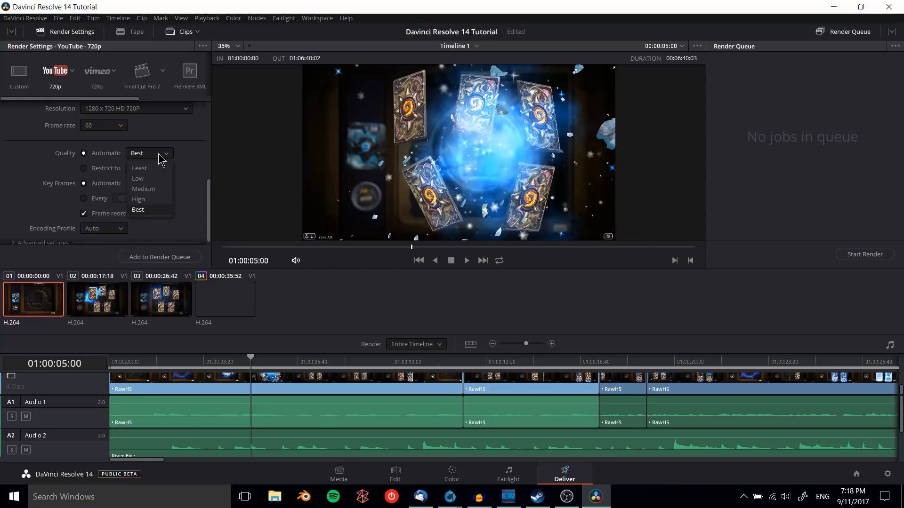
click(146, 180)
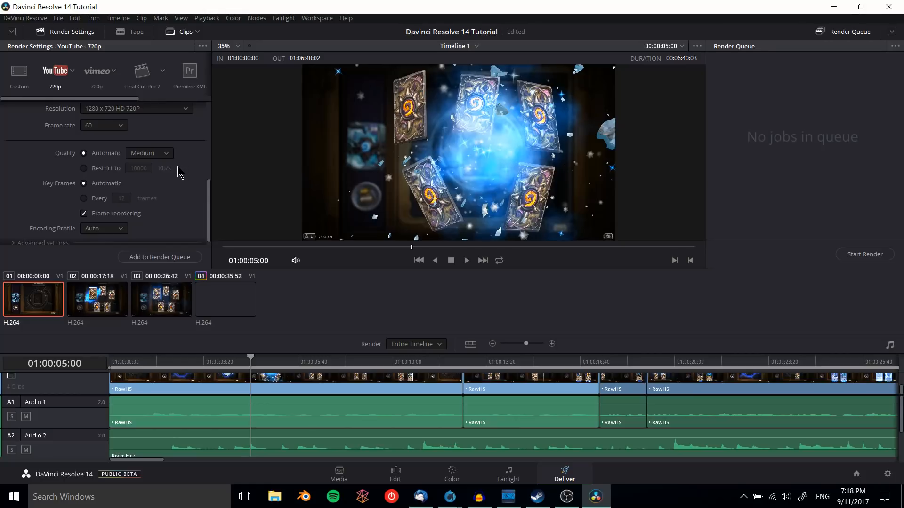
click(104, 170)
scroll(211, 214, down, 1)
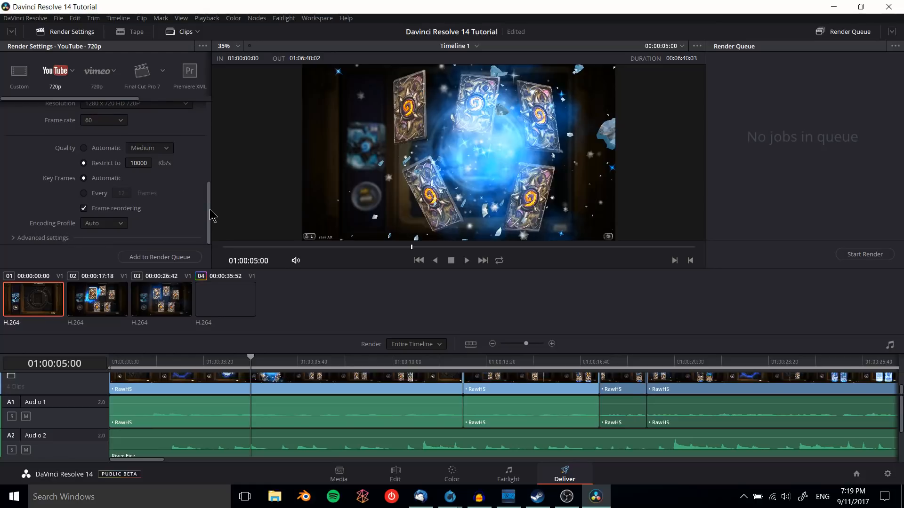
click(109, 224)
click(117, 225)
In the file settings for the render, replace the custom name with DavinciTutorial.
drag(210, 187, 210, 110)
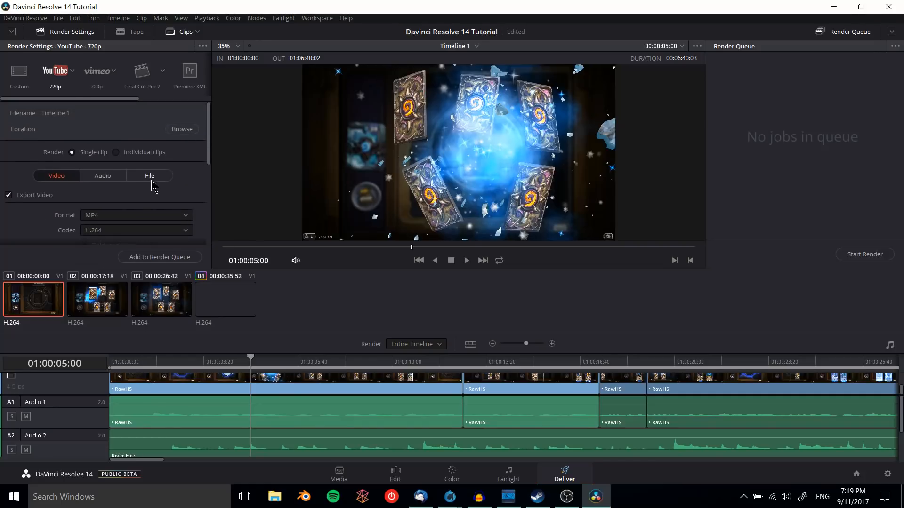
click(165, 178)
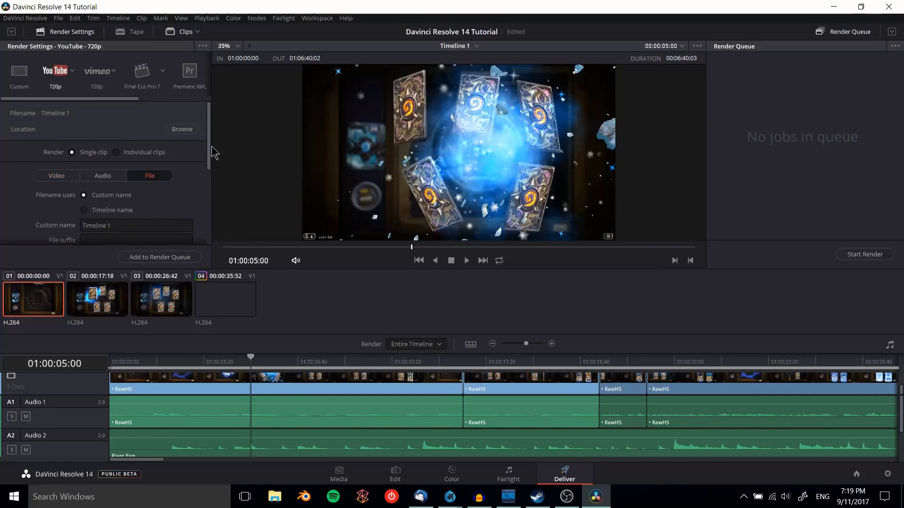
scroll(213, 170, down, 2)
click(157, 194)
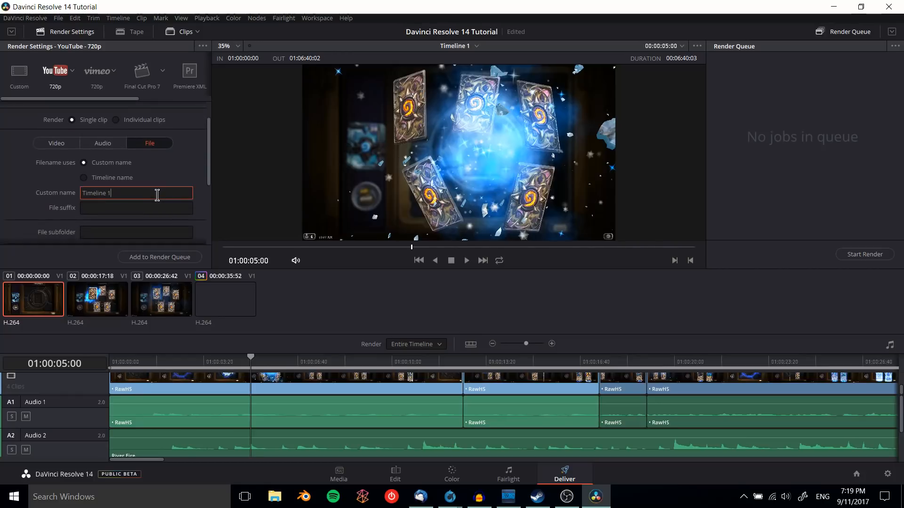
key(ctrl+a)
key(BackSpace)
text(DavinciTutorial)
scroll(211, 176, down, 2)
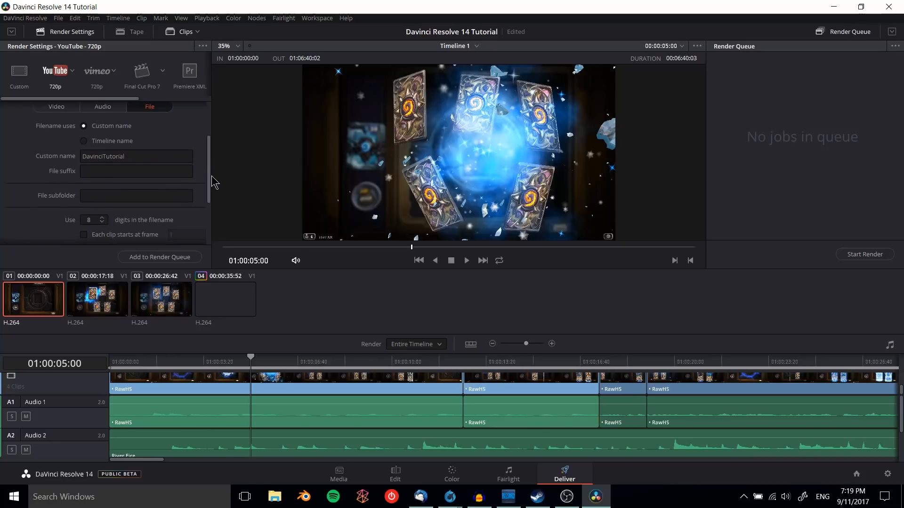
Review the video and file render settings and add the job to the render queue, with the Davinci Projects folder as destination.
mouse_move(211, 172)
mouse_down()
mouse_move(212, 186)
mouse_move(209, 163)
mouse_move(212, 207)
mouse_move(205, 136)
mouse_move(208, 242)
mouse_move(210, 178)
mouse_move(209, 188)
mouse_up()
click(57, 175)
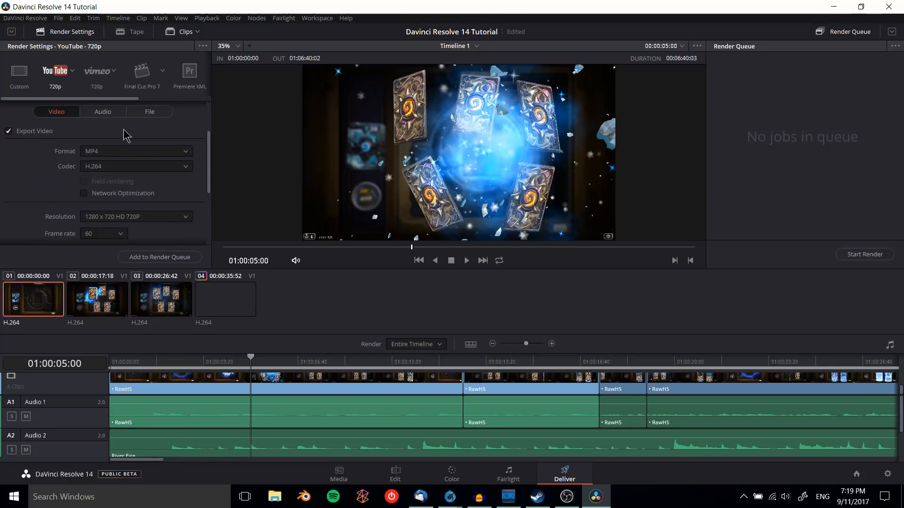
click(149, 112)
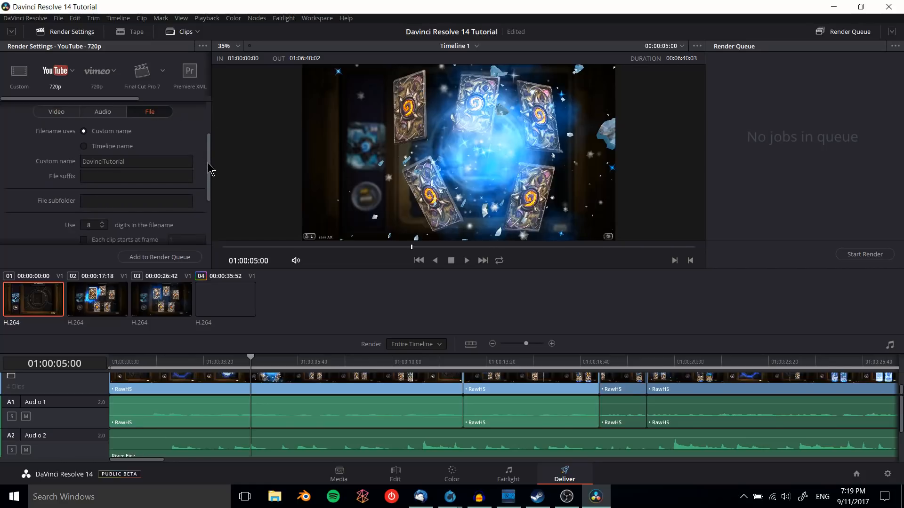
drag(208, 169, 208, 221)
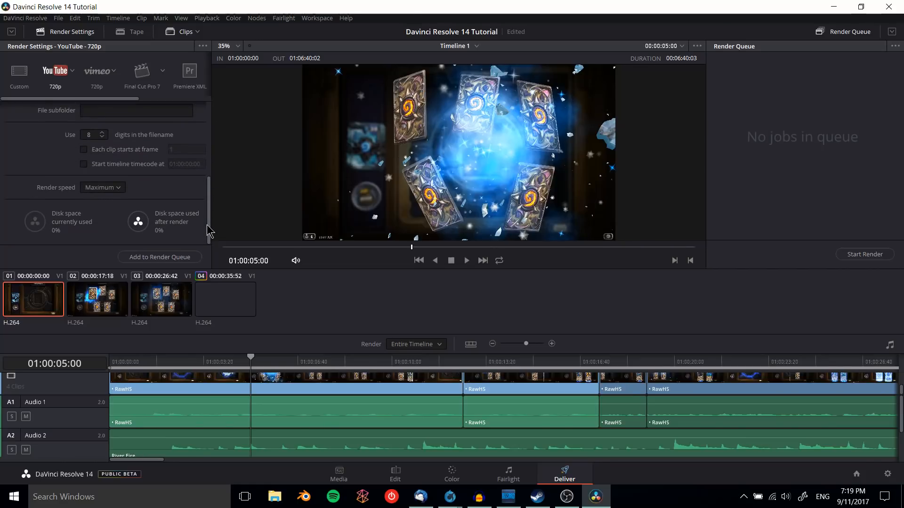
click(169, 258)
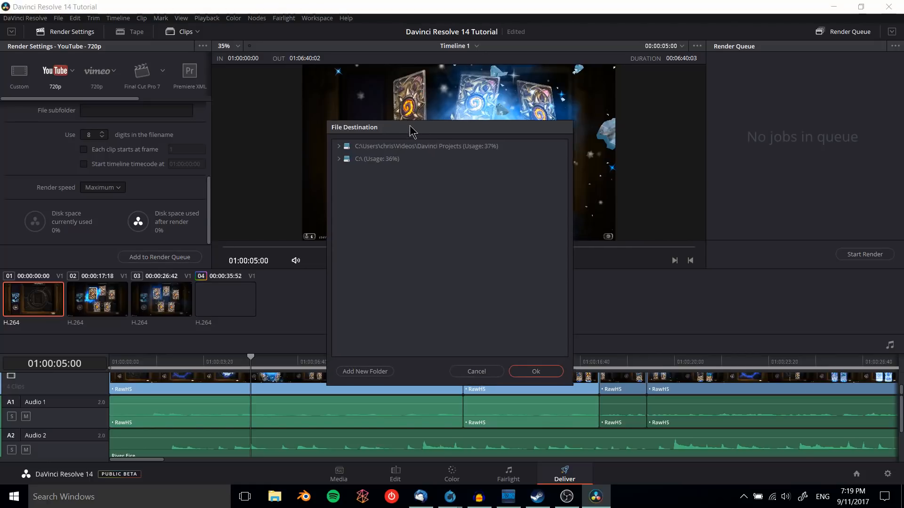
drag(404, 127, 376, 98)
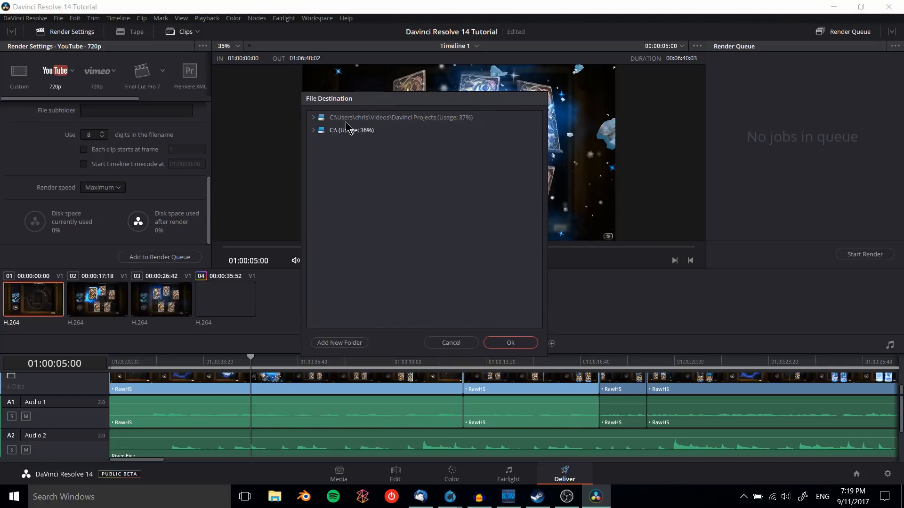
click(381, 117)
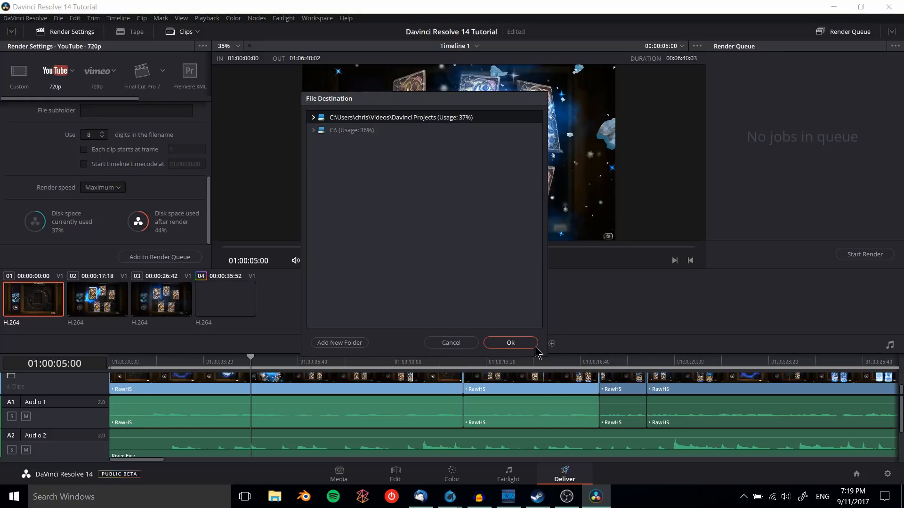
click(510, 343)
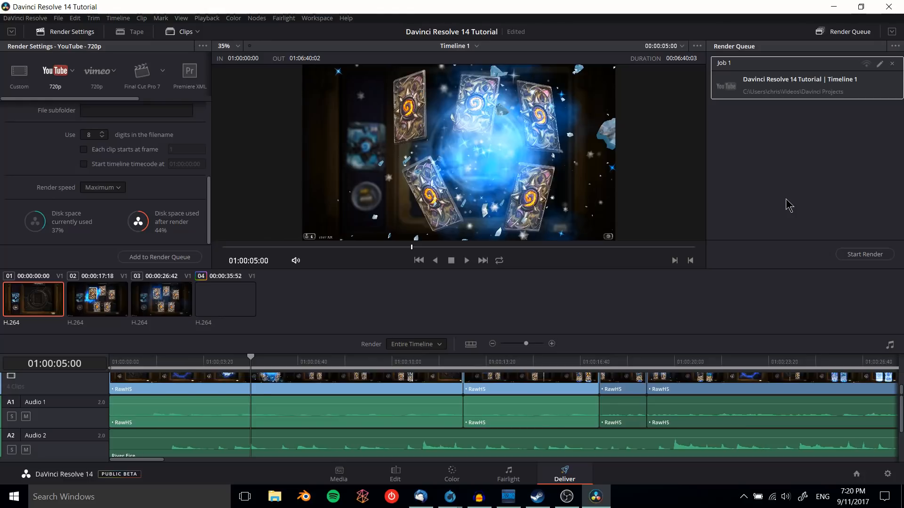
Start rendering the queued job and show the hidden system tray icons.
click(851, 256)
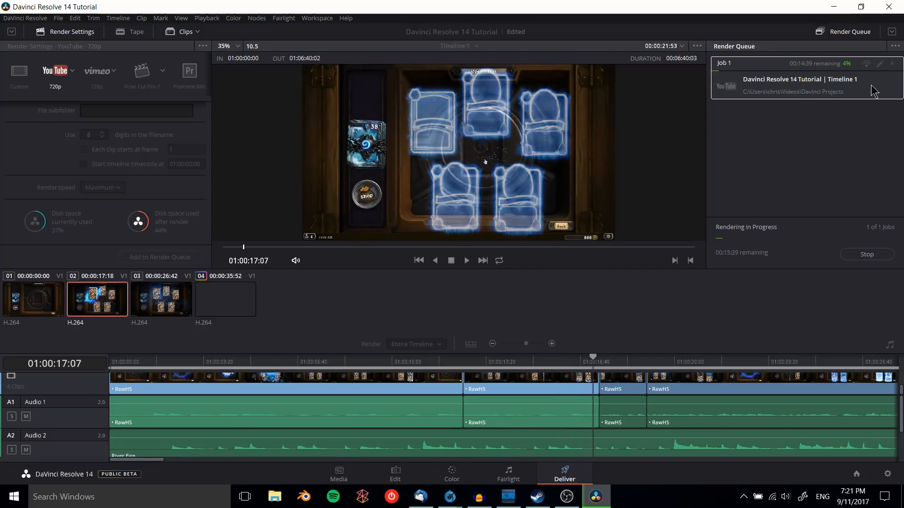
click(744, 497)
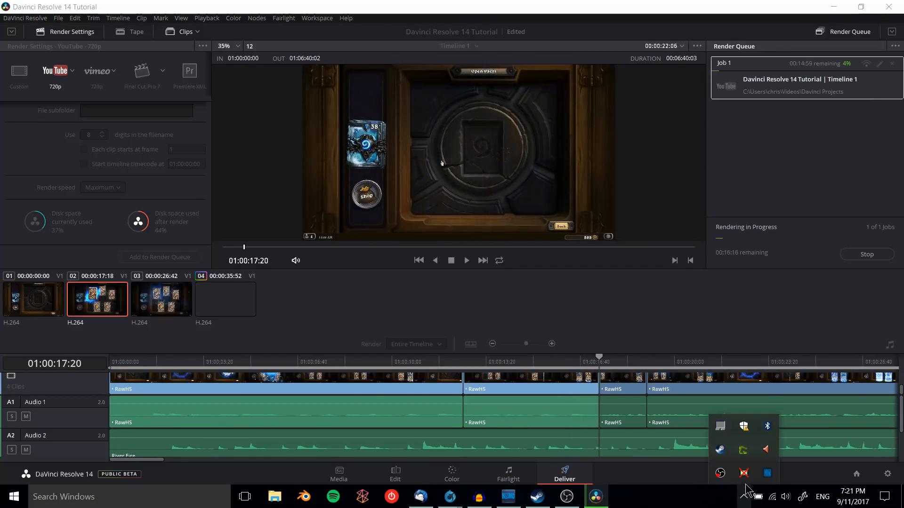